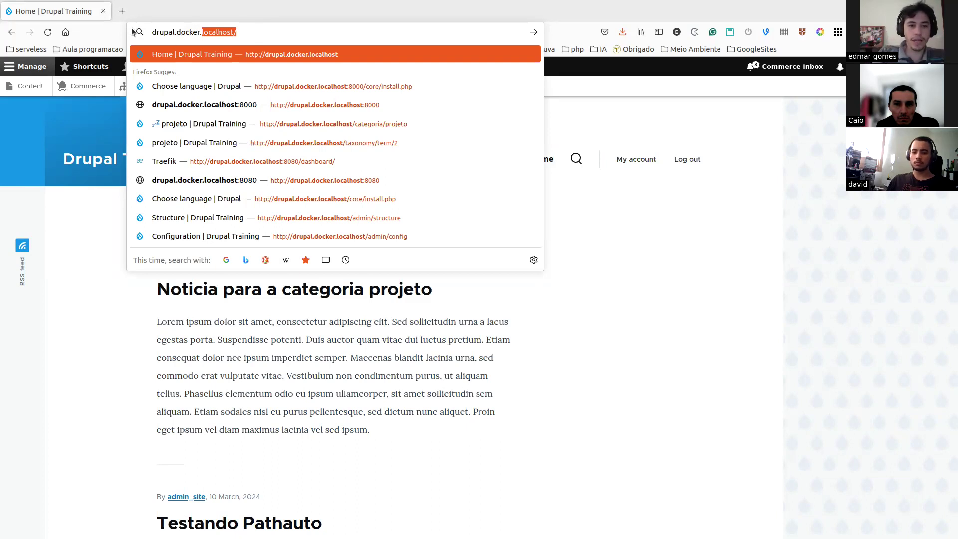
# Step: Open the site's Block layout page under Structure and review the Olivero theme's regions and their assigned blocks
pyautogui.click(235, 32)
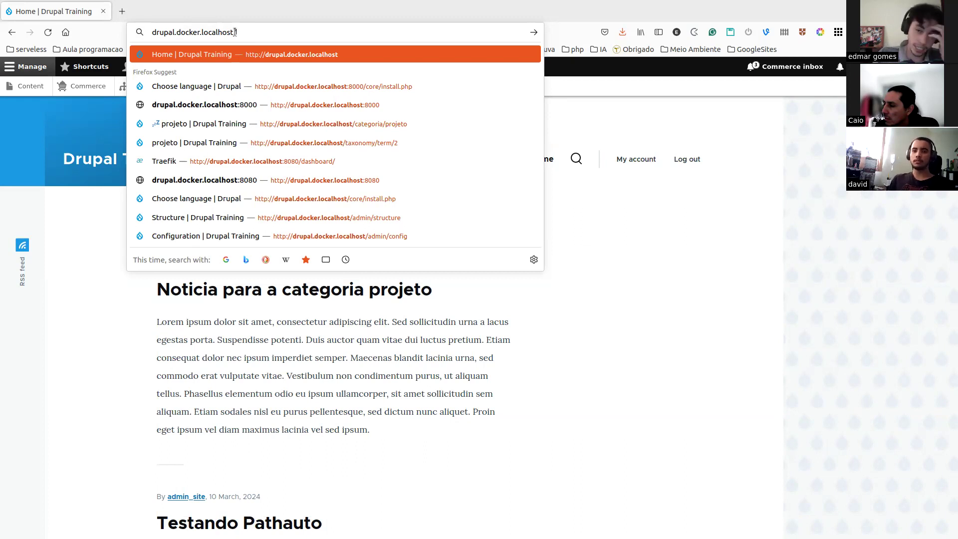
pyautogui.click(680, 319)
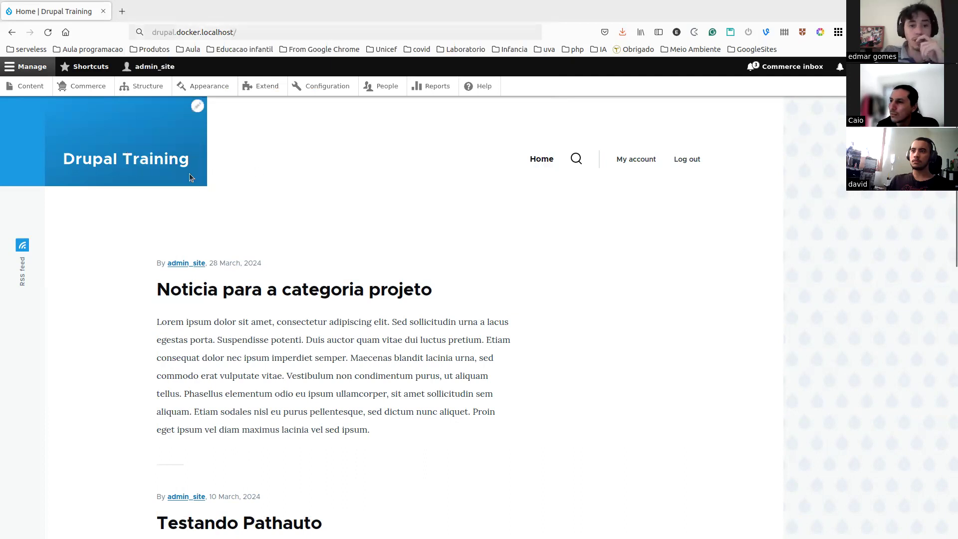
pyautogui.click(147, 86)
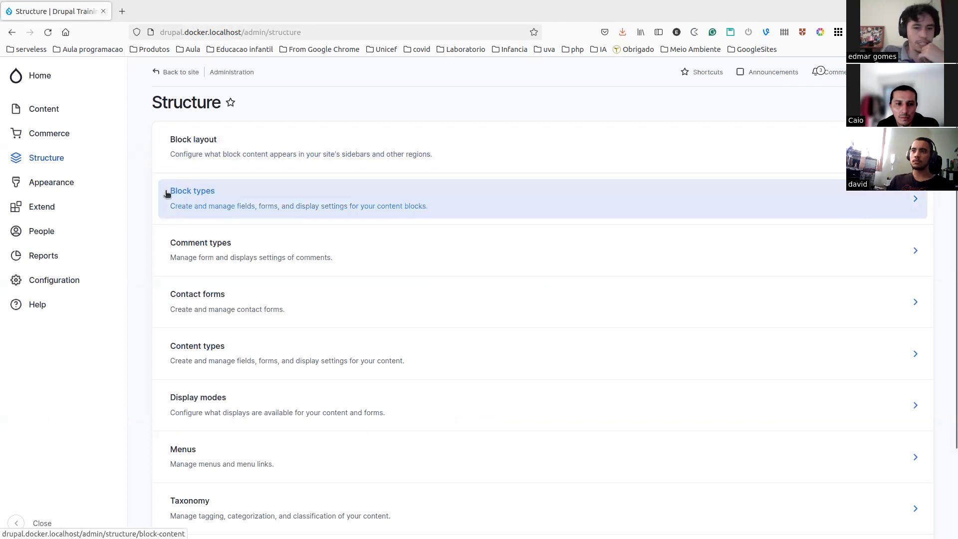
pyautogui.click(201, 140)
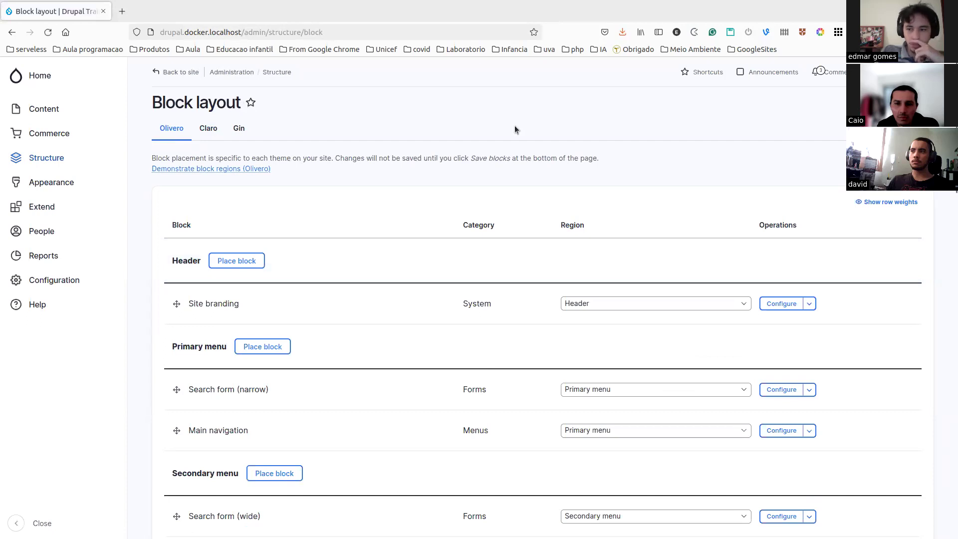
pyautogui.scroll(-1, 335, 188)
pyautogui.scroll(1, 284, 126)
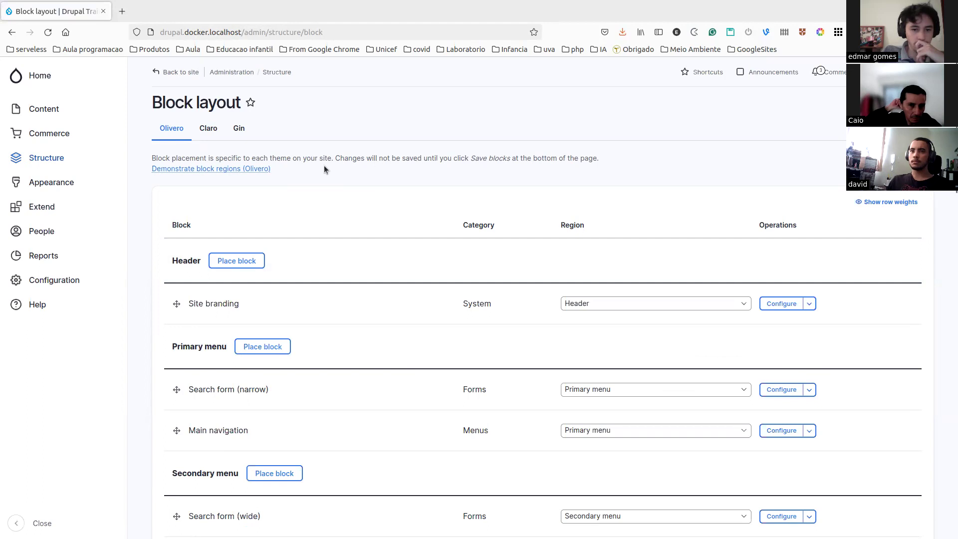
pyautogui.scroll(-10, 324, 169)
pyautogui.scroll(-14, 327, 167)
pyautogui.scroll(20, 327, 166)
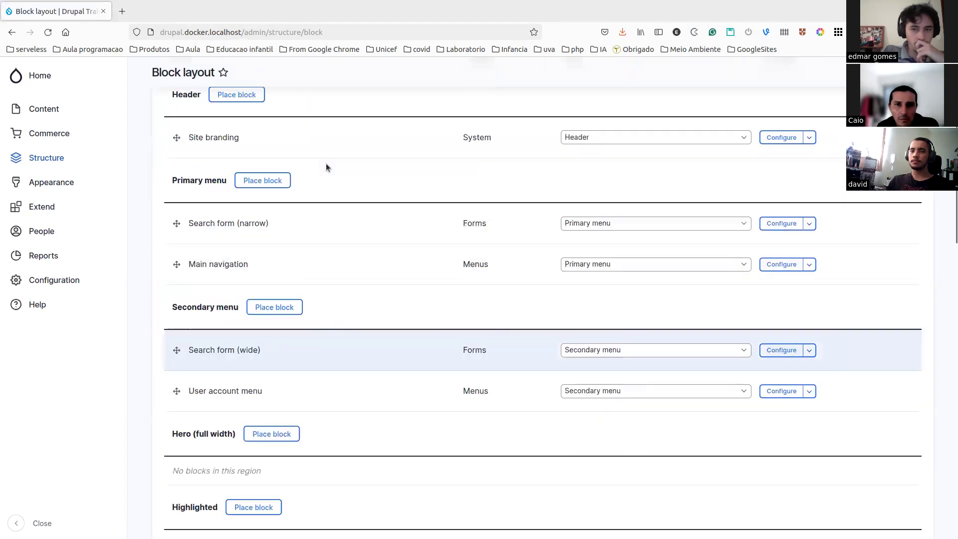
pyautogui.scroll(4, 326, 166)
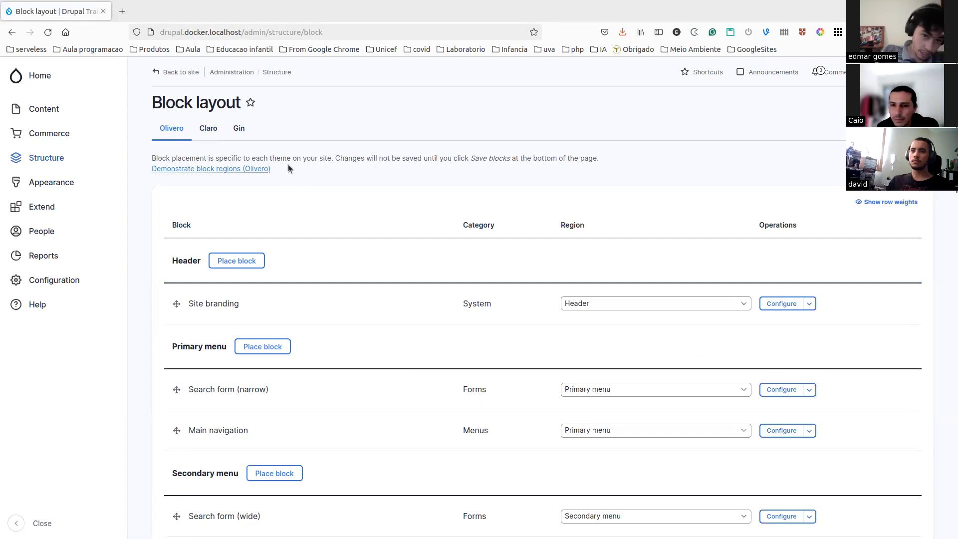
# Step: Filter the site's module list by "block" and examine the core Block and Block Content modules
pyautogui.click(79, 207)
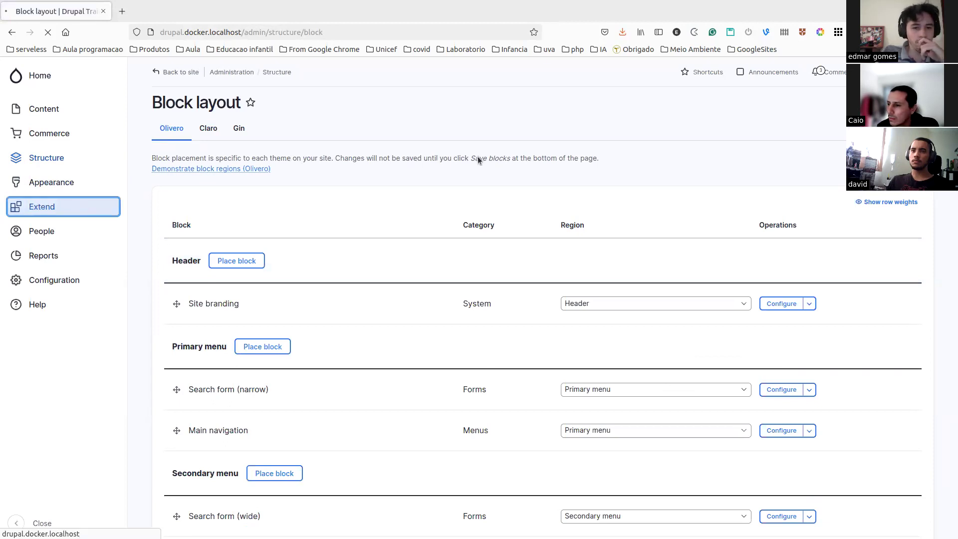
pyautogui.click(225, 337)
pyautogui.write('block')
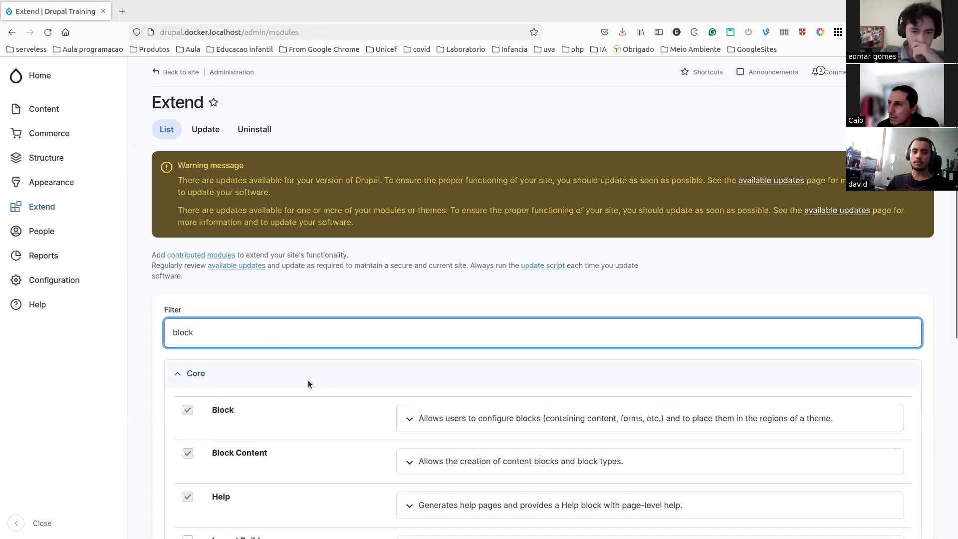
pyautogui.scroll(-4, 308, 383)
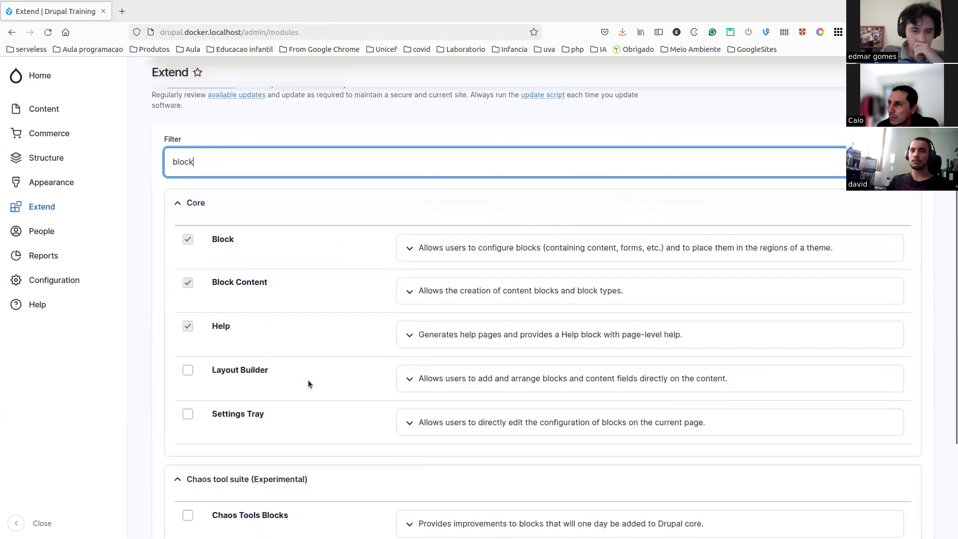
pyautogui.scroll(-2, 308, 383)
pyautogui.scroll(4, 308, 383)
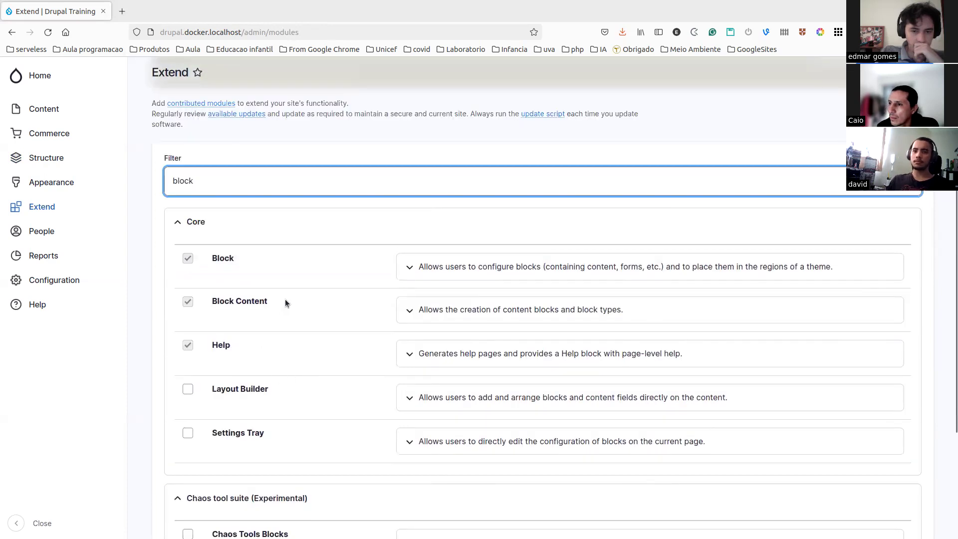
pyautogui.click(449, 264)
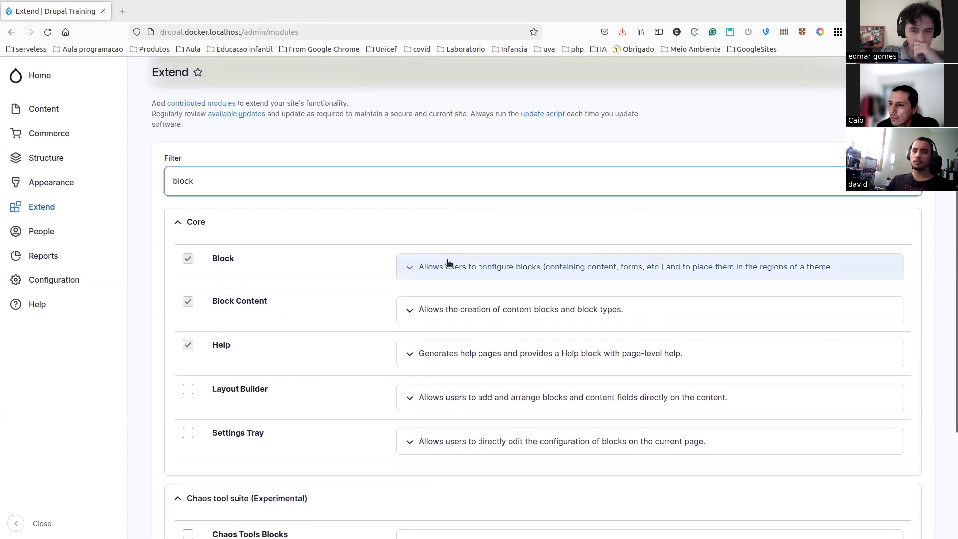
pyautogui.click(547, 317)
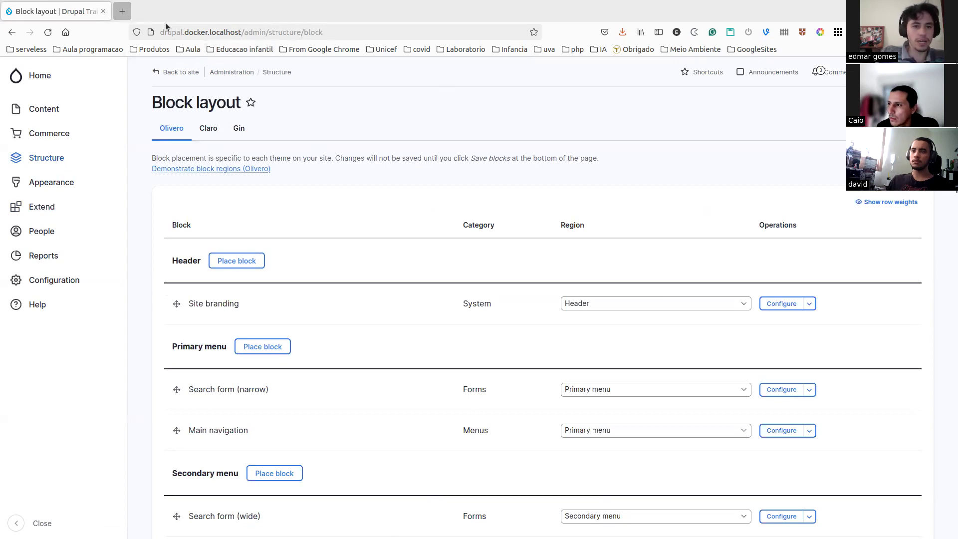
# Step: Search the web for "block types drupal" in a new browser tab
pyautogui.hotkey('ctrl', 't')
pyautogui.write('block')
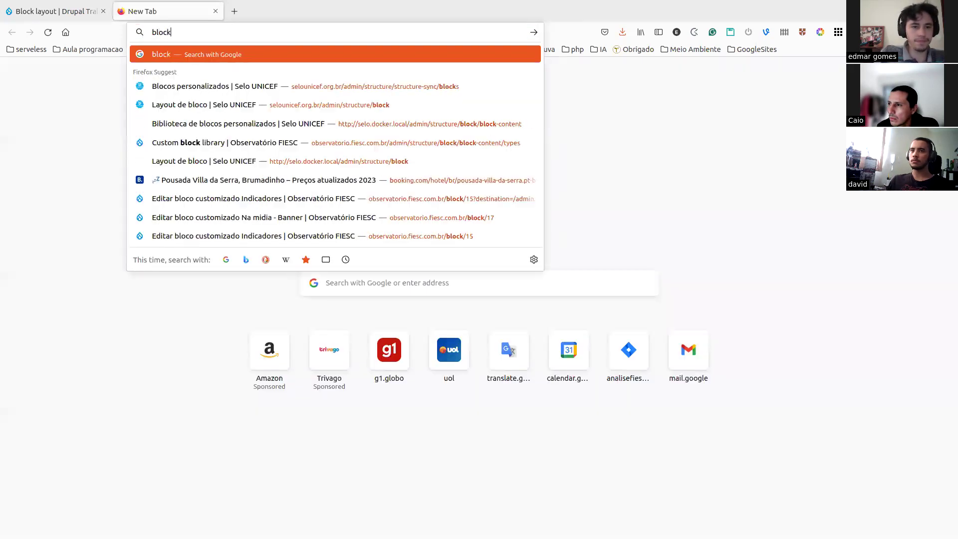
pyautogui.write(' type')
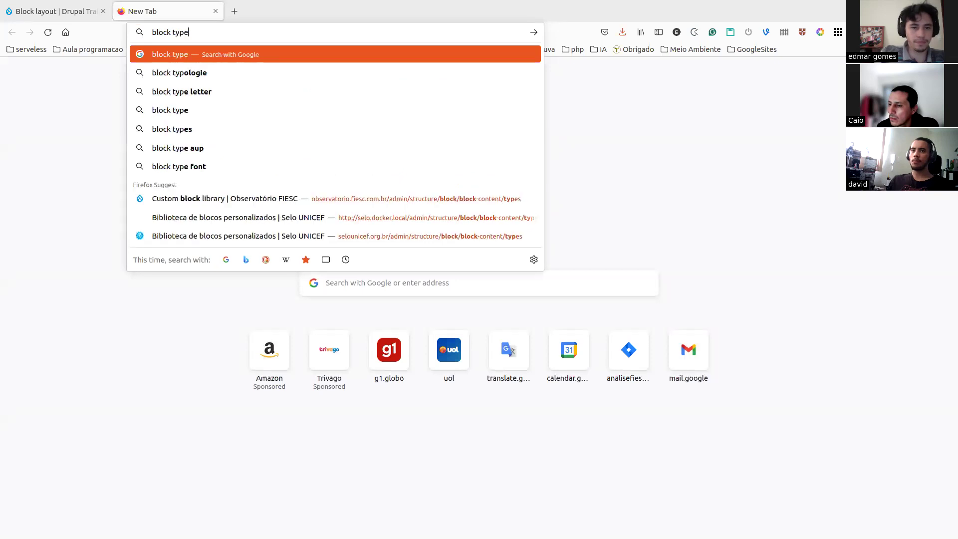
pyautogui.write('s drupal')
pyautogui.press('Return')
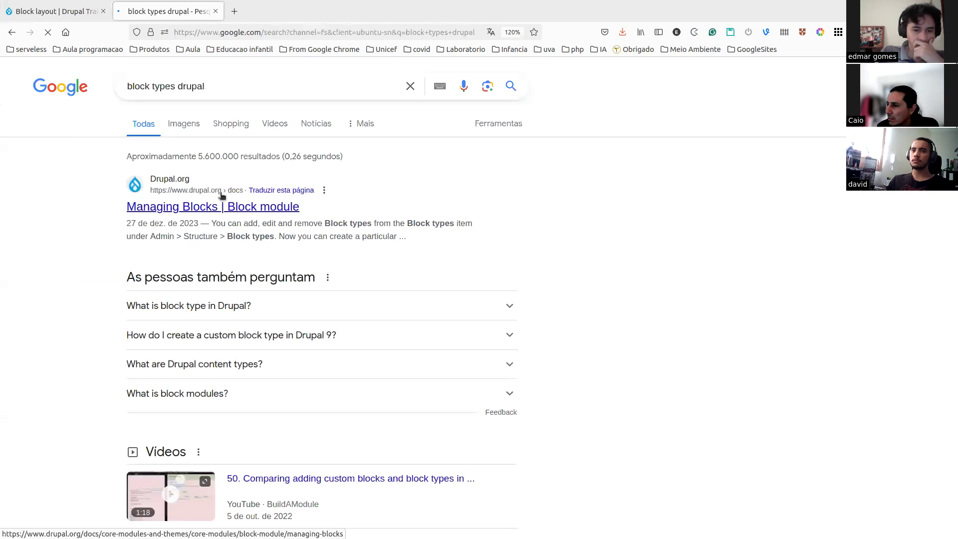
# Step: Open Drupal.org's "Managing Blocks | Block module" result and read about the core block modules
pyautogui.scroll(-3, 254, 177)
pyautogui.scroll(-2, 254, 178)
pyautogui.scroll(5, 253, 175)
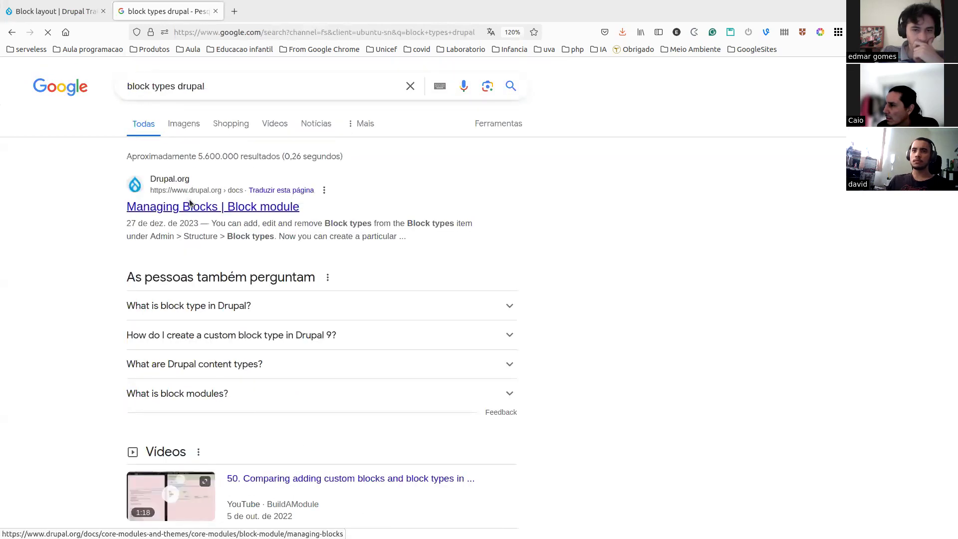
pyautogui.click(190, 206)
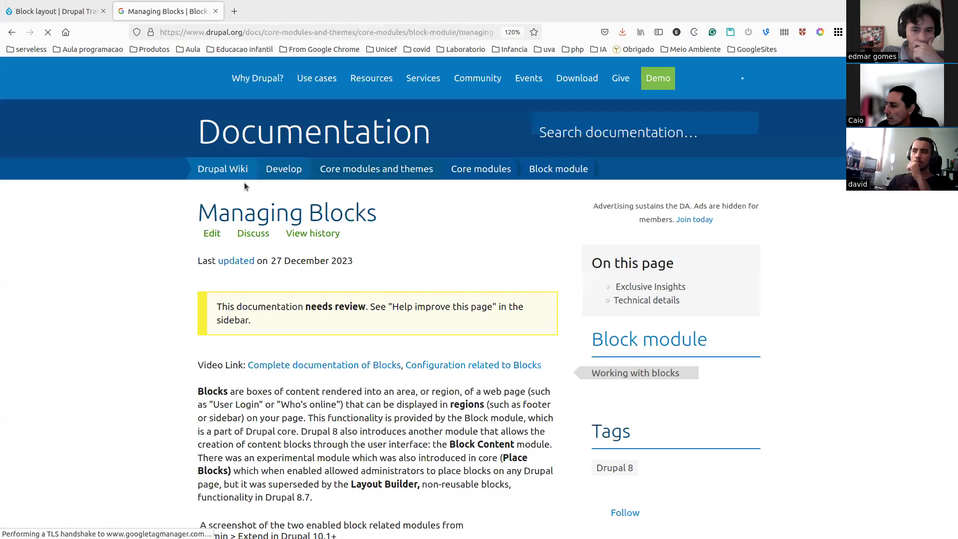
pyautogui.scroll(-10, 256, 181)
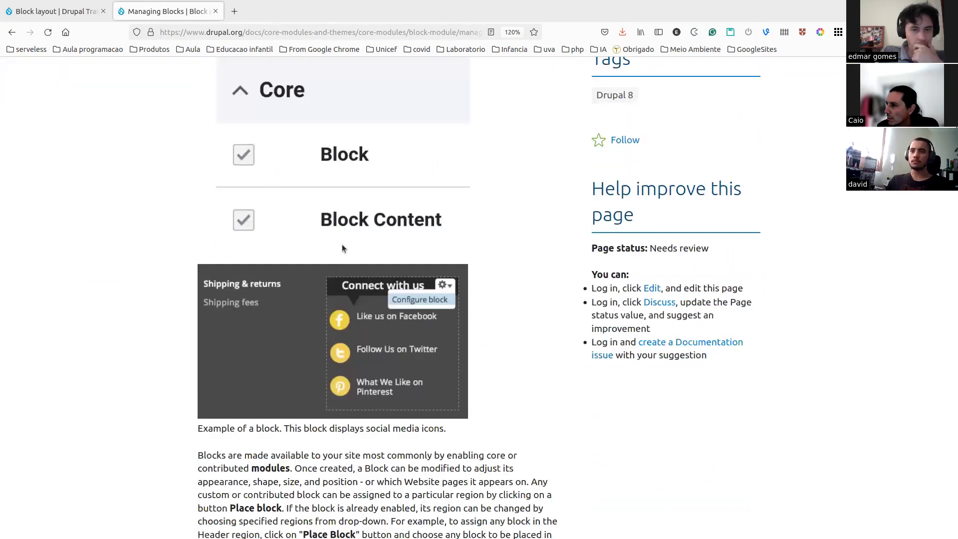
# Step: Return to the Drupal site, filter its module list by "content", and examine the Block Content module's description
pyautogui.click(60, 12)
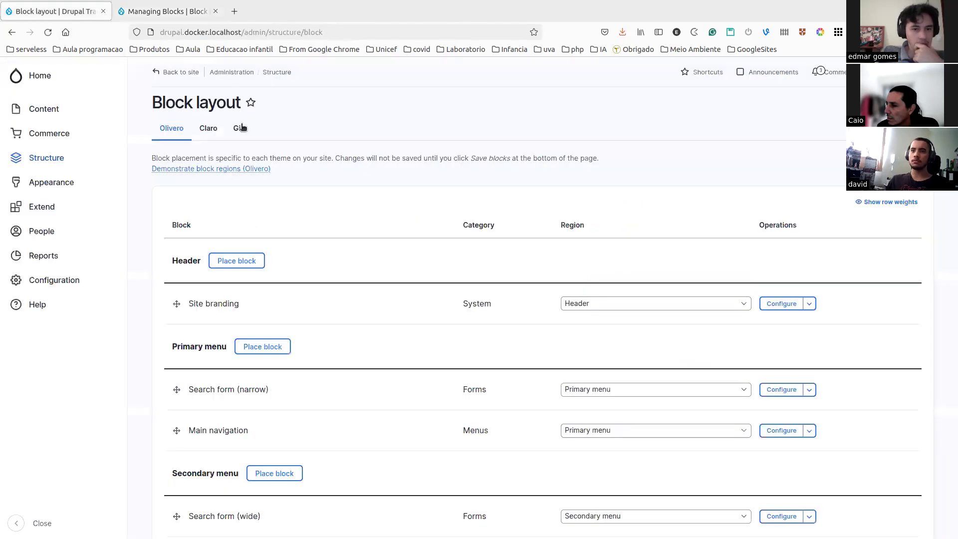
pyautogui.click(35, 207)
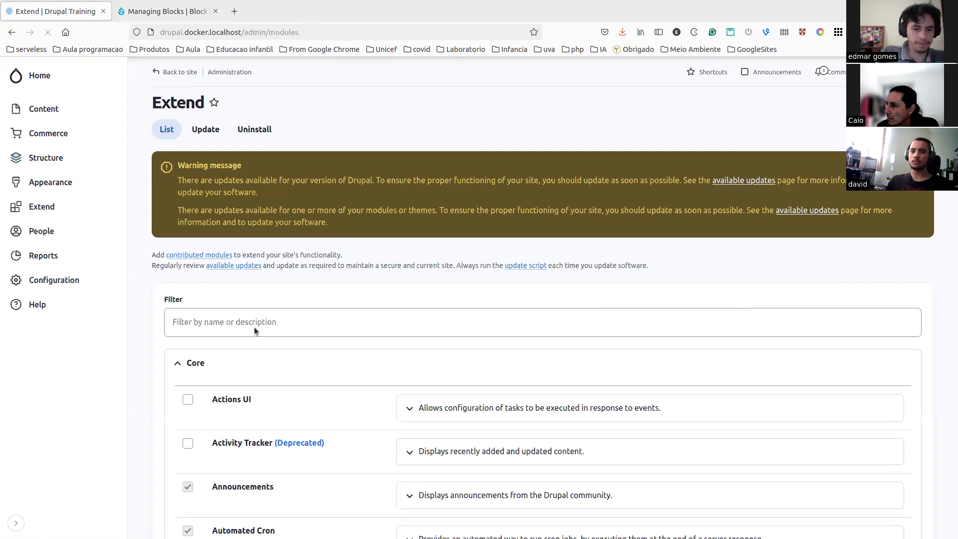
pyautogui.click(253, 328)
pyautogui.write('cont')
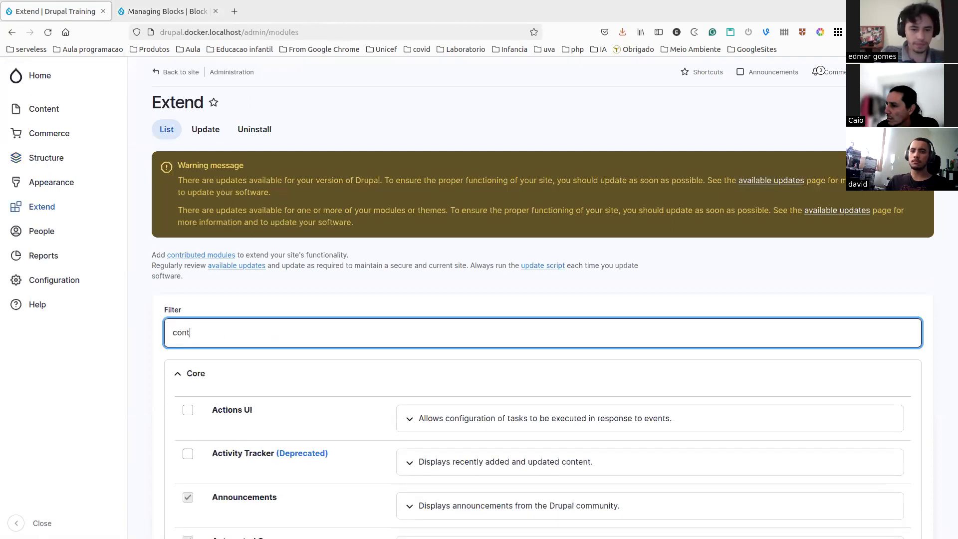
pyautogui.write('ent')
pyautogui.scroll(-3, 296, 348)
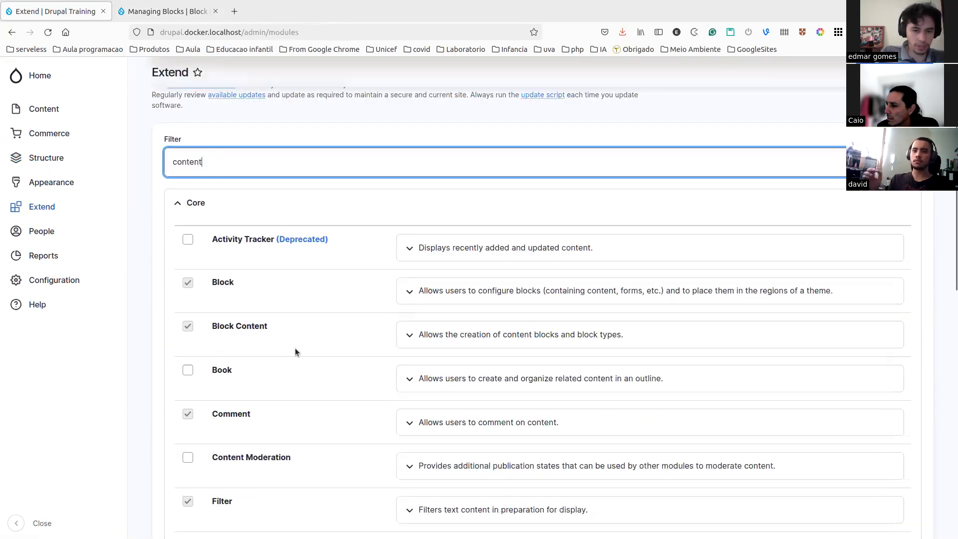
pyautogui.scroll(-6, 408, 333)
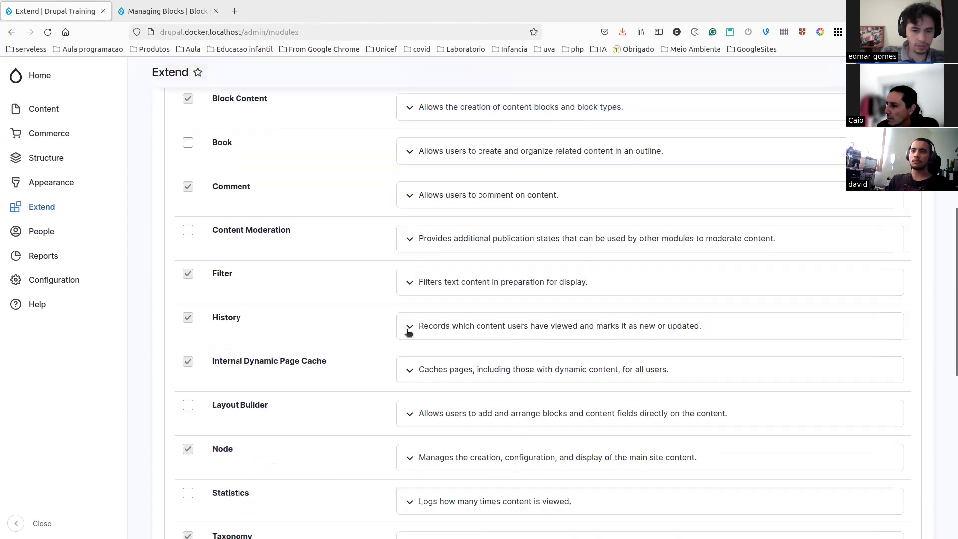
pyautogui.scroll(5, 408, 332)
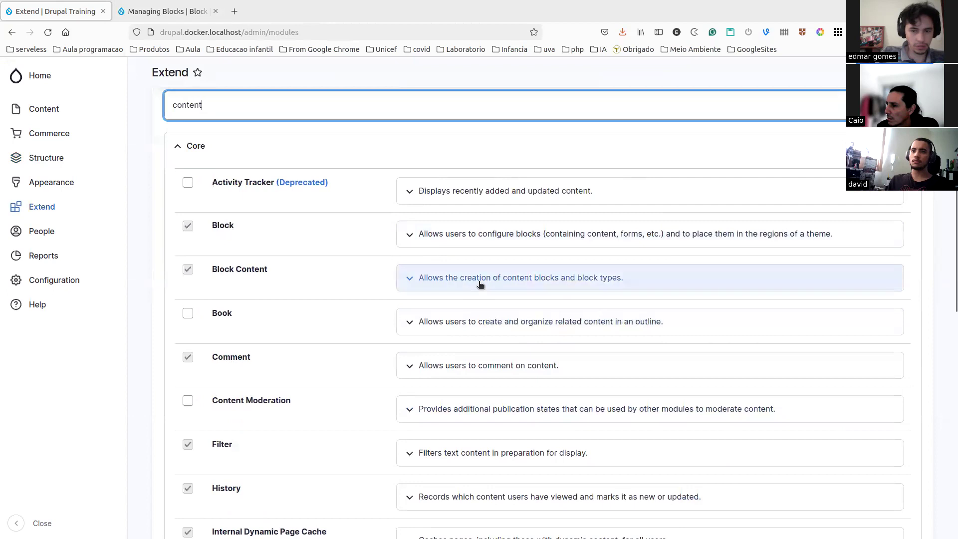
pyautogui.click(478, 282)
pyautogui.click(539, 327)
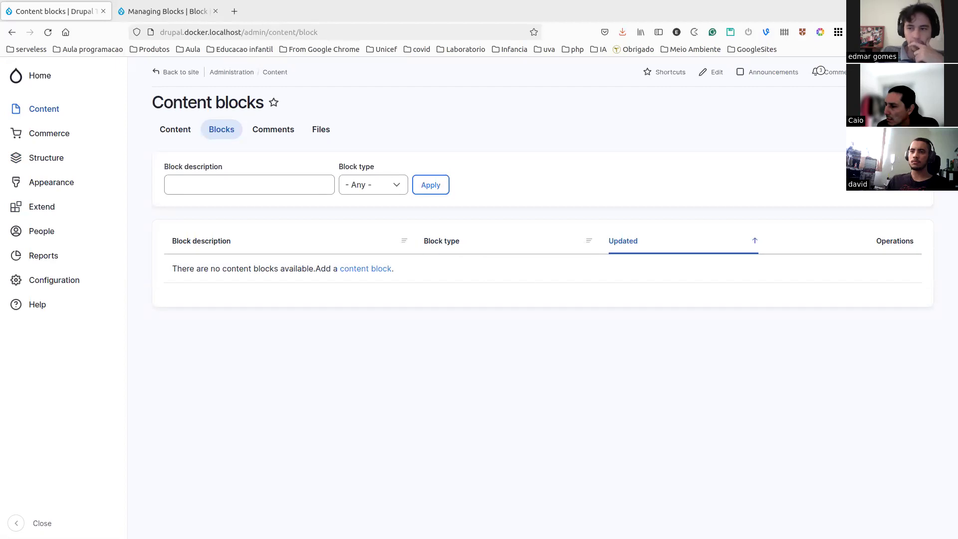
# Step: Open the form for adding a content block, review its fields, and return to the Content blocks list
pyautogui.click(366, 269)
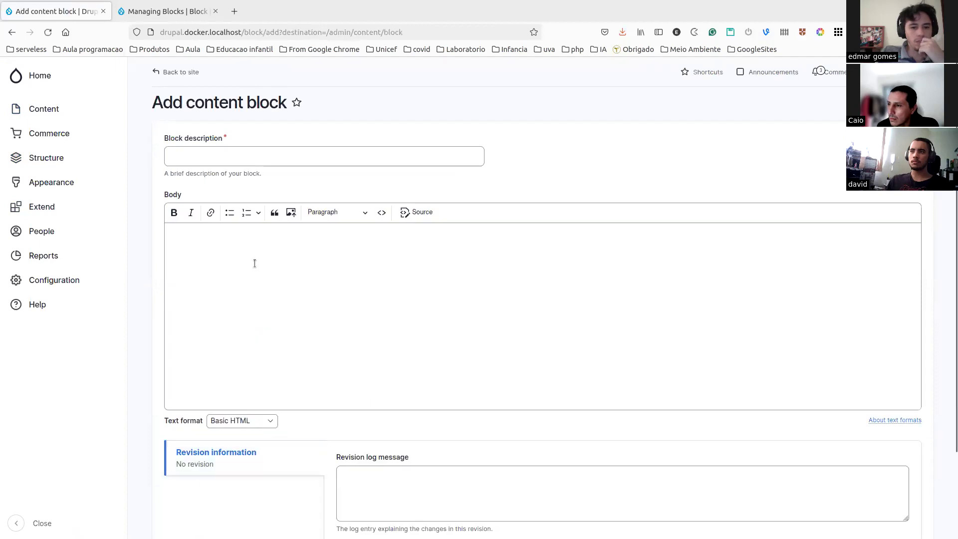
pyautogui.scroll(-3, 243, 256)
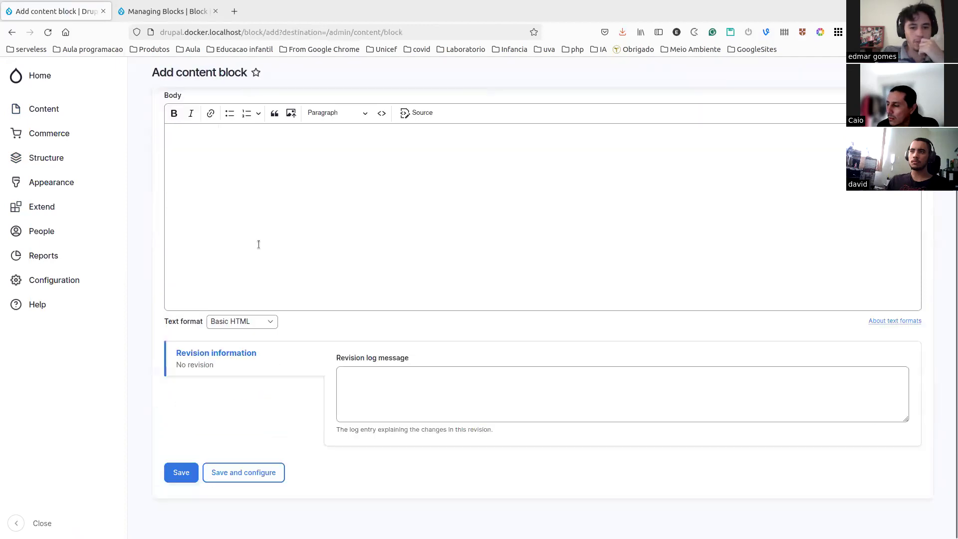
pyautogui.scroll(3, 256, 241)
pyautogui.click(12, 33)
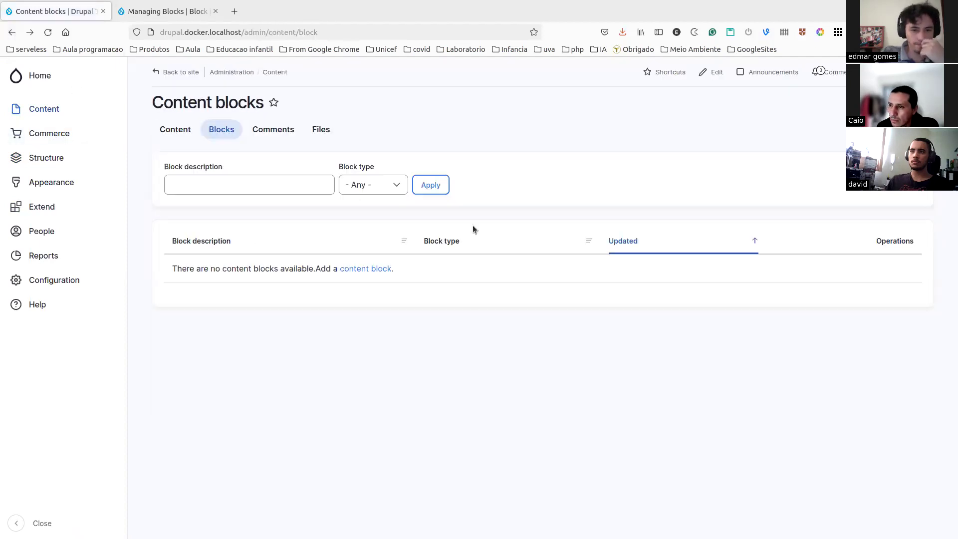
# Step: View the site's main content list and its address, and return to the Content blocks list
pyautogui.click(300, 185)
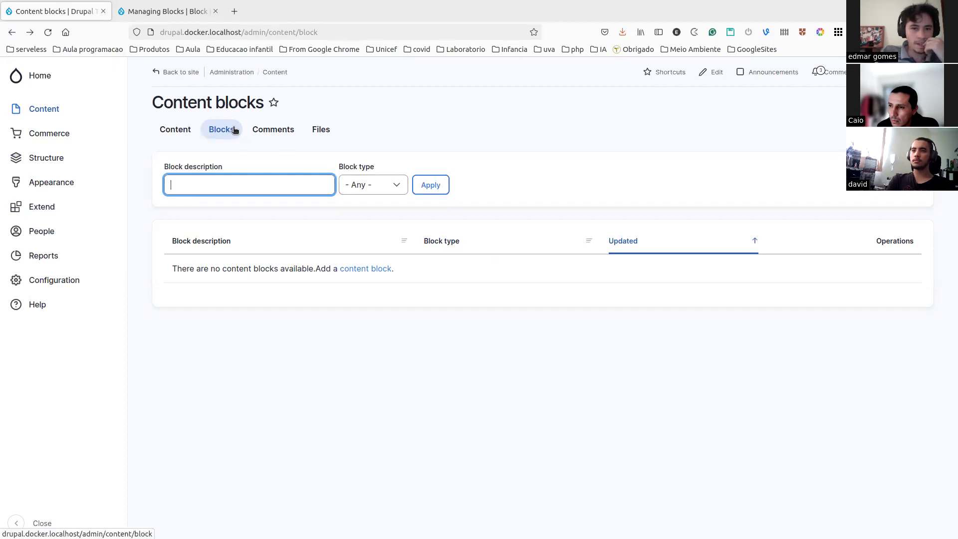
pyautogui.click(165, 131)
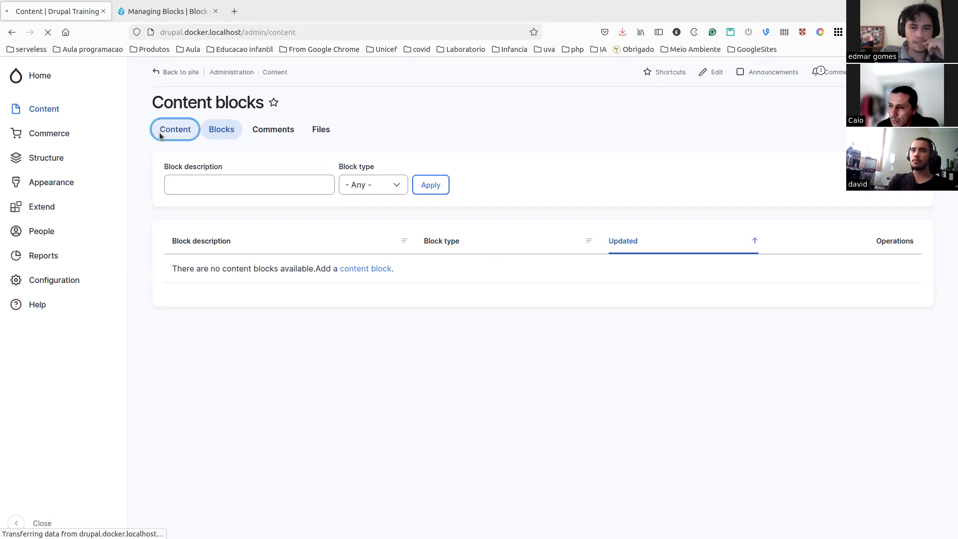
pyautogui.click(304, 28)
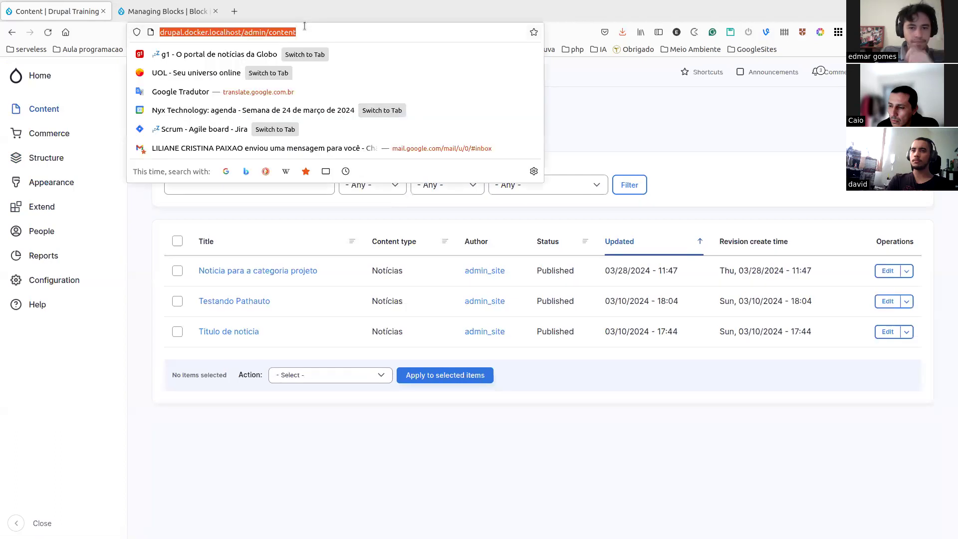
pyautogui.click(663, 102)
pyautogui.click(215, 131)
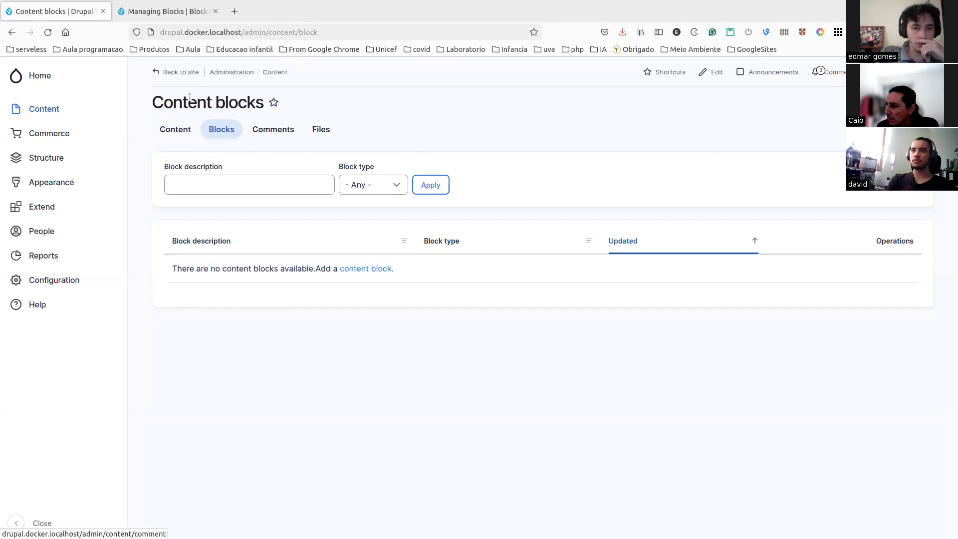
# Step: Open the Block layout page under Structure for the Olivero theme
pyautogui.click(56, 162)
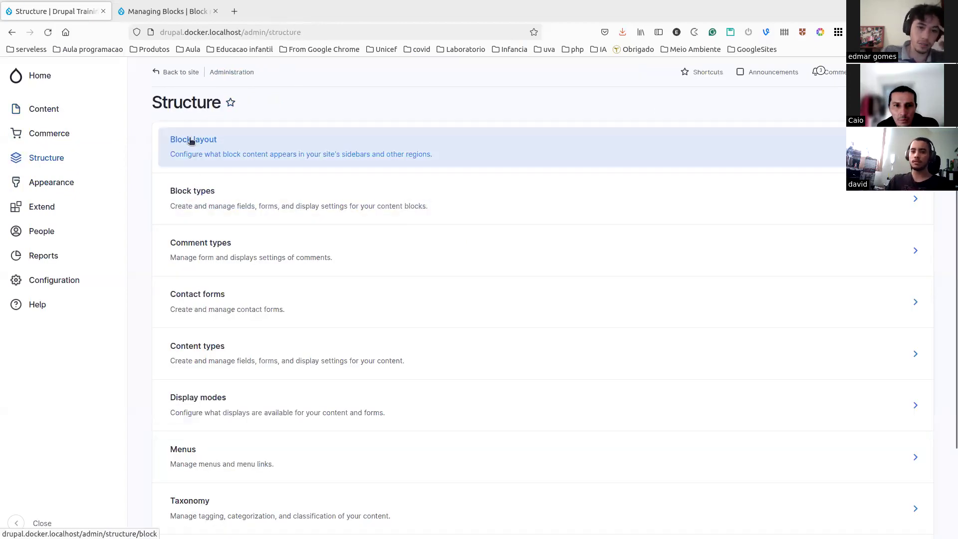
pyautogui.click(198, 141)
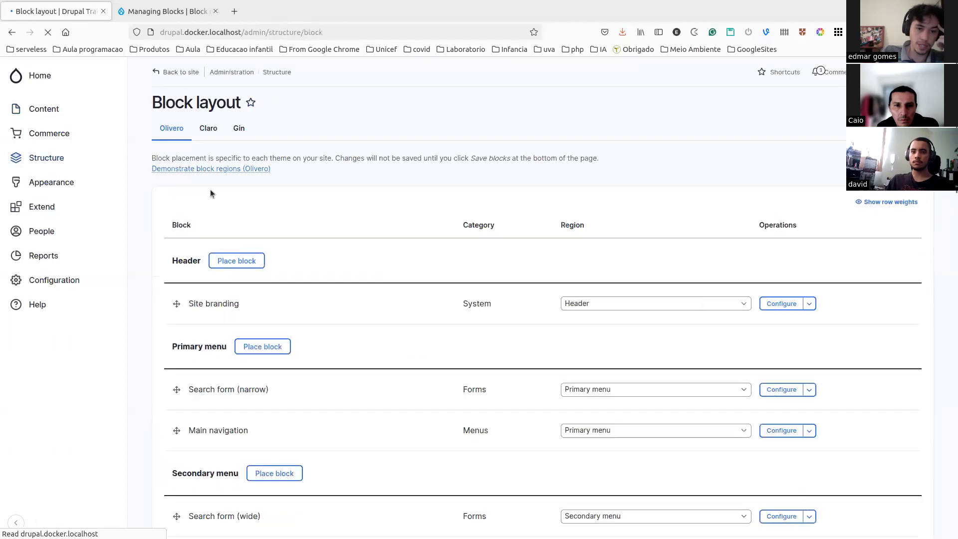
# Step: Go to the Block types page under Structure and open the form for adding a block type
pyautogui.click(7, 32)
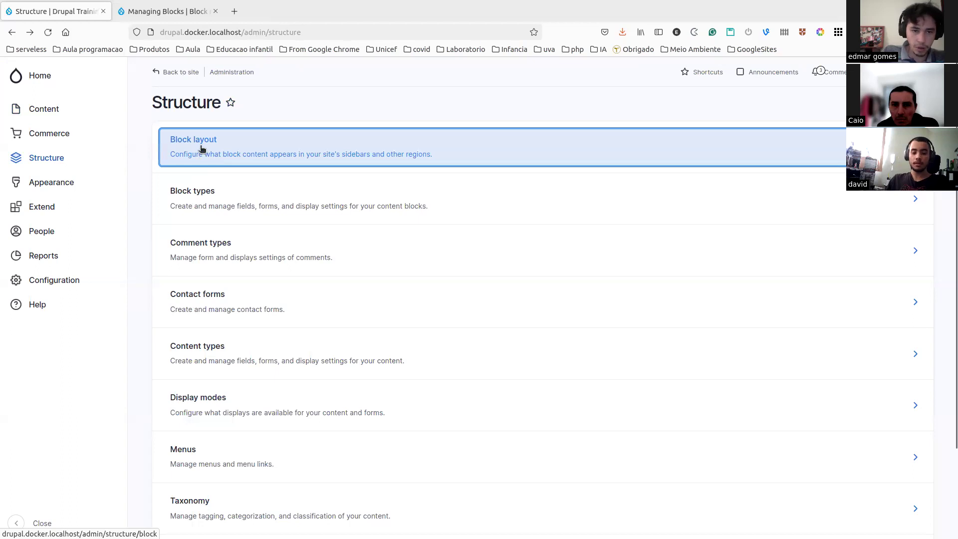
pyautogui.click(199, 191)
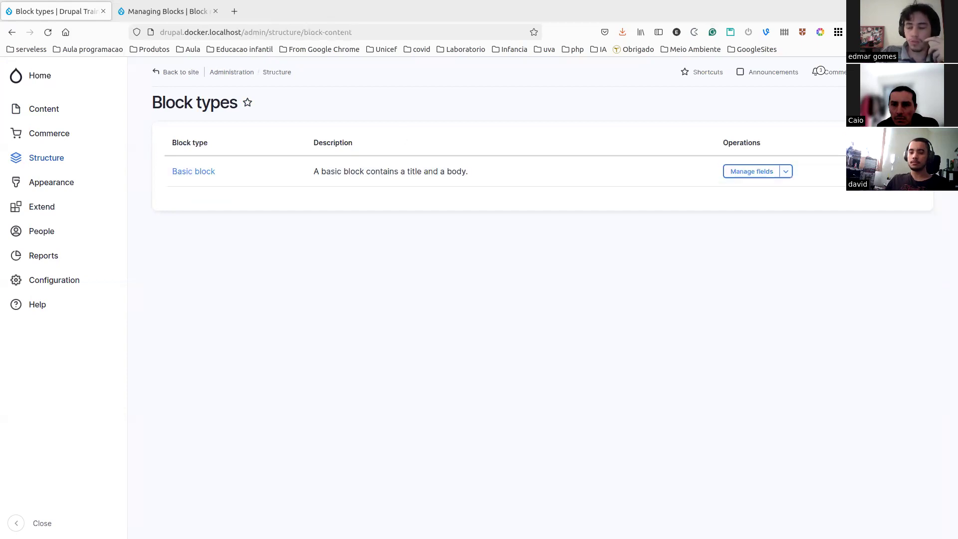
pyautogui.click(893, 71)
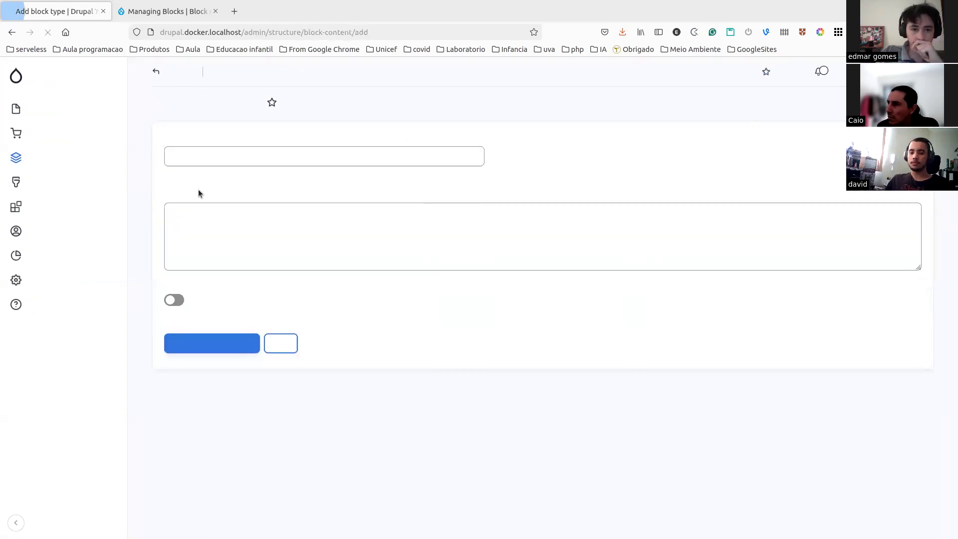
# Step: Create a block type labelled "Banner" with description "Inserção de banner no site" and new revisions enabled, and continue to its fields
pyautogui.click(212, 155)
pyautogui.write('Banner')
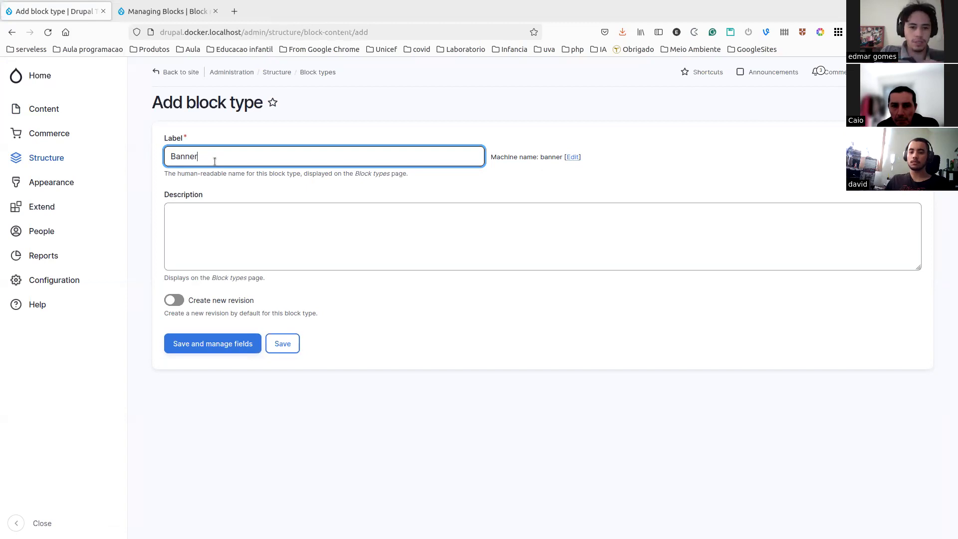
pyautogui.click(194, 220)
pyautogui.write('Inserção de banner no site')
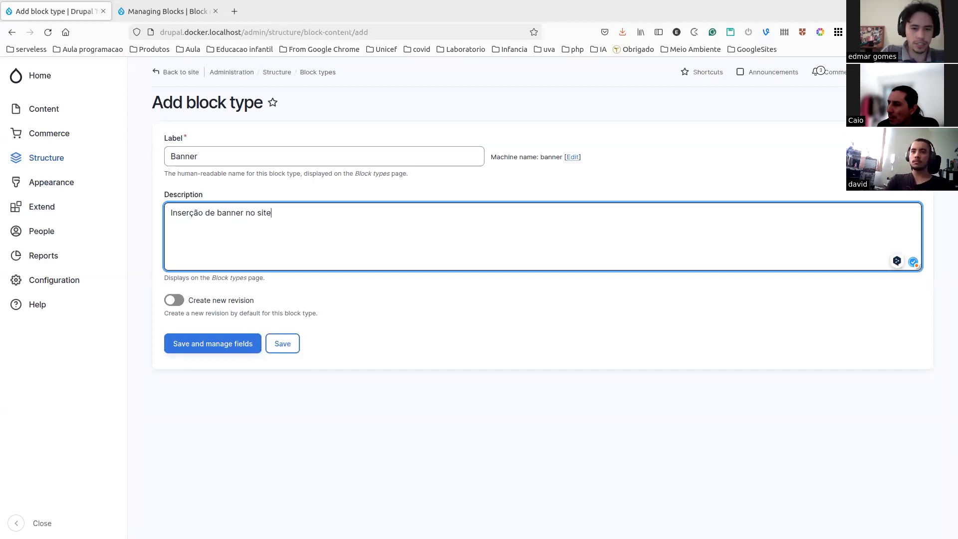
pyautogui.click(174, 299)
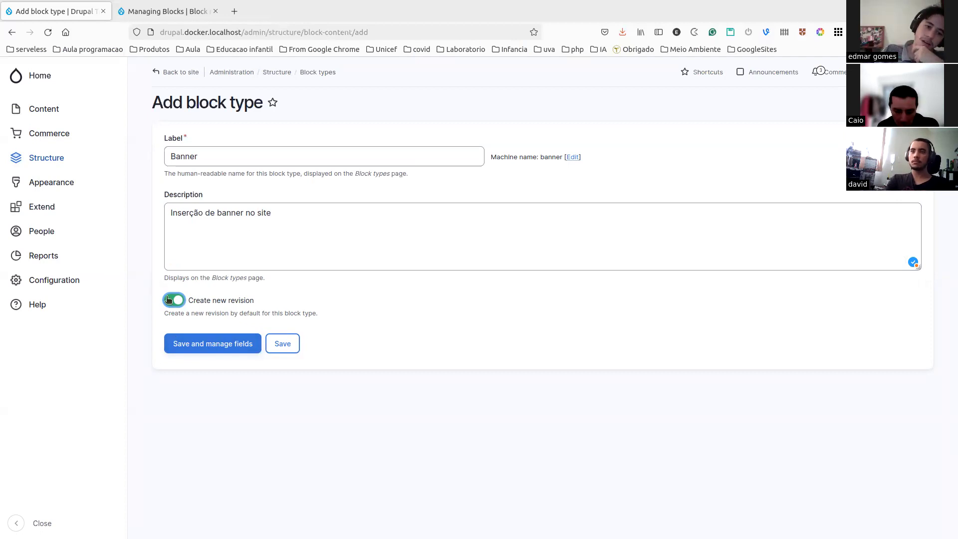
pyautogui.click(196, 344)
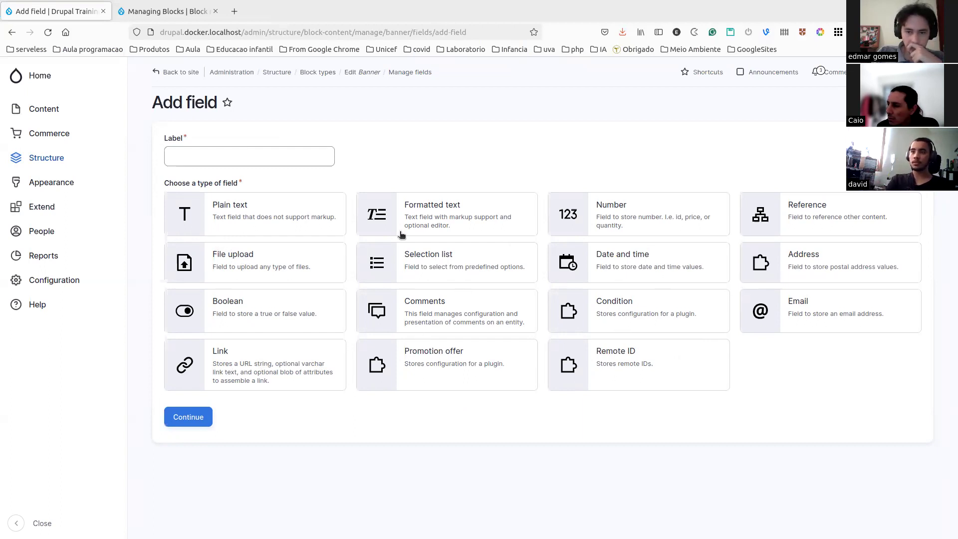
# Step: Add a File upload field of the Image kind labelled "image" to the Banner block type and continue to its settings
pyautogui.click(269, 265)
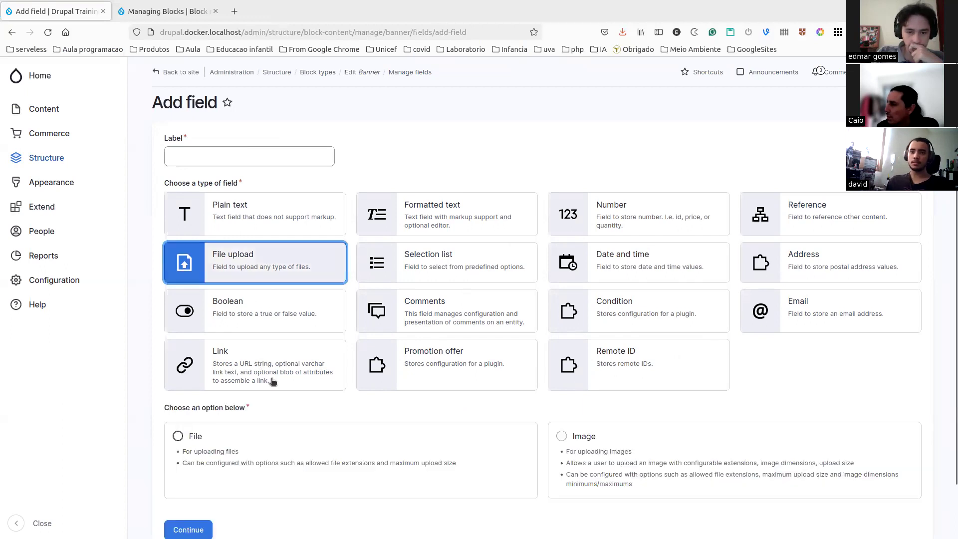
pyautogui.scroll(-2, 518, 405)
pyautogui.click(561, 378)
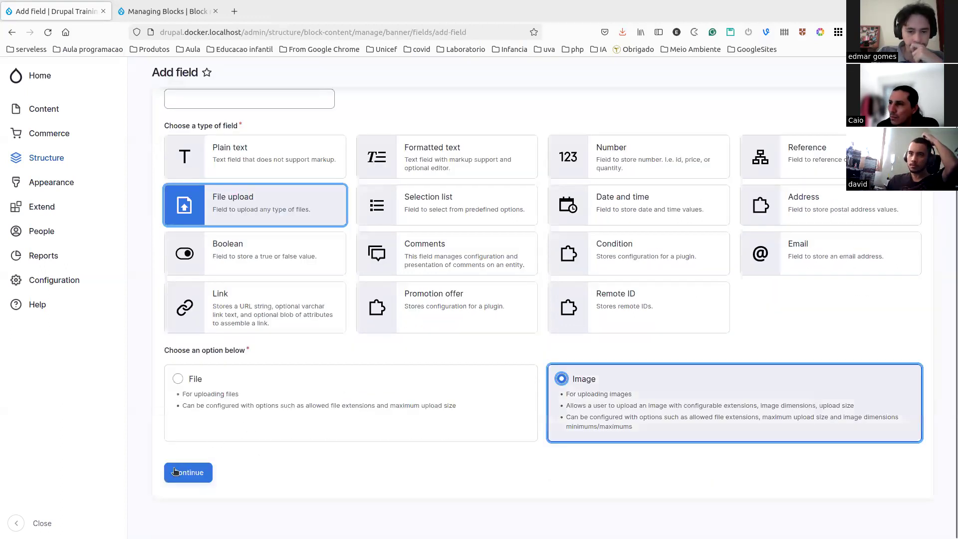
pyautogui.click(188, 472)
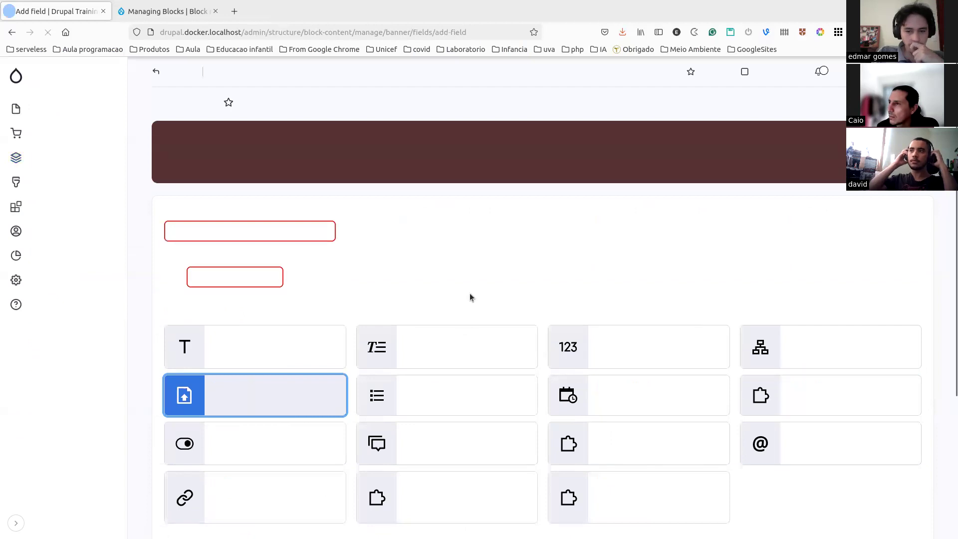
pyautogui.click(239, 231)
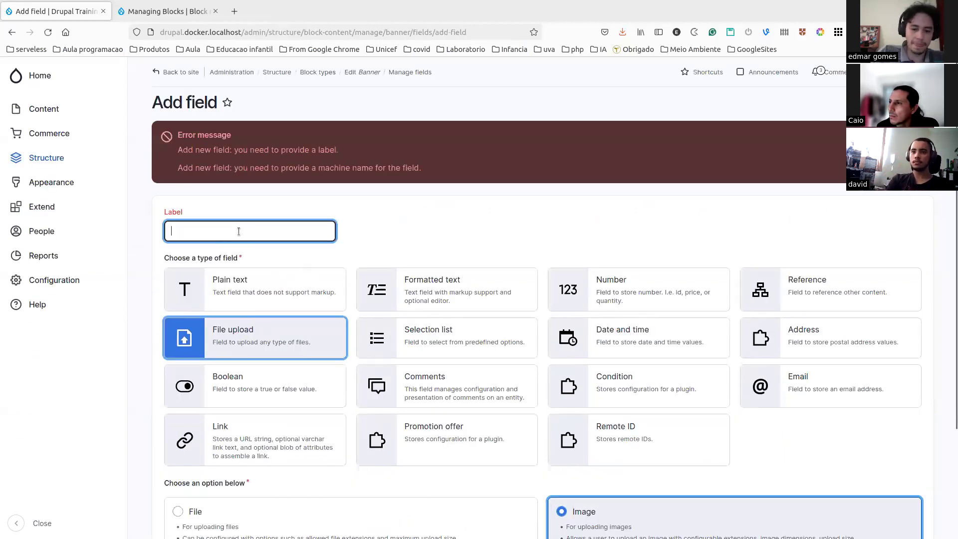
pyautogui.write('image')
pyautogui.scroll(-3, 247, 431)
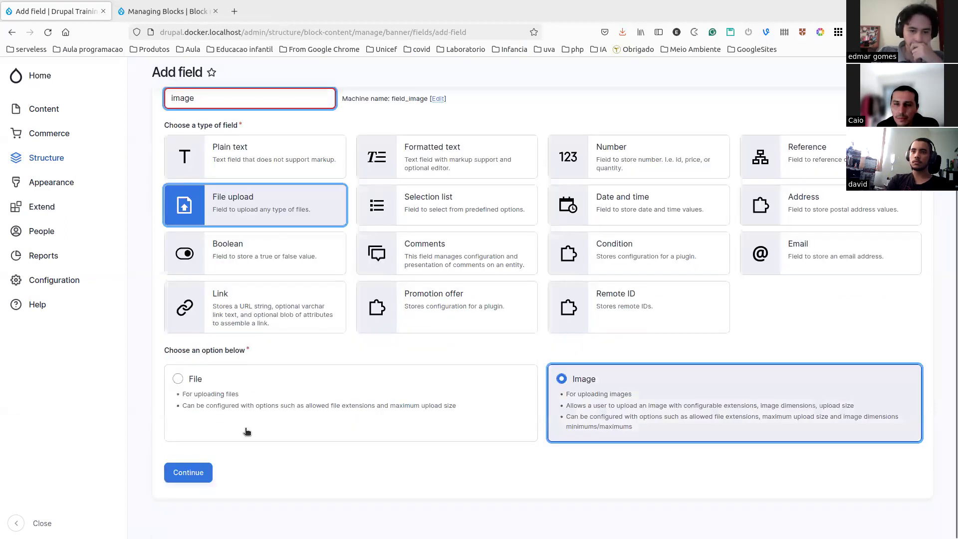
pyautogui.click(188, 472)
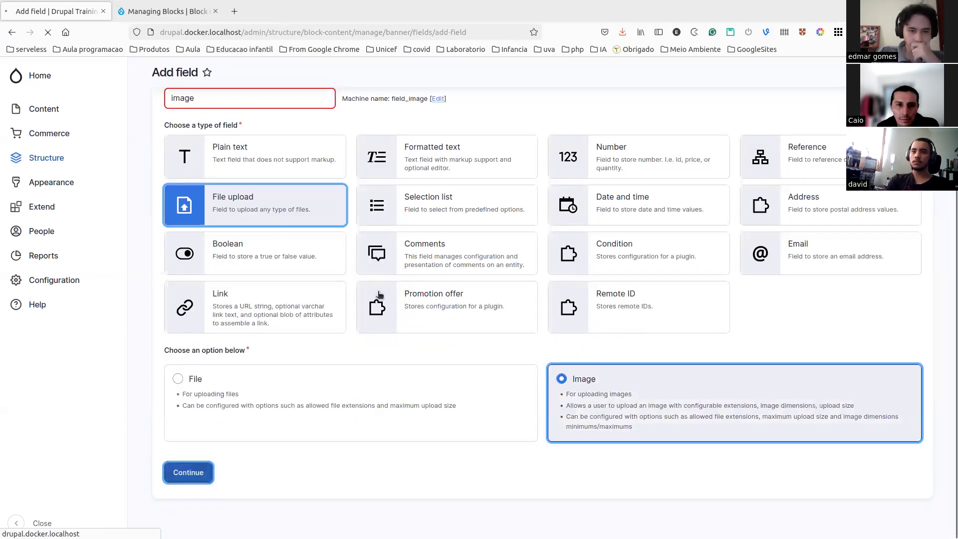
# Step: Change the image field's label to "Imagem" and make it a required field
pyautogui.doubleClick(150, 142)
pyautogui.write('Imag')
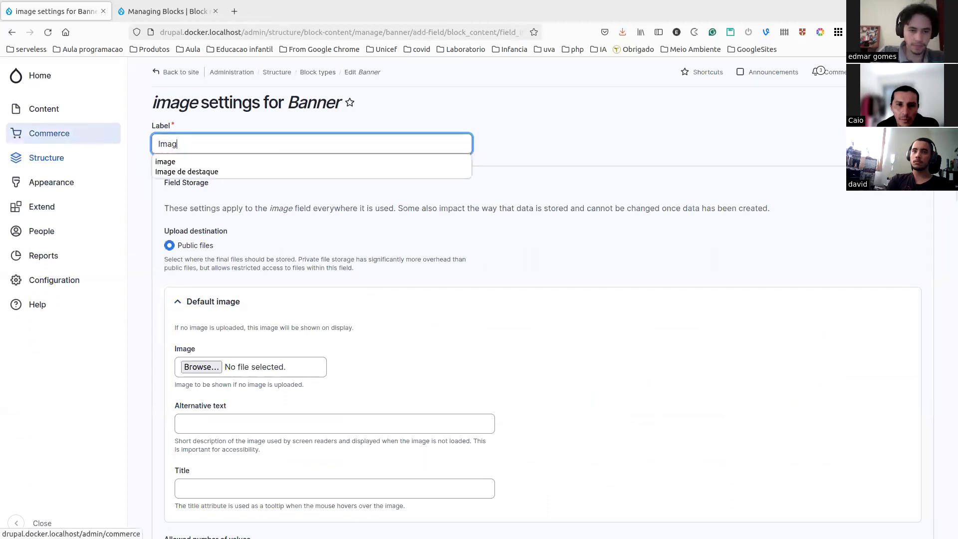
pyautogui.write('em')
pyautogui.click(305, 183)
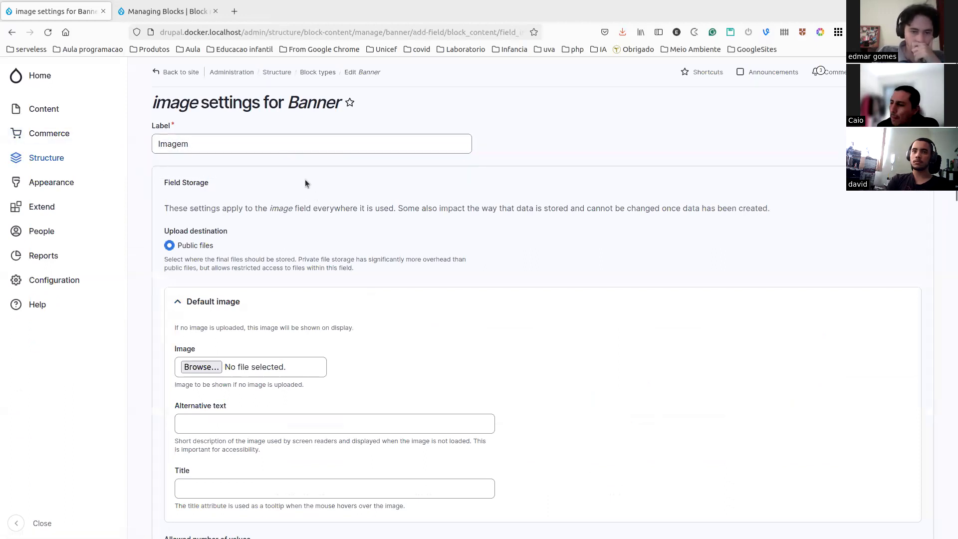
pyautogui.scroll(-2, 305, 183)
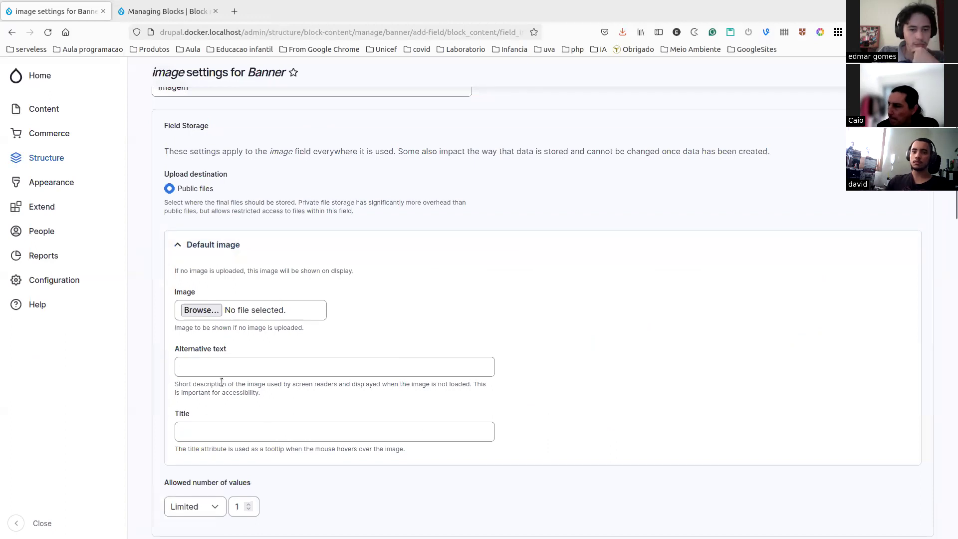
pyautogui.scroll(-6, 223, 382)
pyautogui.scroll(-4, 185, 211)
pyautogui.scroll(-4, 184, 211)
pyautogui.click(162, 310)
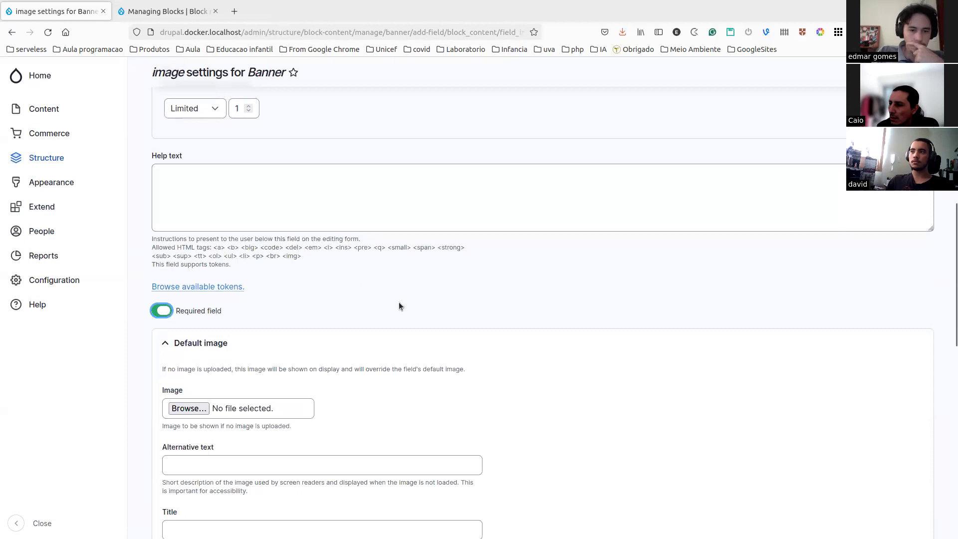
pyautogui.scroll(-11, 363, 247)
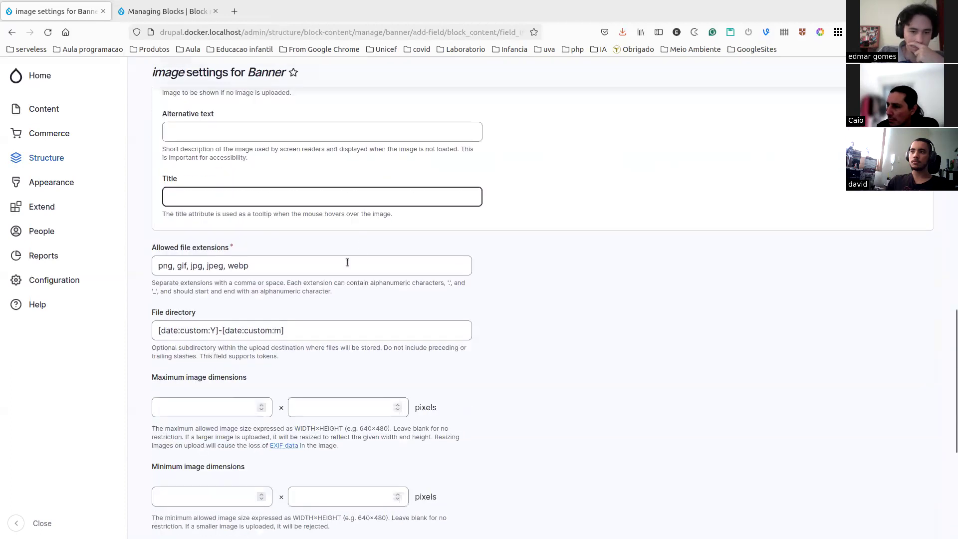
pyautogui.click(156, 322)
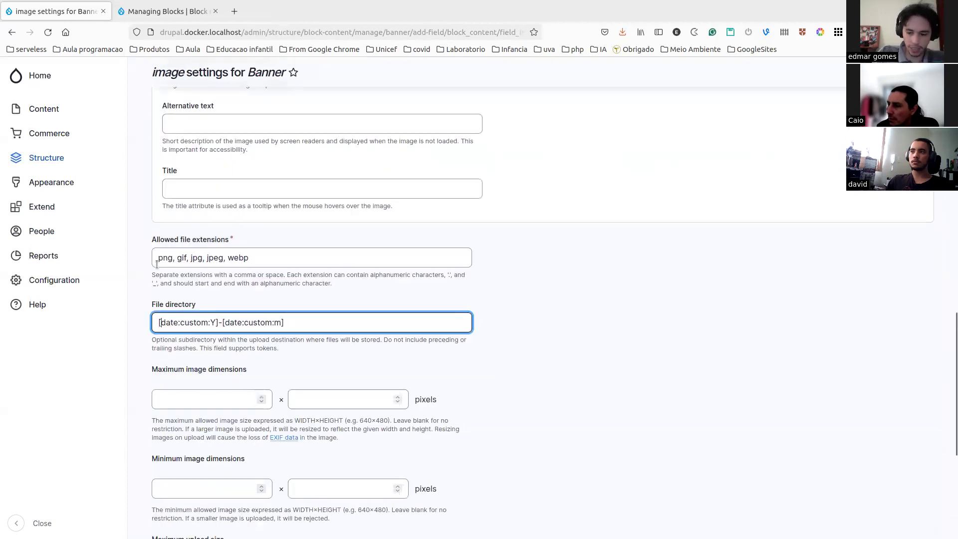
pyautogui.write('banner/')
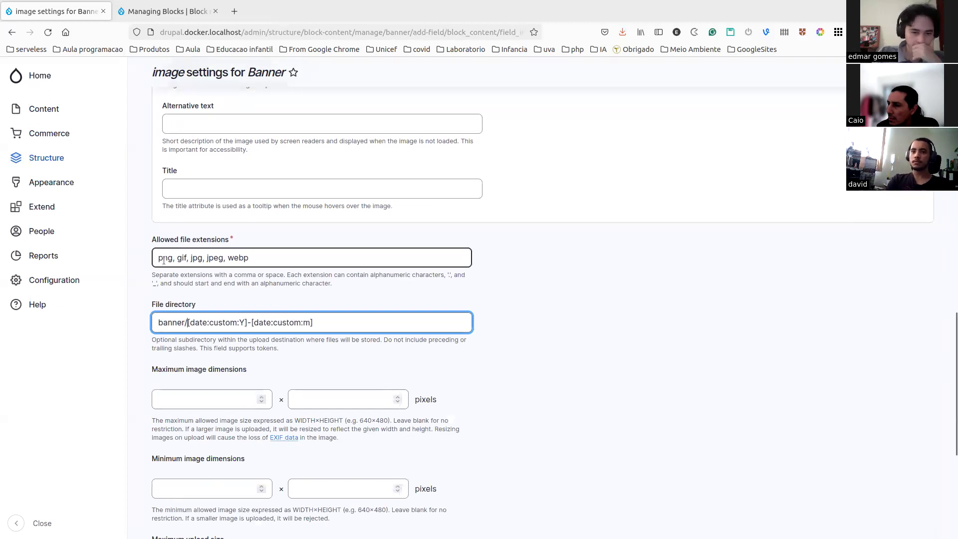
pyautogui.moveTo(188, 323); pyautogui.dragTo(127, 309)
pyautogui.press('BackSpace')
pyautogui.press('Escape')
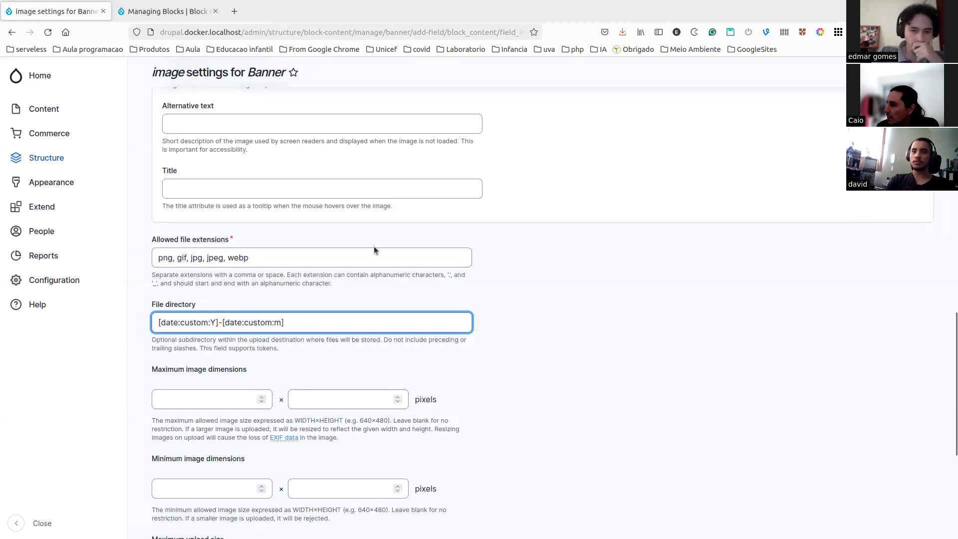
# Step: Prefix the image field's file directory with "banner/", keeping the year and month tokens after it
pyautogui.scroll(-1, 374, 247)
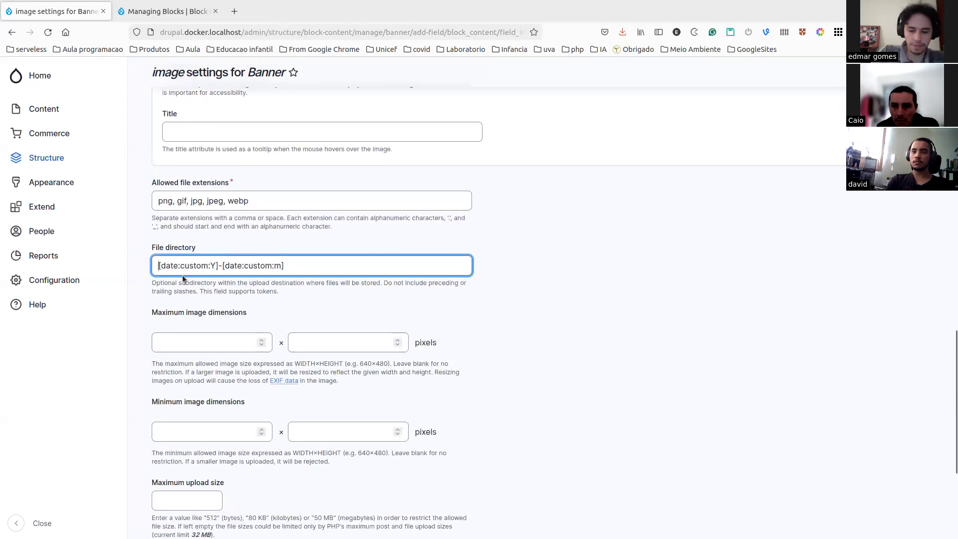
pyautogui.write('banner/')
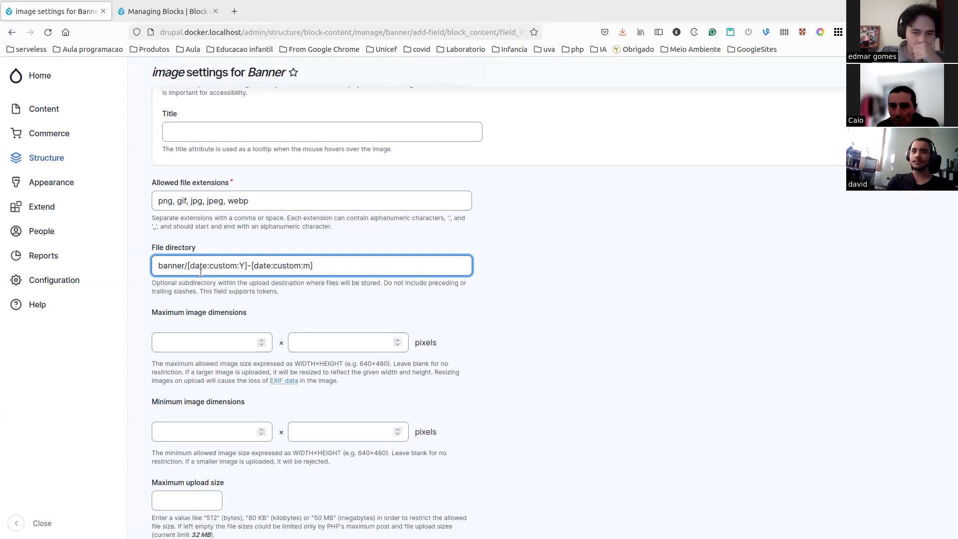
# Step: Set the image field's maximum upload size to 5 MB
pyautogui.scroll(-2, 204, 349)
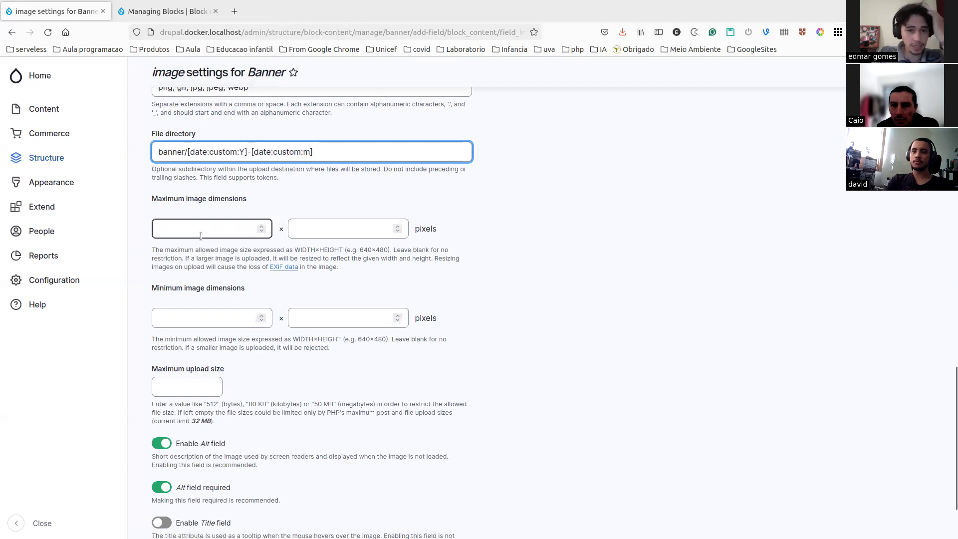
pyautogui.scroll(-2, 205, 315)
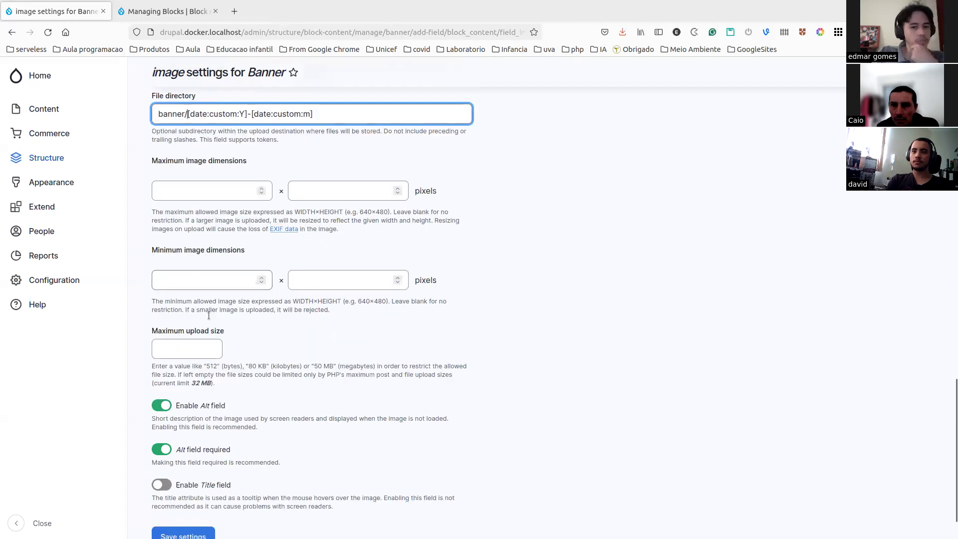
pyautogui.click(210, 299)
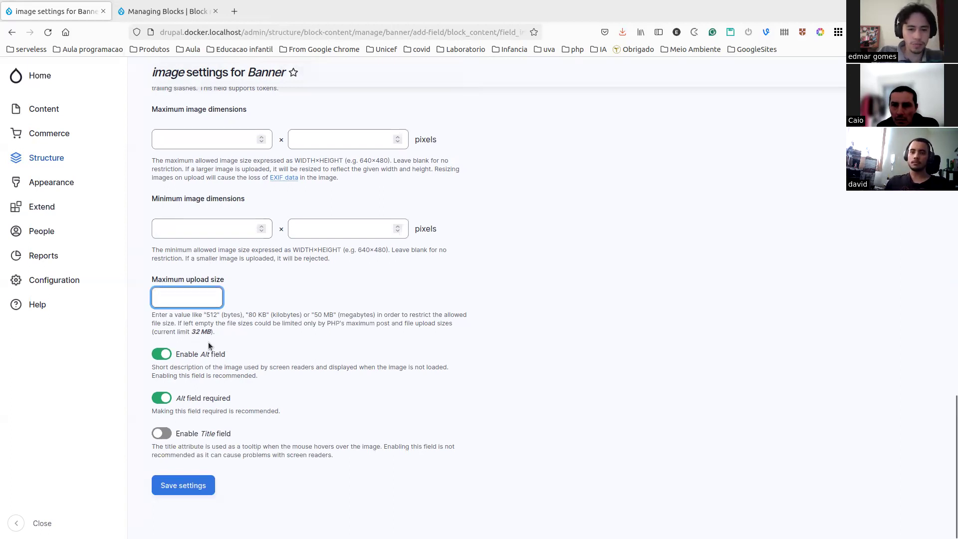
pyautogui.write('10')
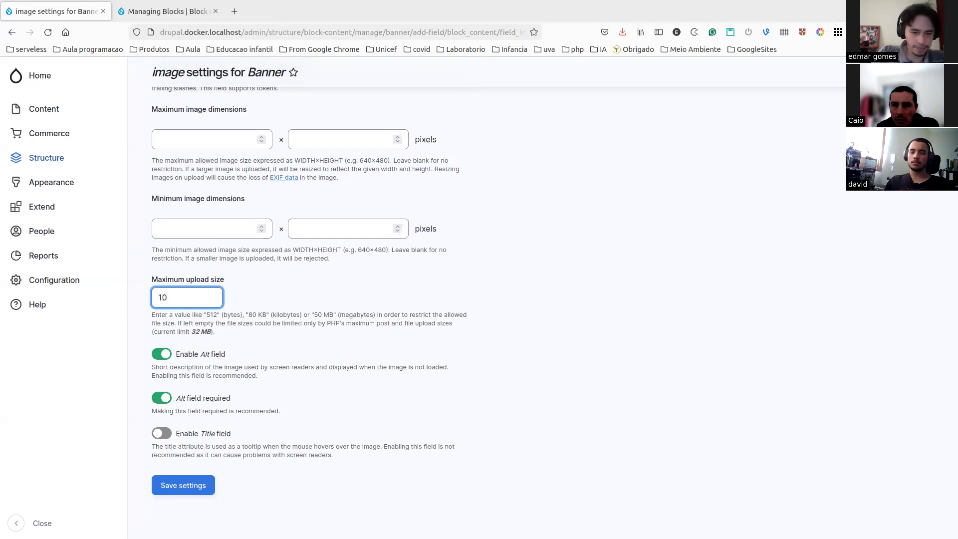
pyautogui.write(' MB')
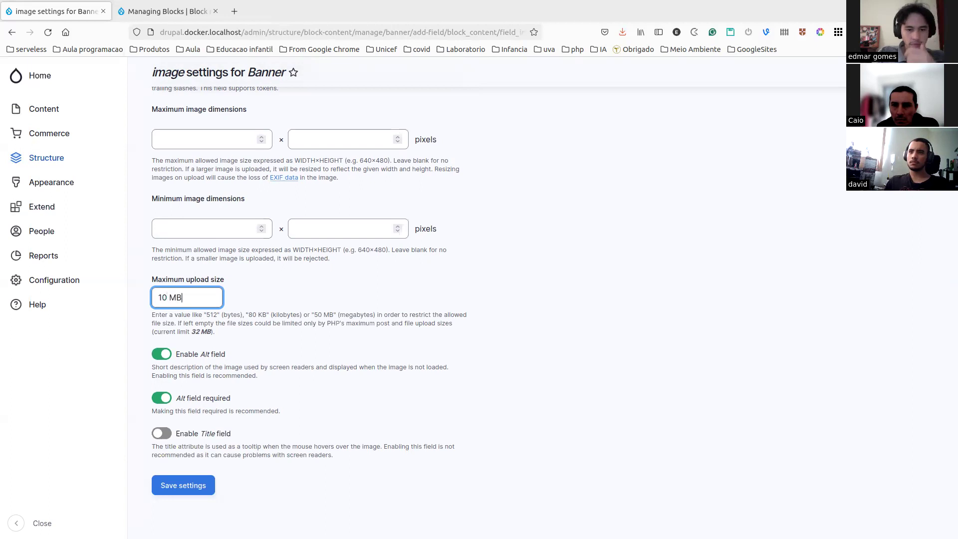
pyautogui.doubleClick(167, 299)
pyautogui.write('5')
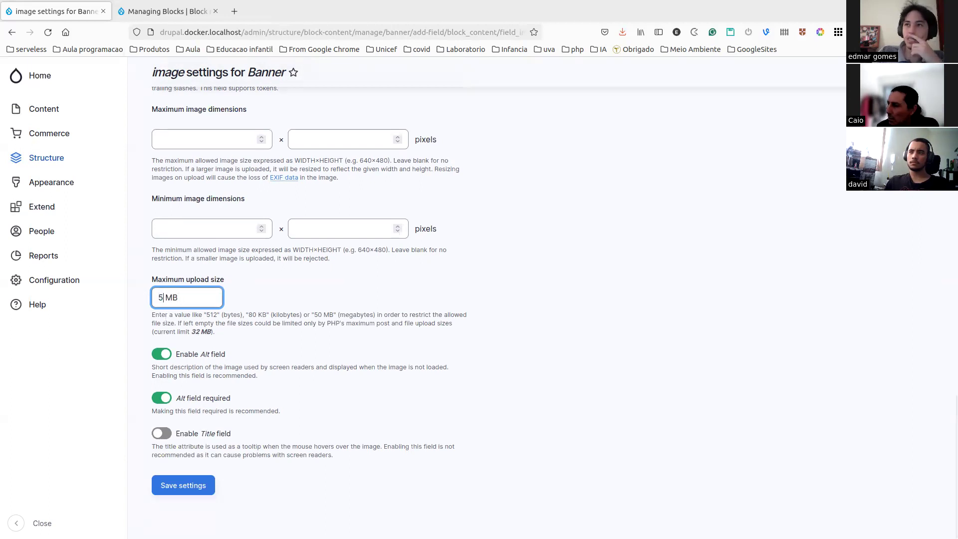
pyautogui.click(329, 300)
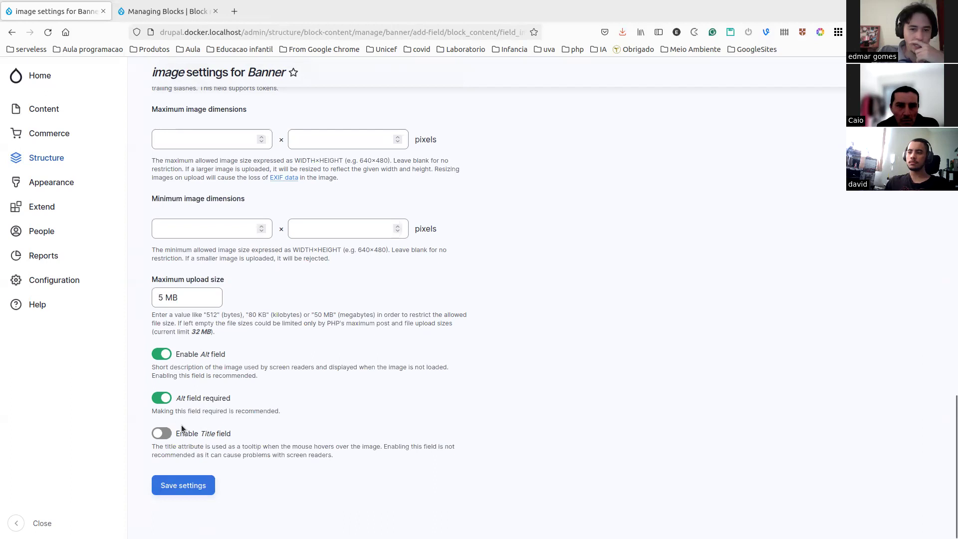
# Step: Review the image field's settings once more and save them
pyautogui.scroll(2, 186, 429)
pyautogui.scroll(4, 187, 429)
pyautogui.scroll(-6, 183, 449)
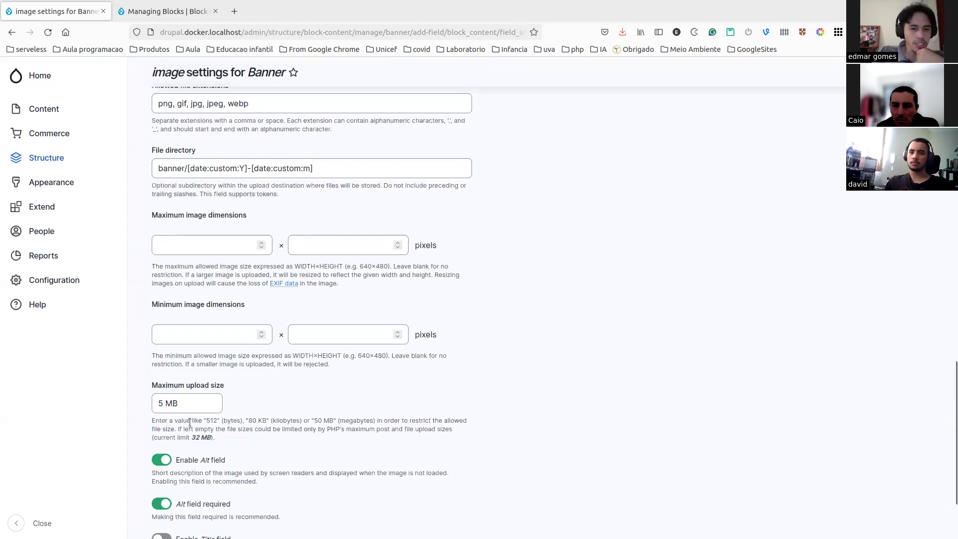
pyautogui.click(170, 495)
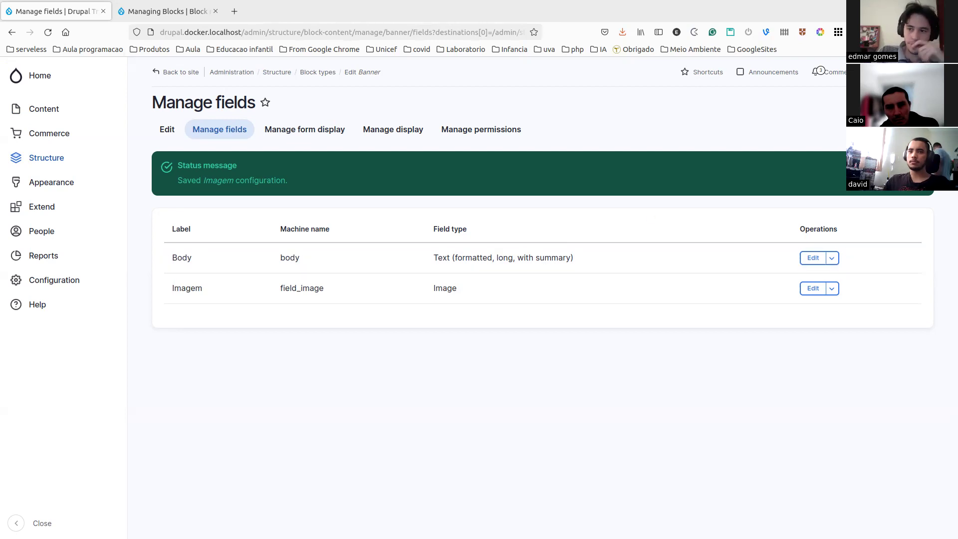
# Step: Start a new field for the Banner block type labelled "Titulo" with the machine name field_title
pyautogui.click(893, 129)
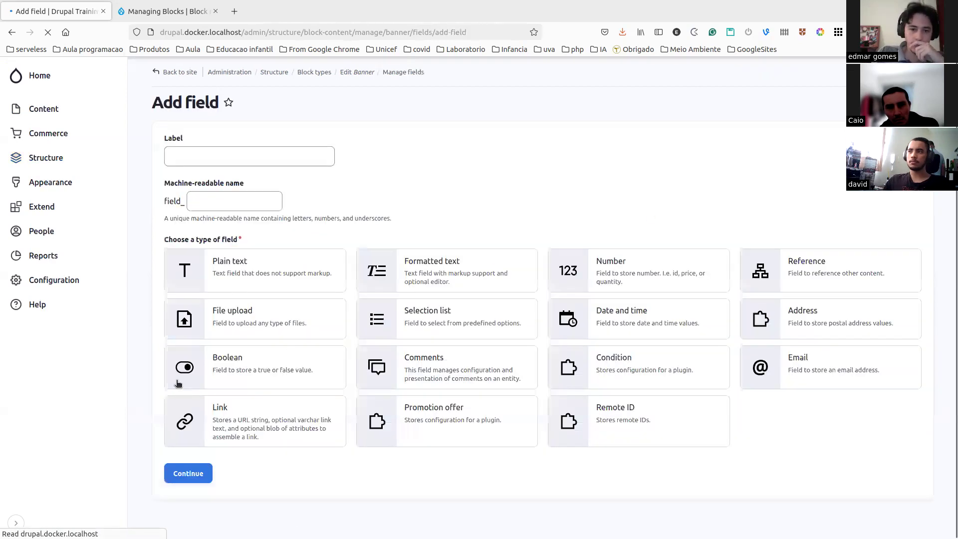
pyautogui.click(206, 155)
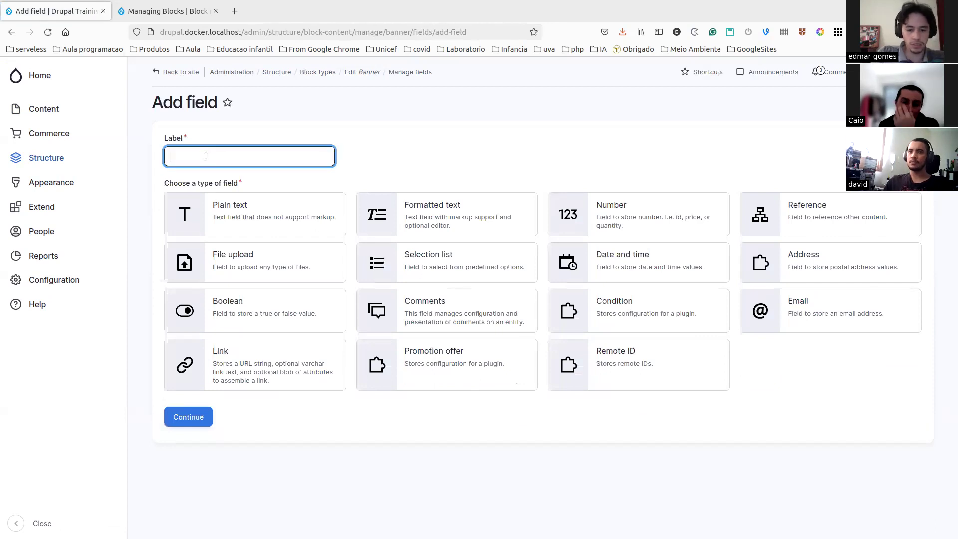
pyautogui.write('Titulo')
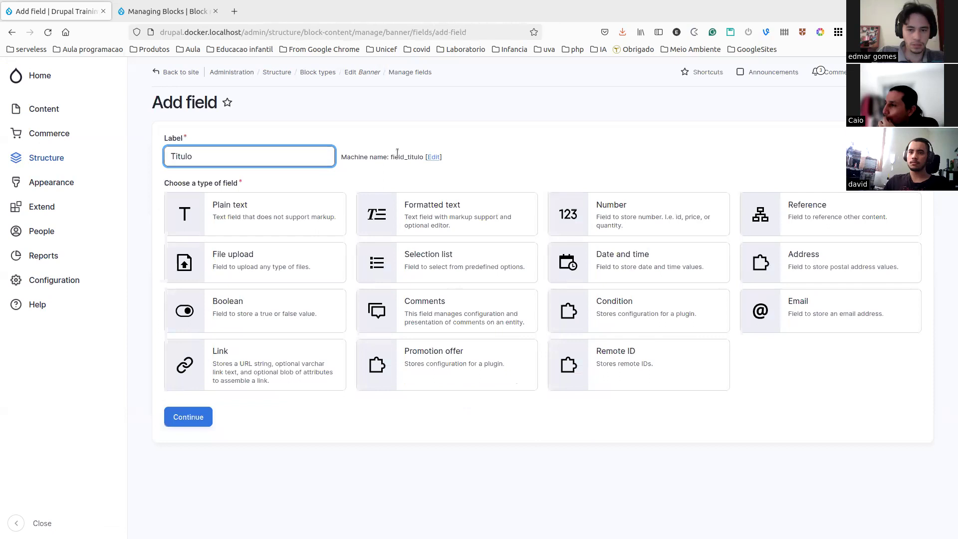
pyautogui.click(433, 157)
pyautogui.doubleClick(231, 198)
pyautogui.write('title')
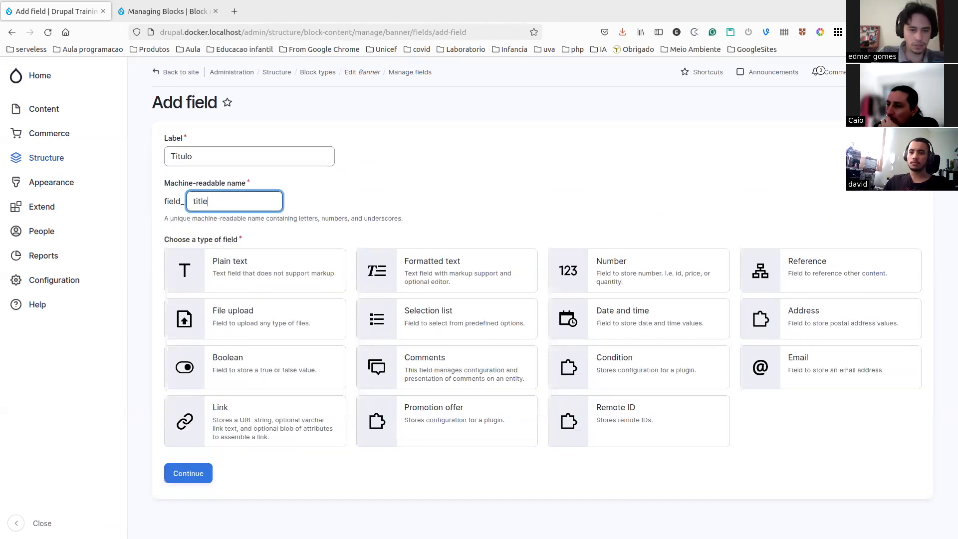
# Step: Make the new field a plain text field of the Text (plain) variety and continue to its settings
pyautogui.click(278, 281)
pyautogui.scroll(-3, 361, 297)
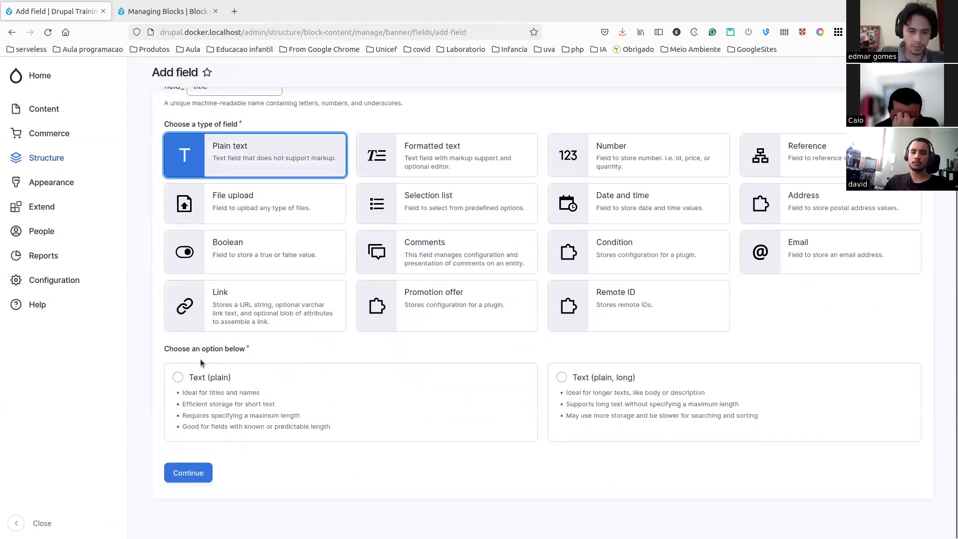
pyautogui.click(208, 383)
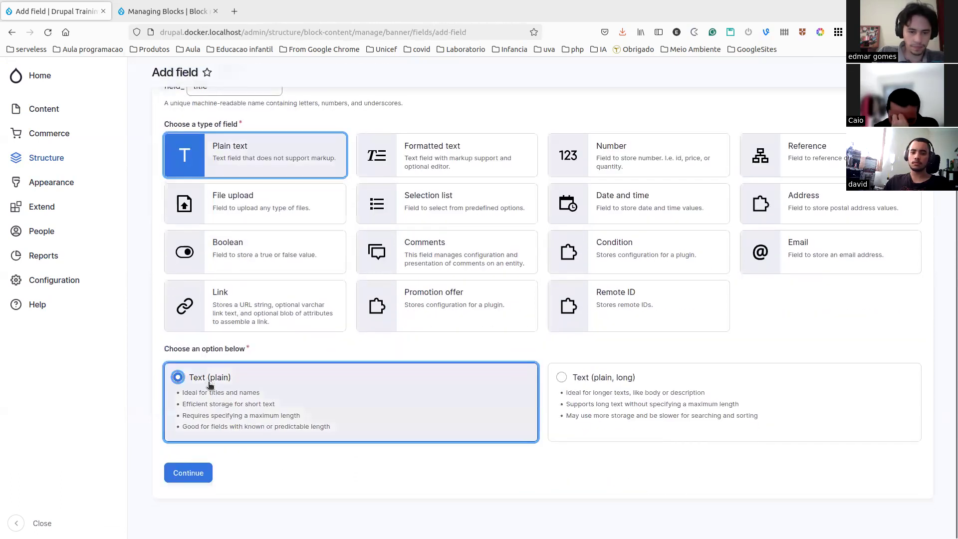
pyautogui.click(182, 471)
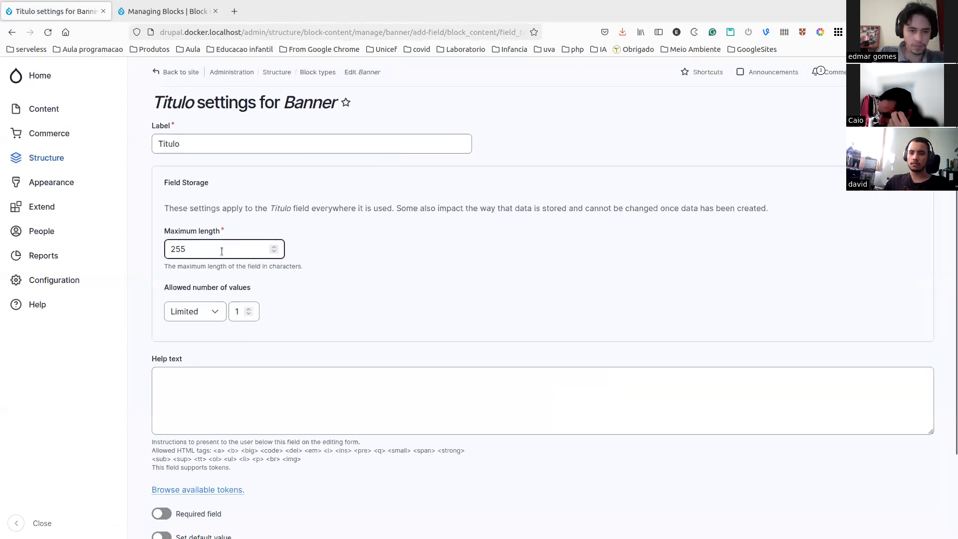
# Step: Enter "Titulo para exibir no meio do banner" as the title field's help text and save its settings
pyautogui.scroll(-2, 235, 320)
pyautogui.click(219, 294)
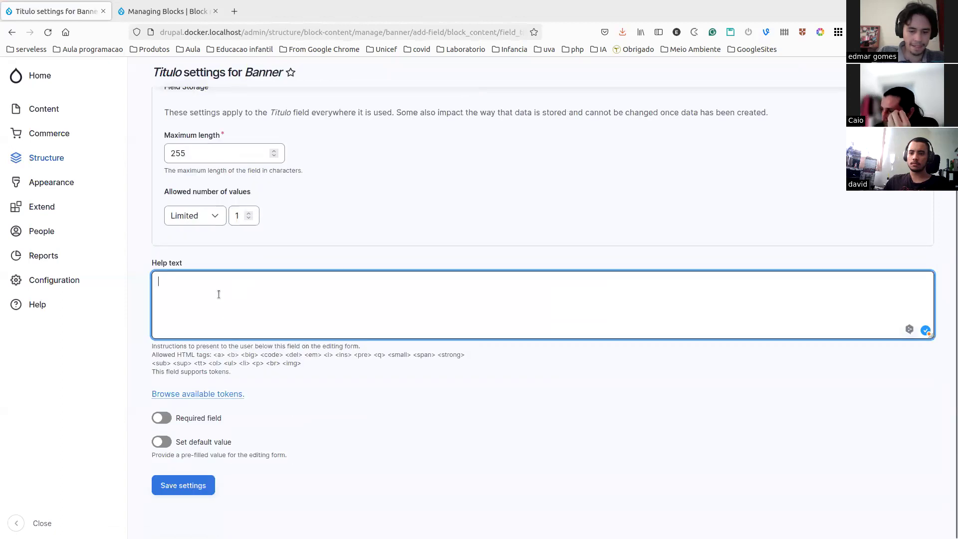
pyautogui.write('Titulo par')
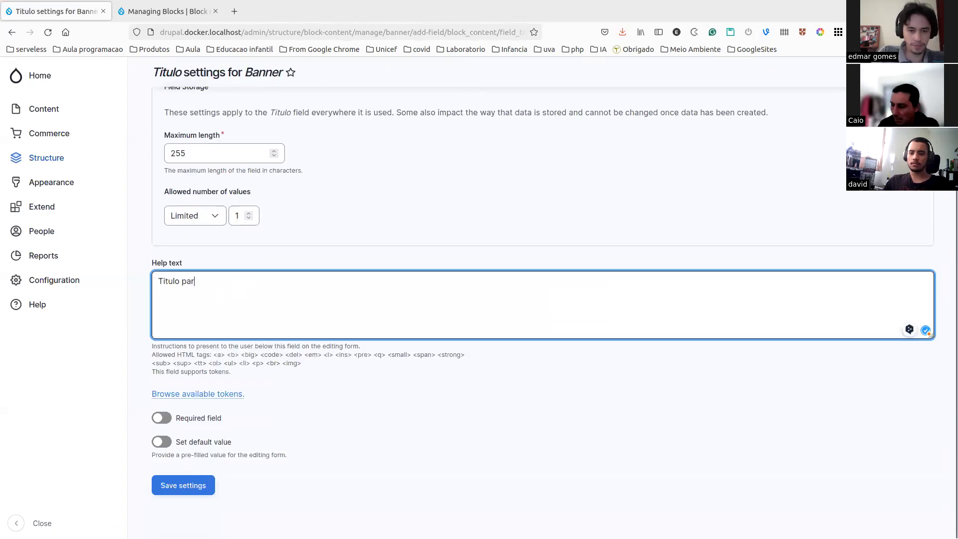
pyautogui.write('a exibir no meio do banner')
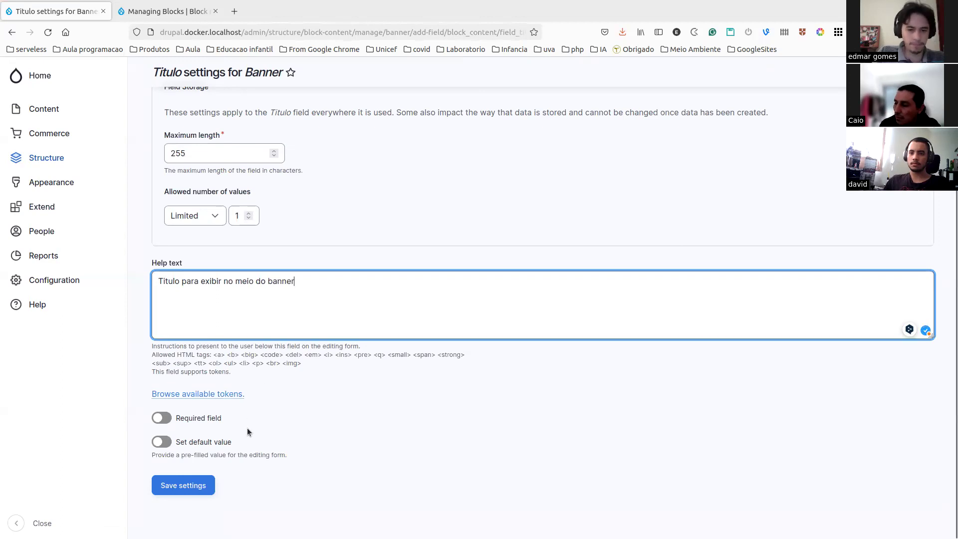
pyautogui.click(175, 487)
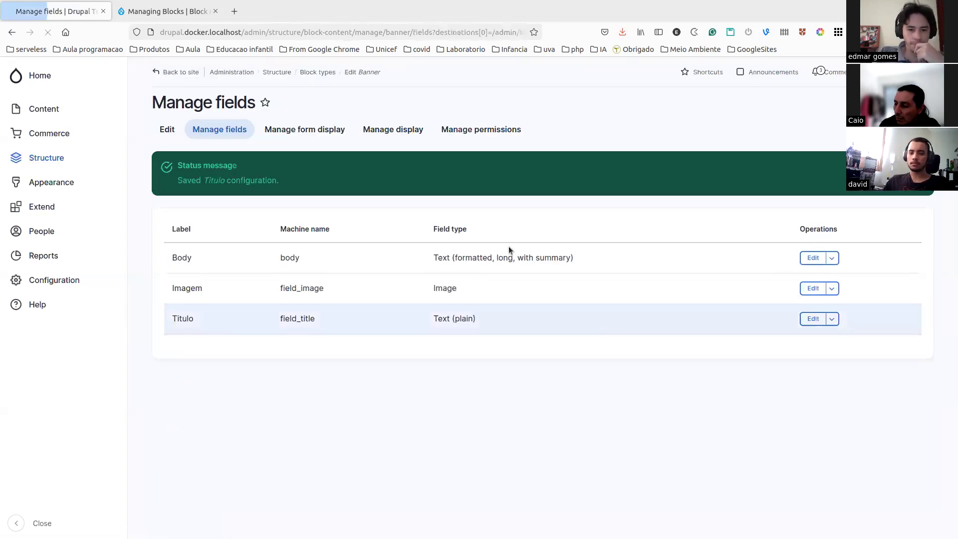
# Step: Delete the Body field from the Banner block type
pyautogui.click(832, 258)
pyautogui.click(793, 276)
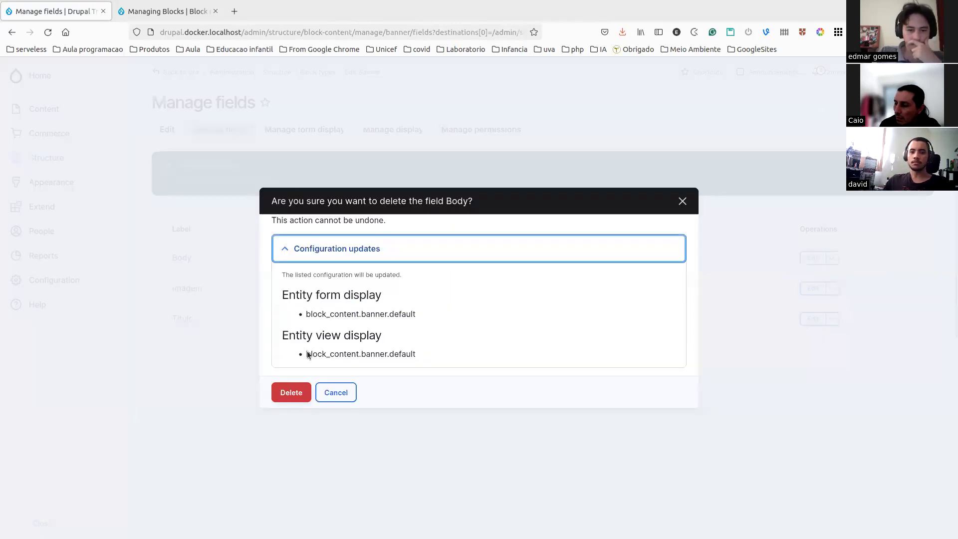
pyautogui.click(291, 395)
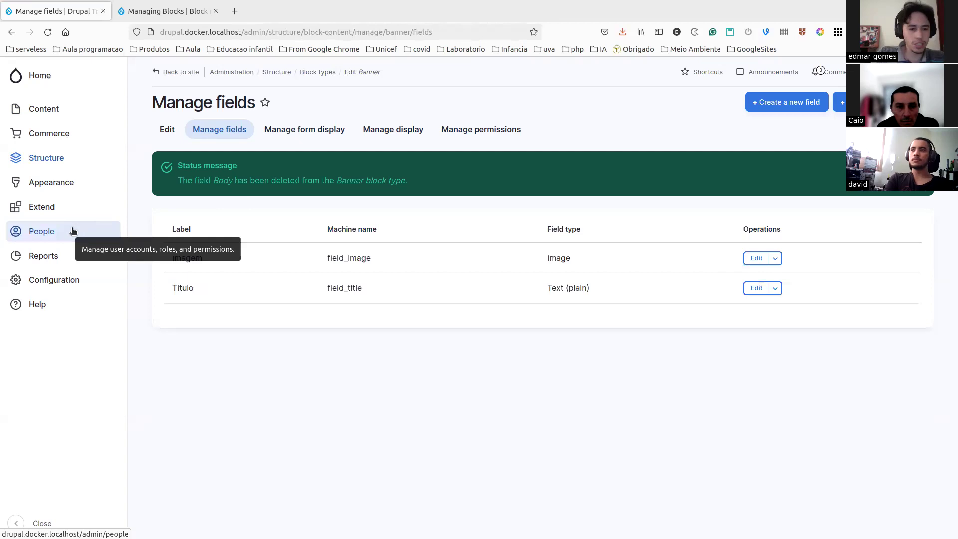
# Step: Open configuration synchronization in a separate browser tab and examine the configuration items that differ for the Banner block type
pyautogui.middleClick(70, 278)
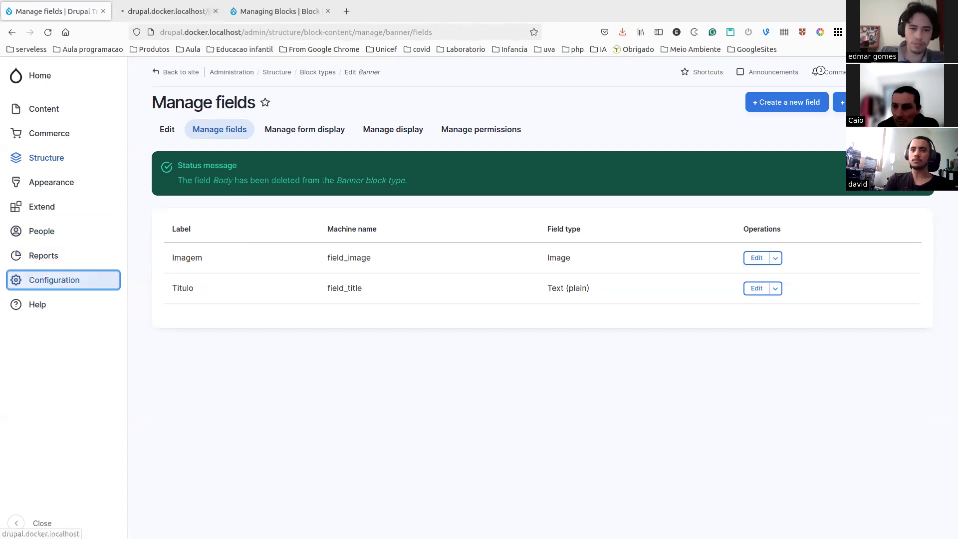
pyautogui.click(190, 11)
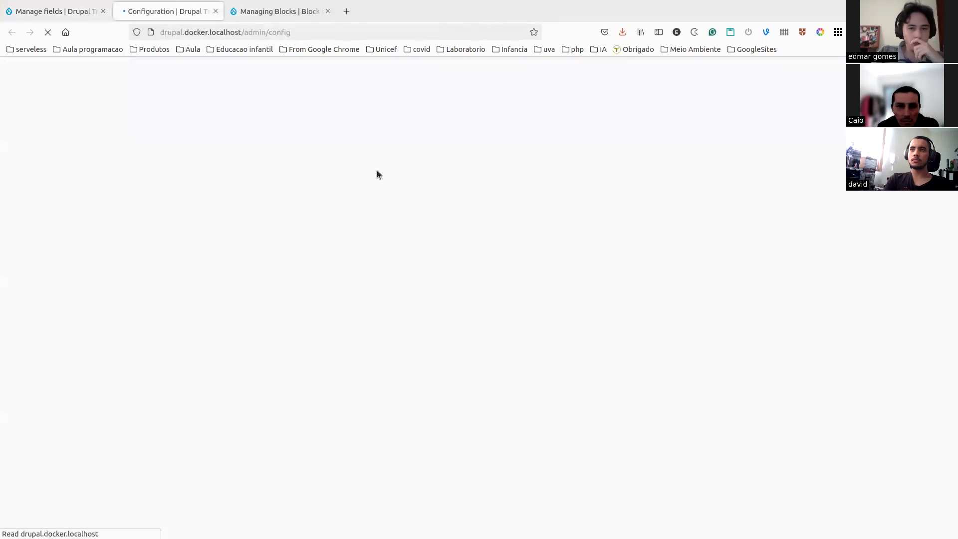
pyautogui.scroll(-7, 548, 274)
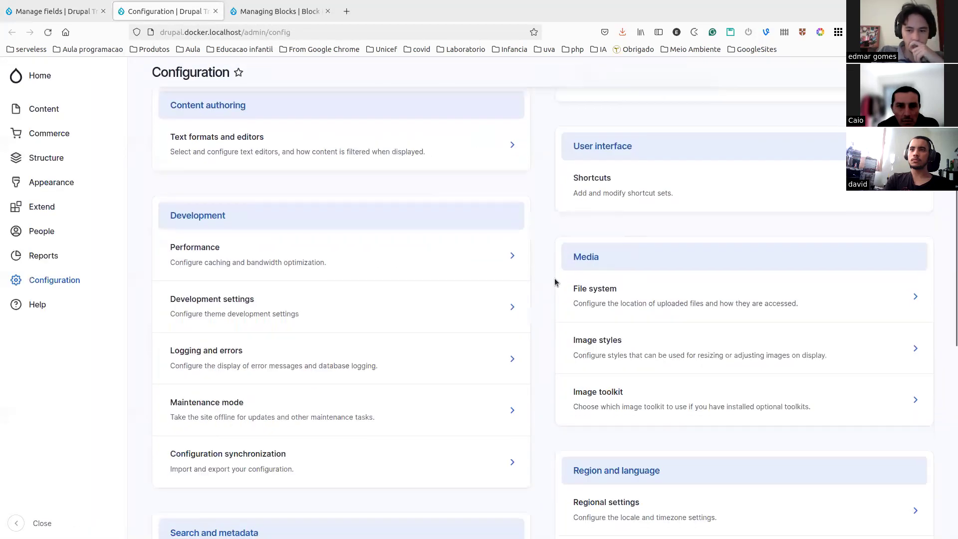
pyautogui.click(241, 283)
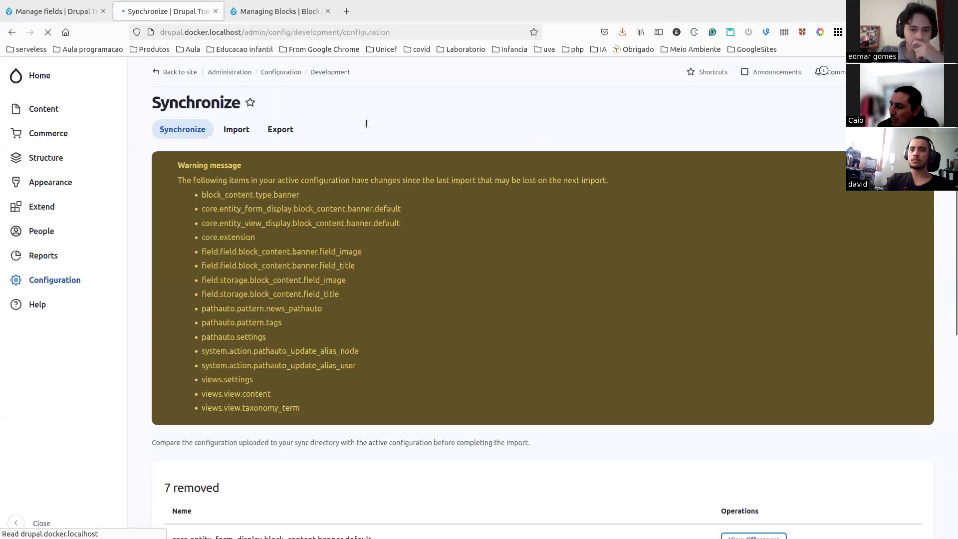
pyautogui.scroll(-5, 342, 181)
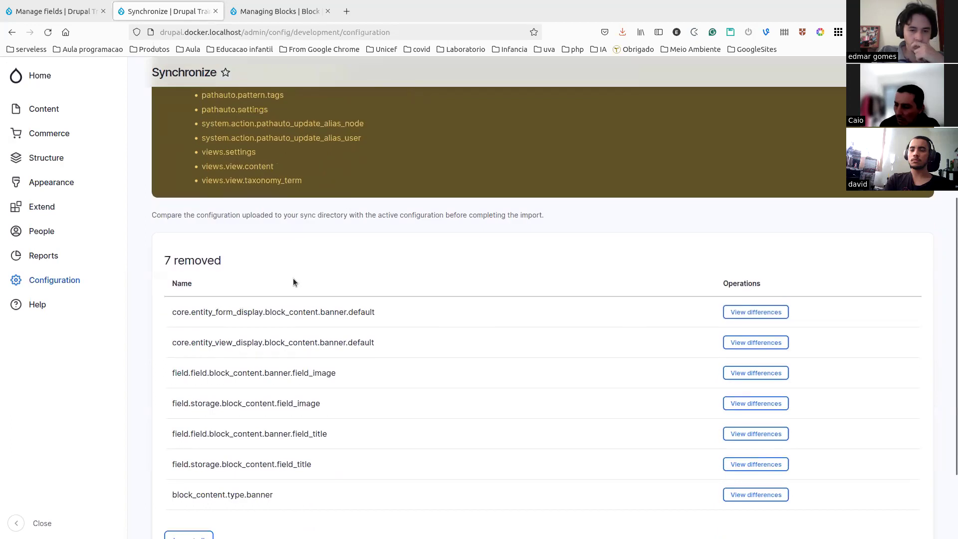
pyautogui.scroll(-3, 293, 282)
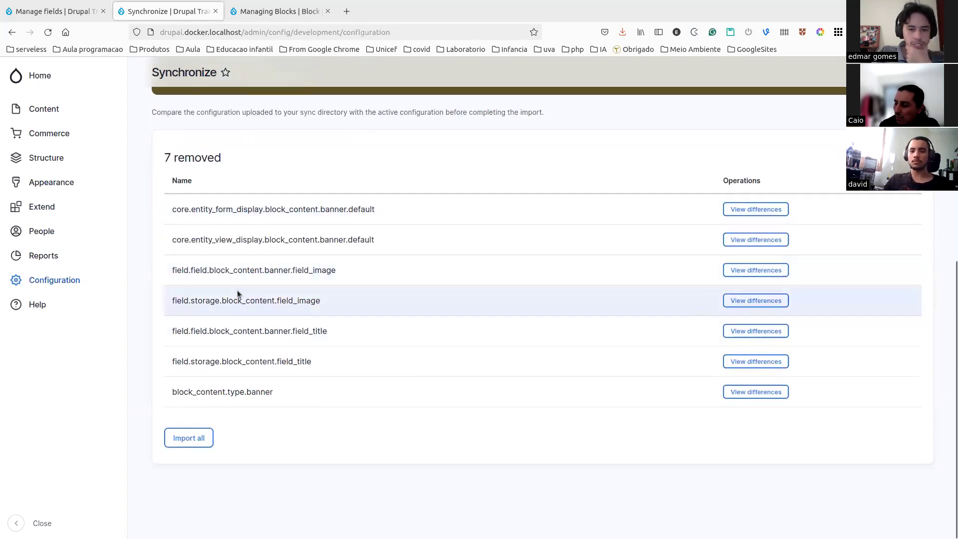
pyautogui.moveTo(221, 302); pyautogui.dragTo(270, 302)
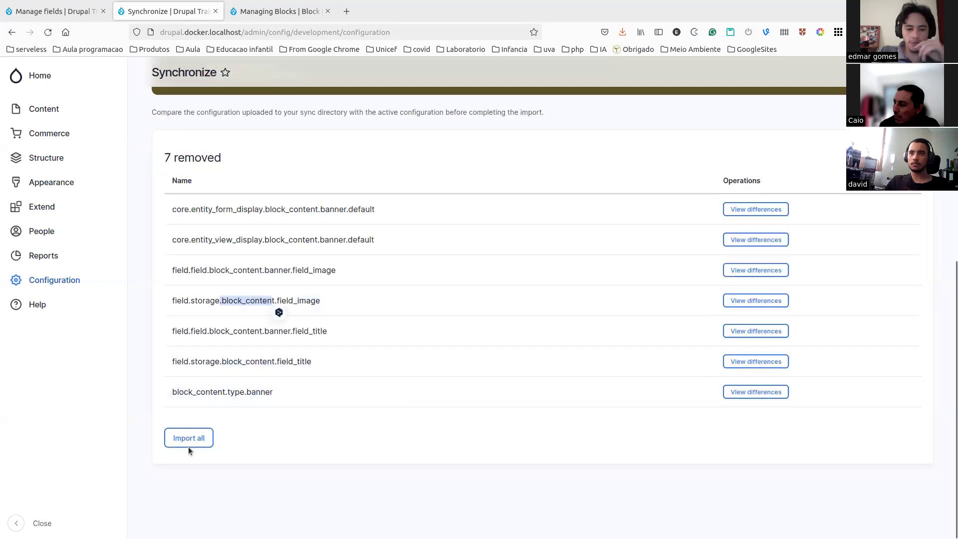
pyautogui.click(210, 438)
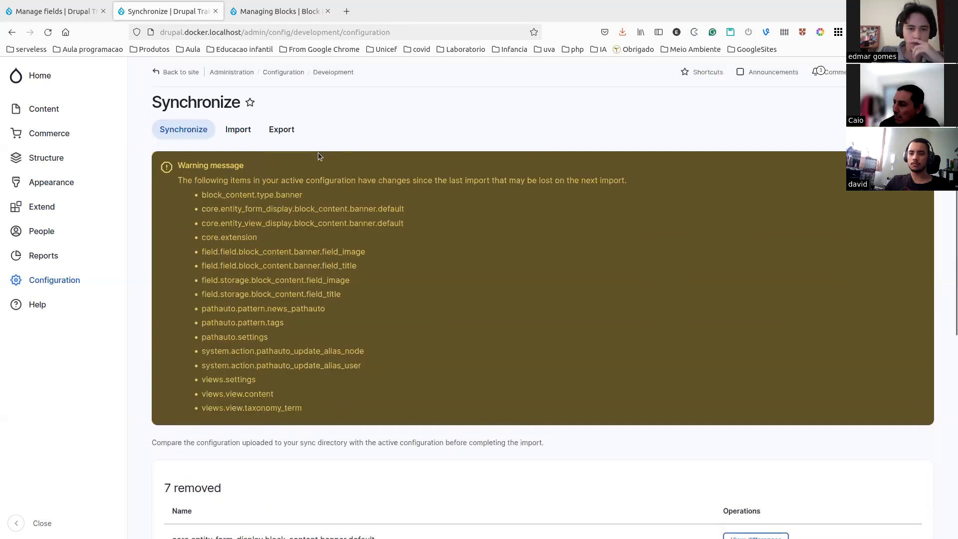
# Step: Export all listed changed configuration items as a multiple-item archive and open the downloaded file
pyautogui.click(281, 131)
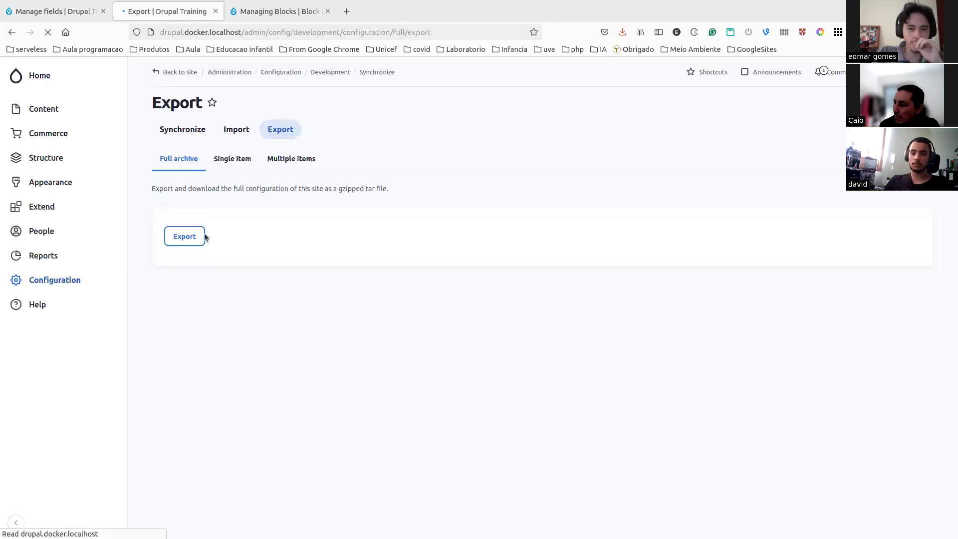
pyautogui.click(291, 162)
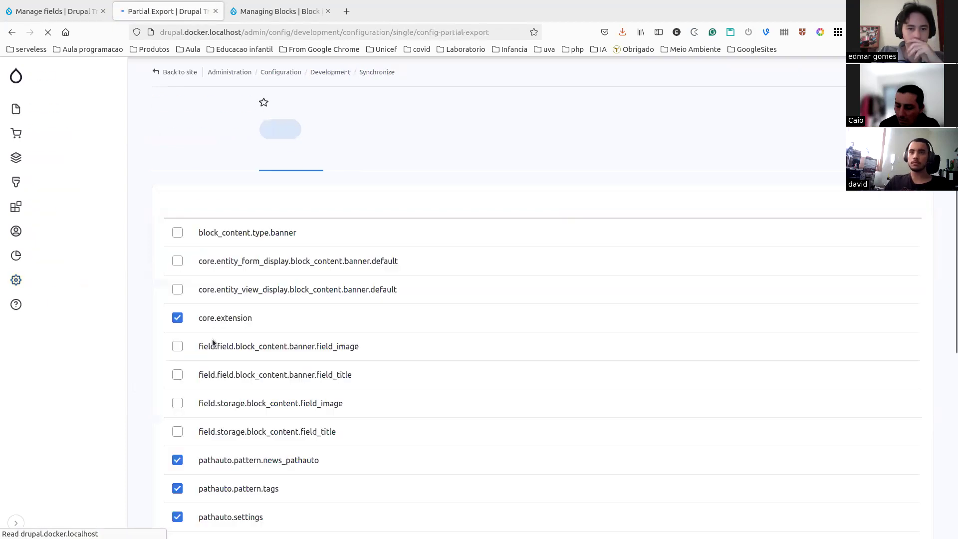
pyautogui.click(177, 261)
pyautogui.scroll(-6, 217, 307)
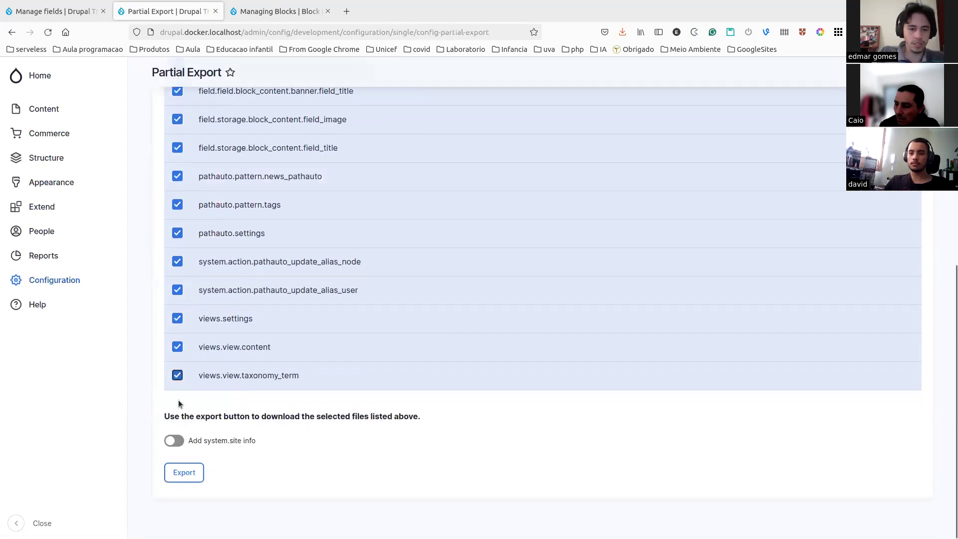
pyautogui.click(185, 472)
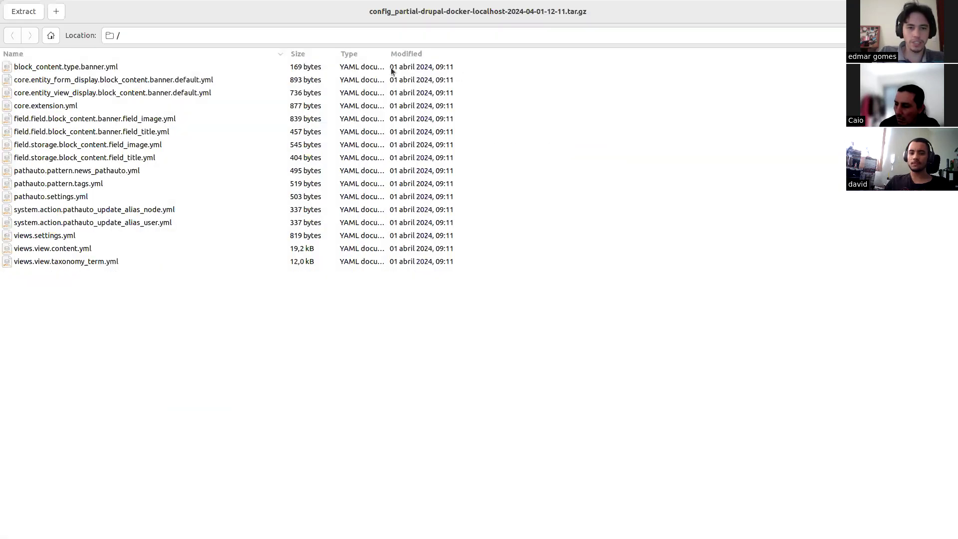
# Step: Select every file in the exported archive and check the project's config/sync folder in PhpStorm before returning to the archive
pyautogui.hotkey('ctrl', 'a')
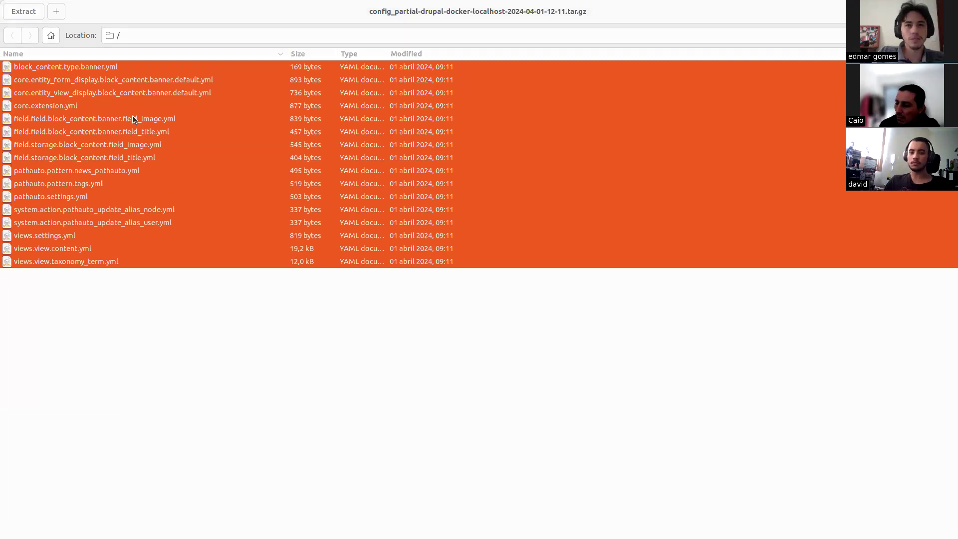
pyautogui.hotkey('alt', 'Tab')
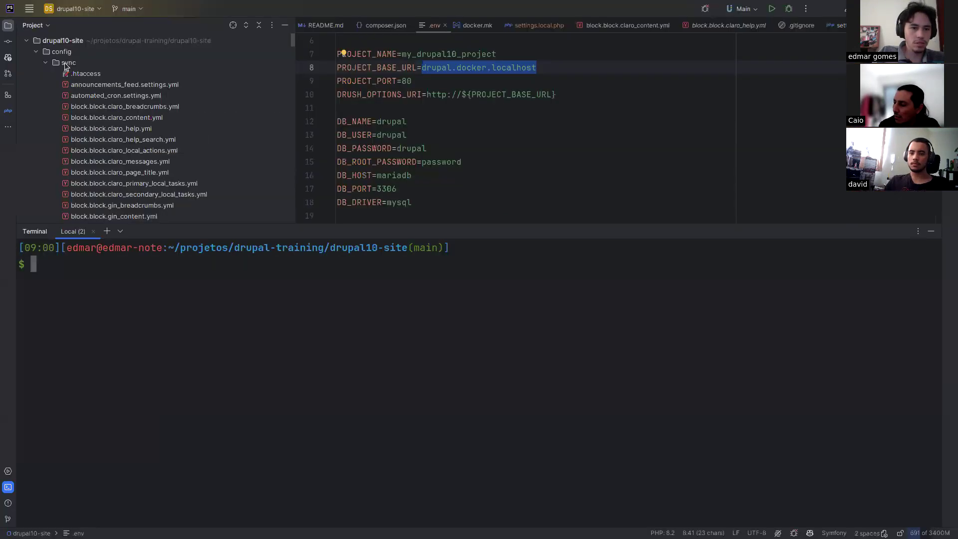
pyautogui.hotkey('alt', 'Tab')
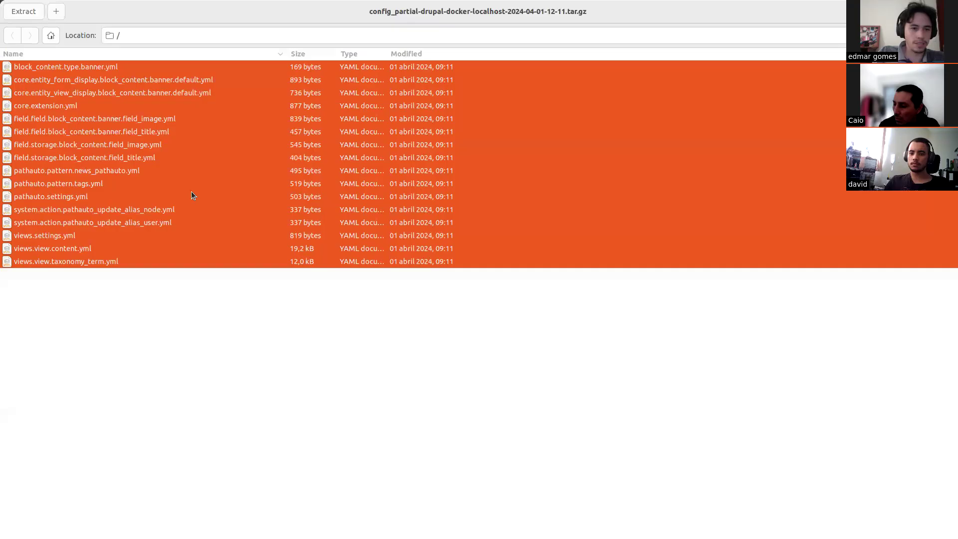
pyautogui.rightClick(97, 141)
pyautogui.click(73, 133)
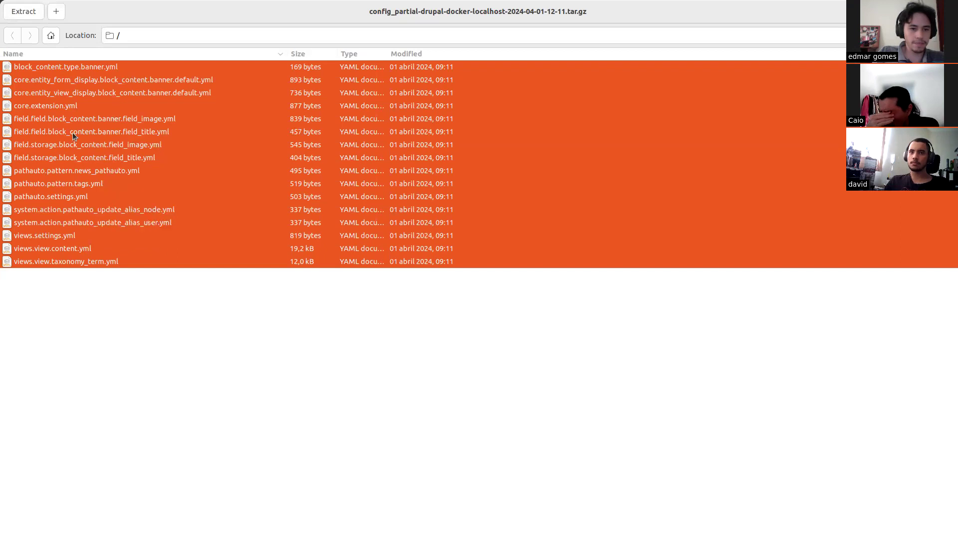
# Step: Extract the selected archive files into projetos/drupal-training/drupal10-site/config/sync, replacing all existing files of the same name
pyautogui.click(24, 11)
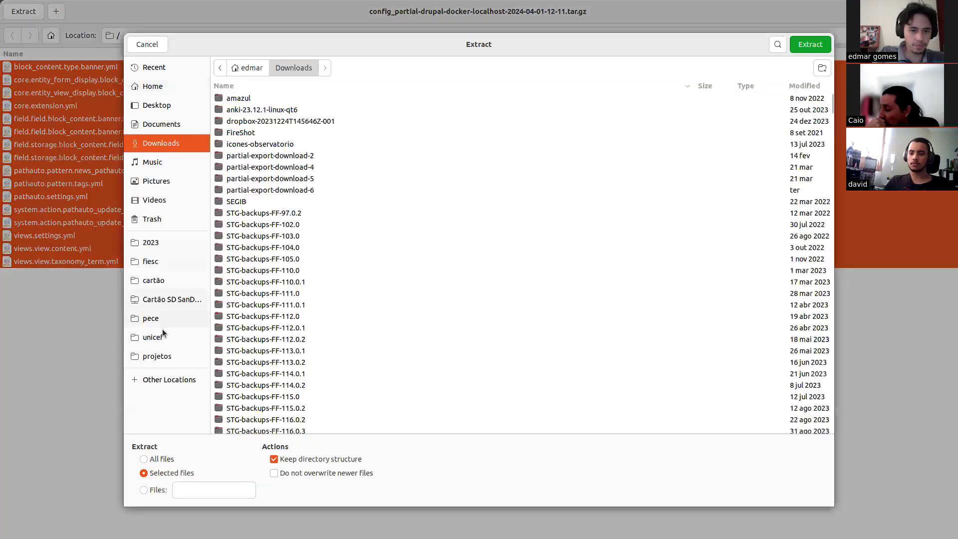
pyautogui.click(159, 356)
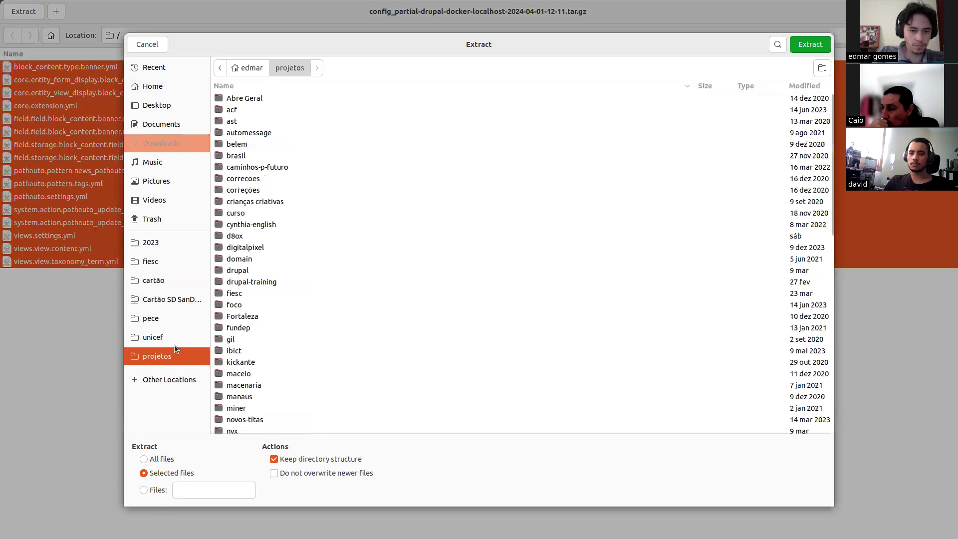
pyautogui.doubleClick(247, 281)
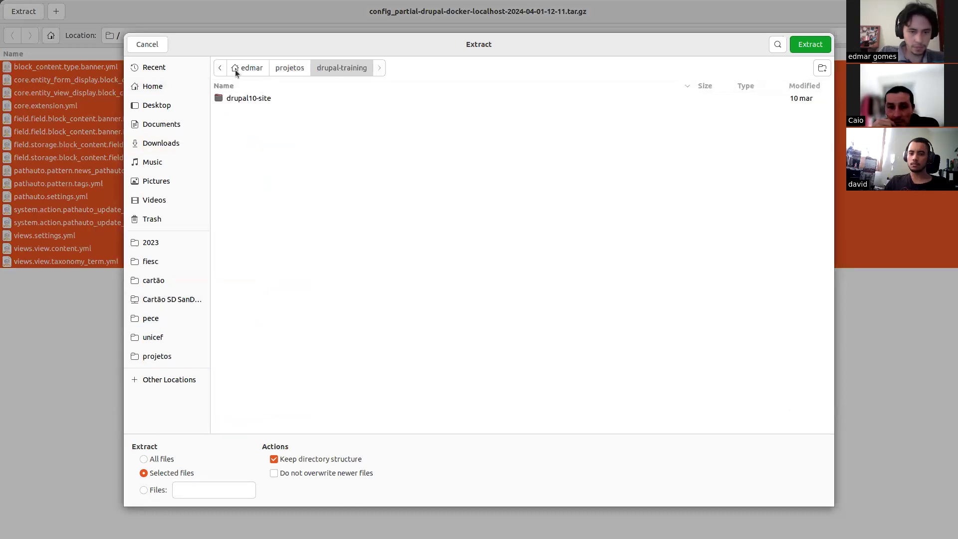
pyautogui.doubleClick(234, 98)
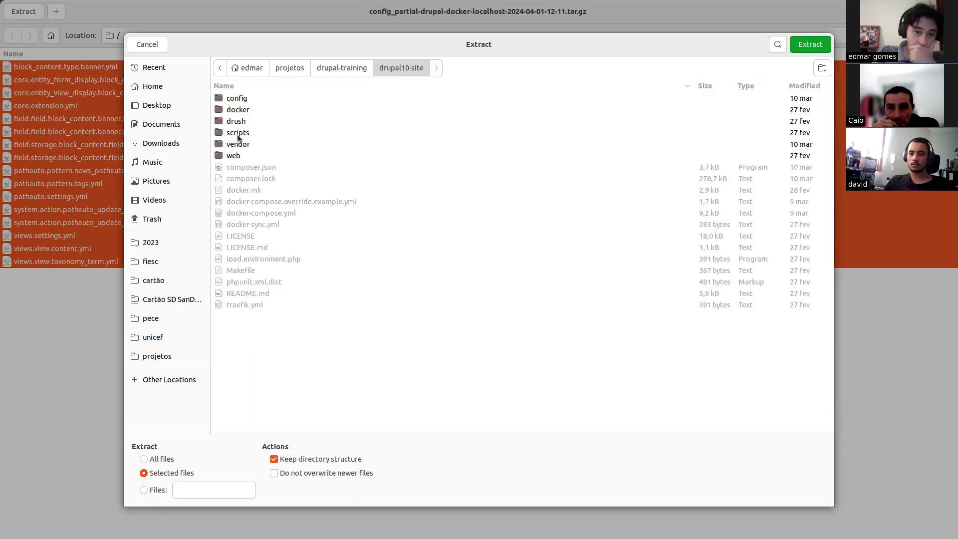
pyautogui.doubleClick(232, 98)
pyautogui.doubleClick(233, 98)
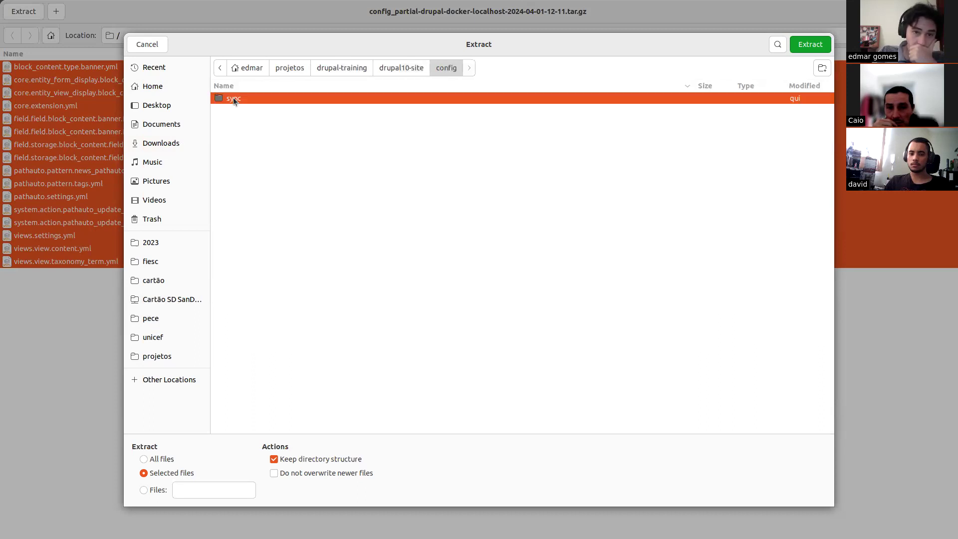
pyautogui.click(808, 44)
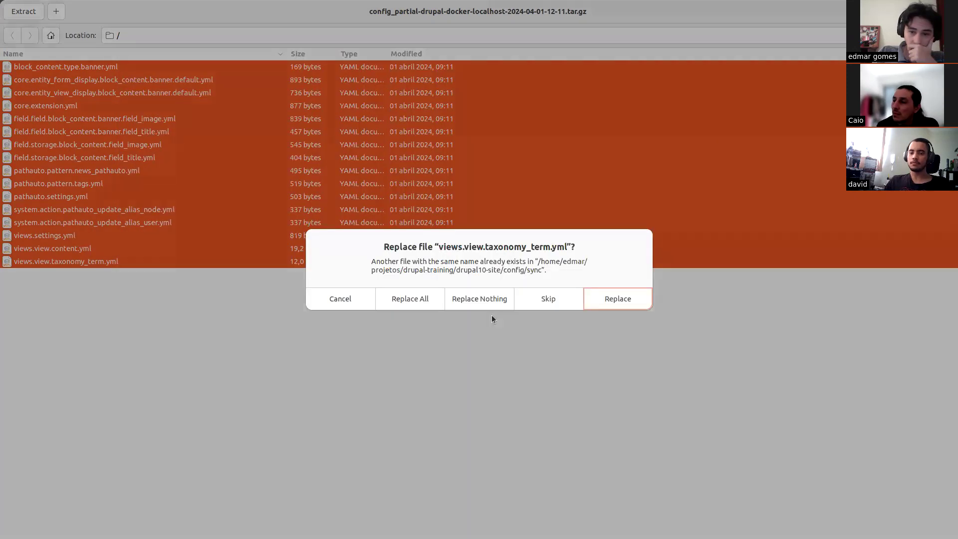
pyautogui.click(425, 296)
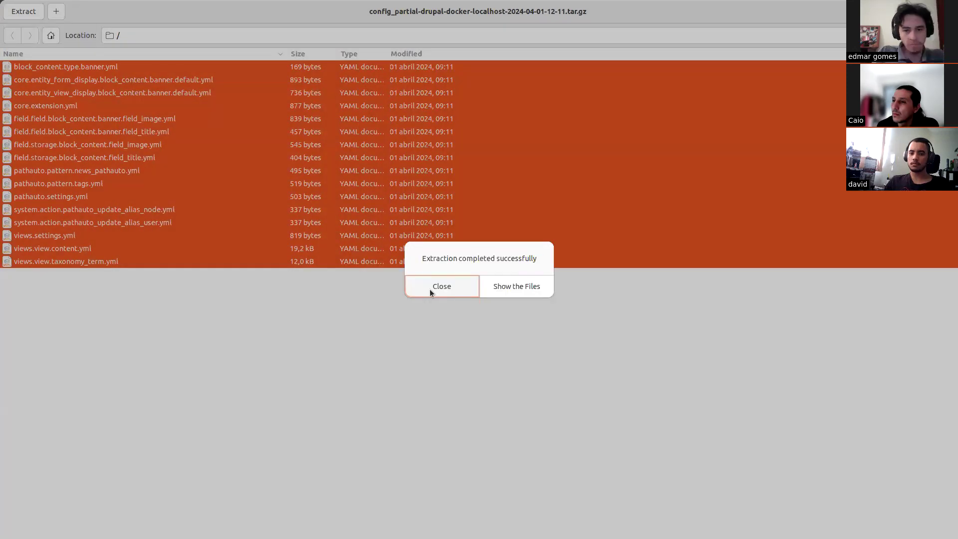
pyautogui.click(442, 286)
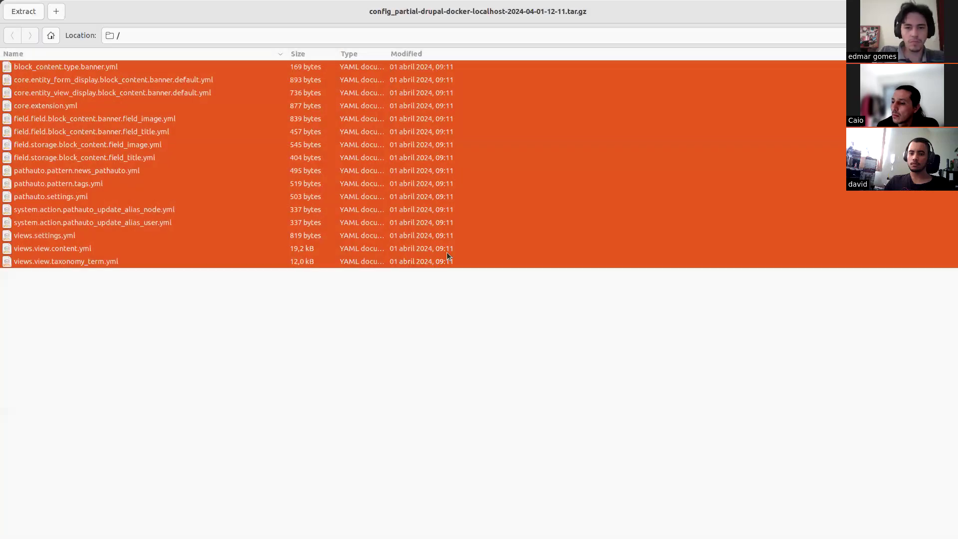
# Step: Switch back to the Drupal site in the browser and open the Block layout page
pyautogui.hotkey('alt', 'Tab')
pyautogui.hotkey('alt', 'Tab')
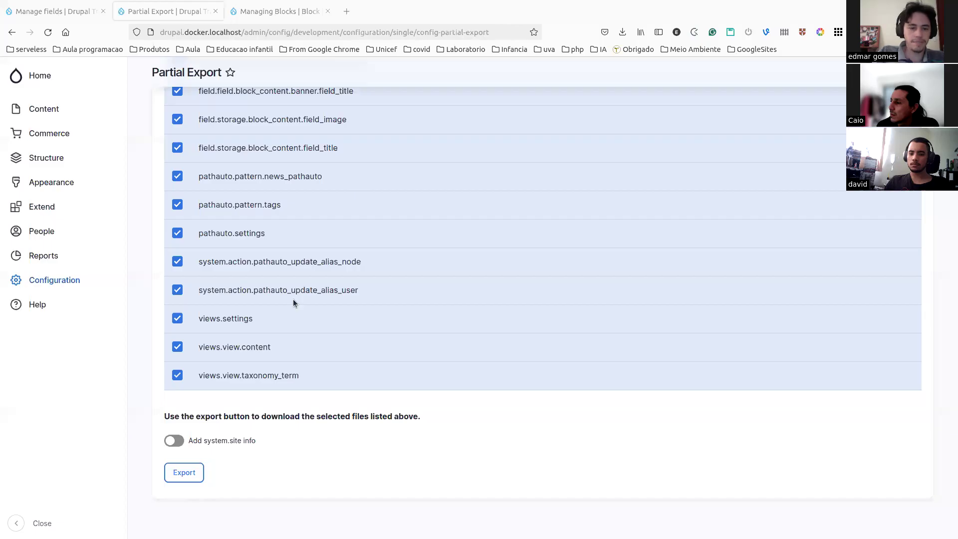
pyautogui.scroll(7, 346, 235)
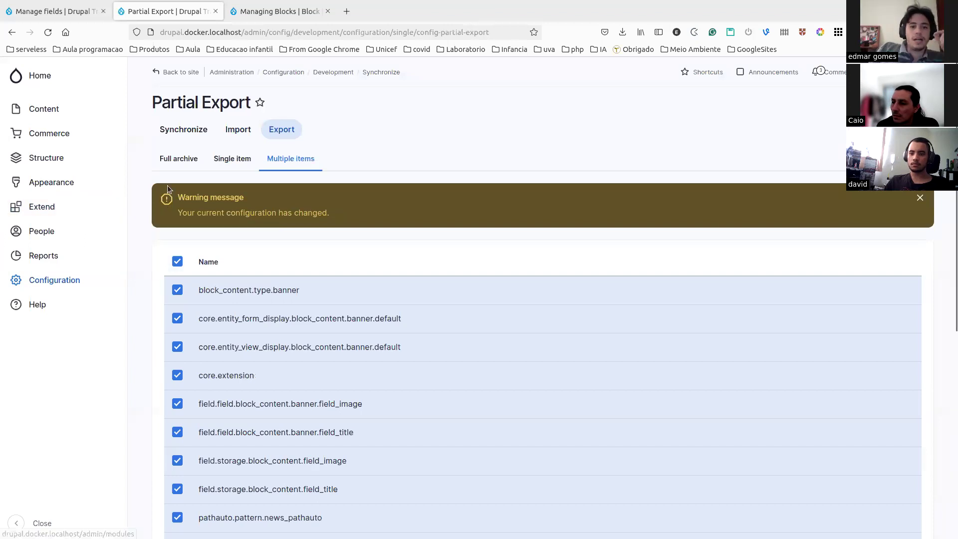
pyautogui.click(61, 157)
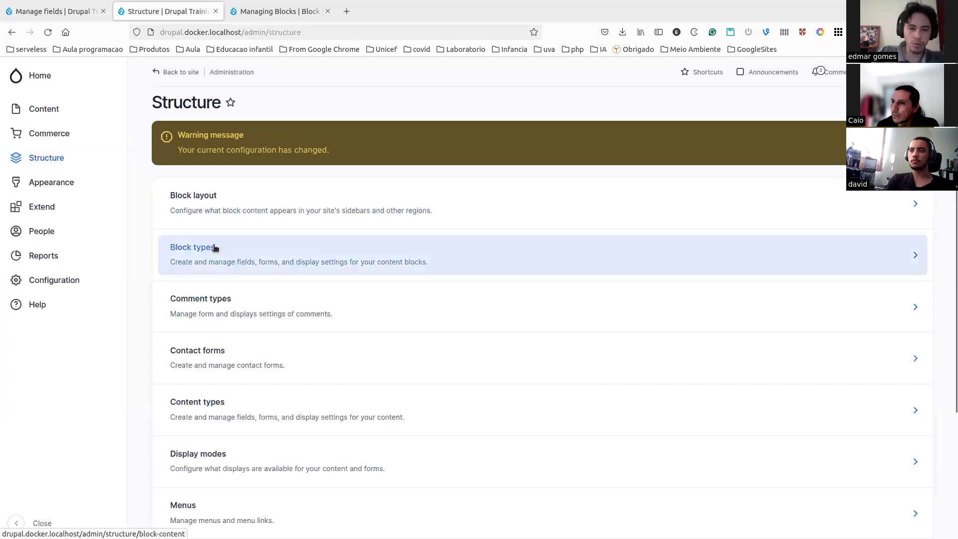
pyautogui.click(223, 206)
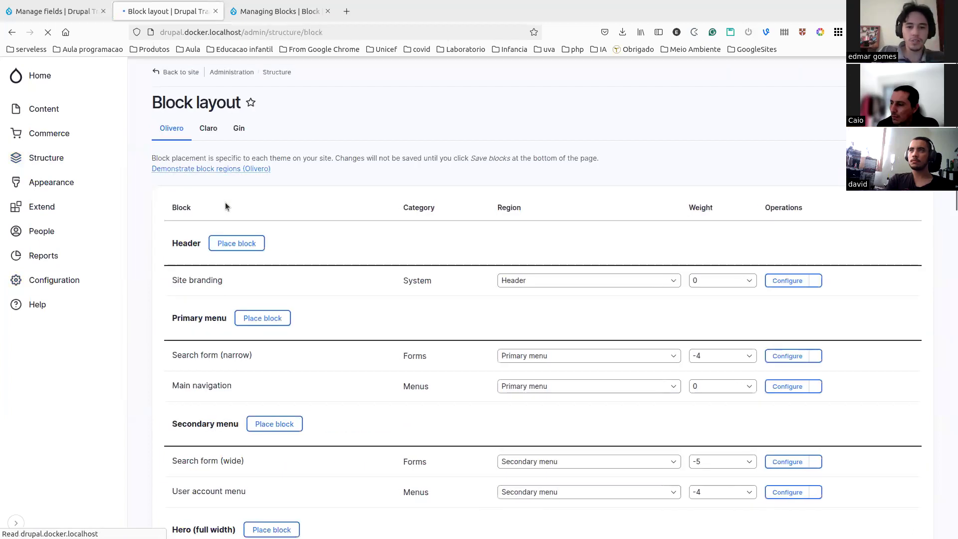
# Step: Examine the regions and placed blocks in the Olivero theme's block layout, from Header down past the Sidebar
pyautogui.scroll(-3, 272, 289)
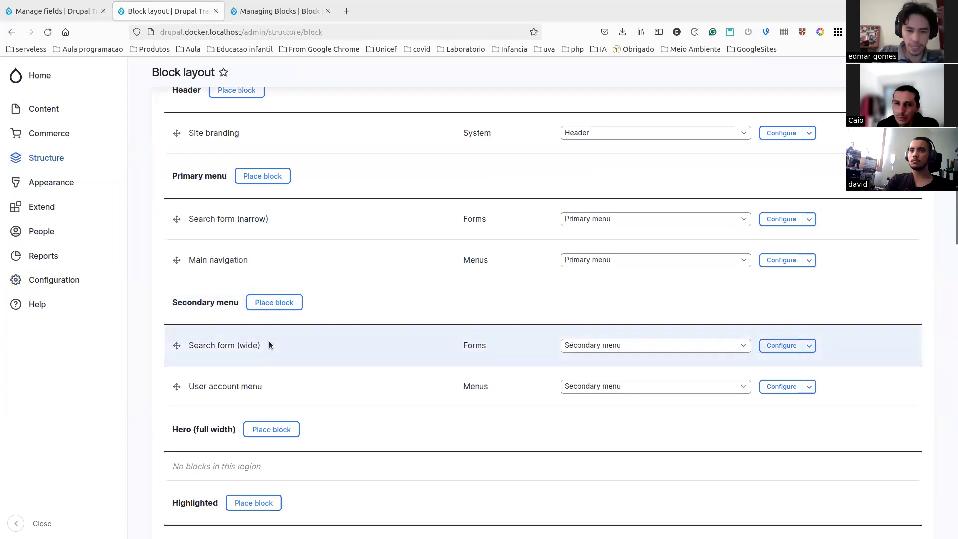
pyautogui.scroll(-2, 272, 342)
pyautogui.scroll(-2, 213, 408)
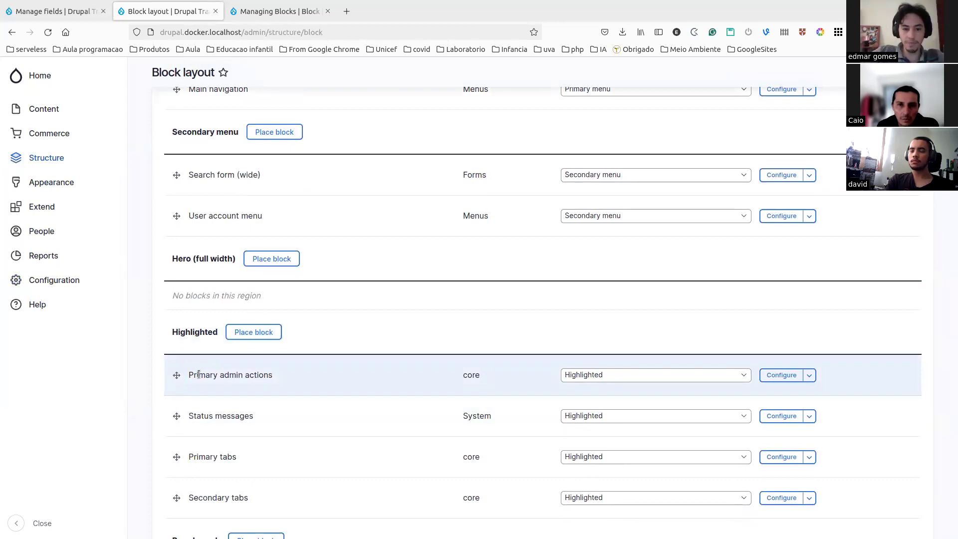
pyautogui.rightClick(200, 376)
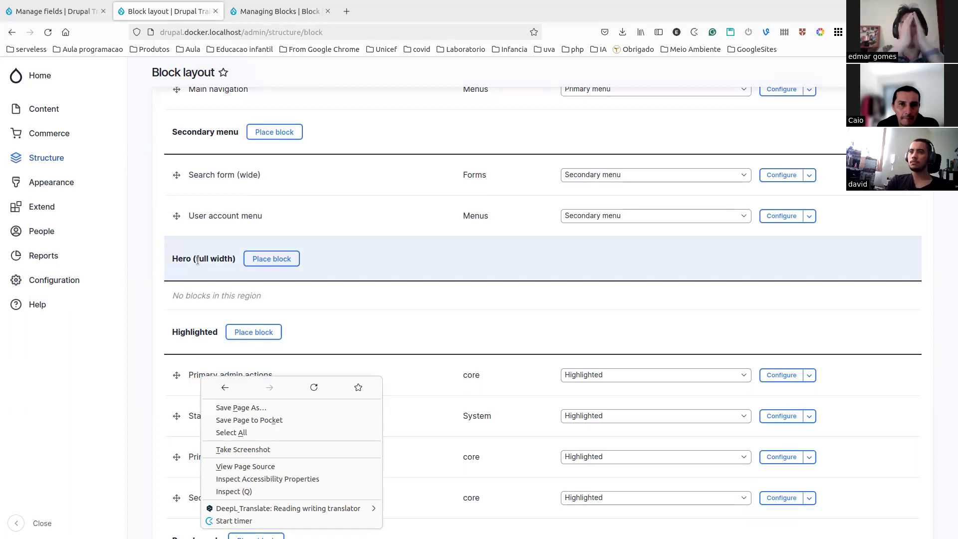
pyautogui.click(234, 261)
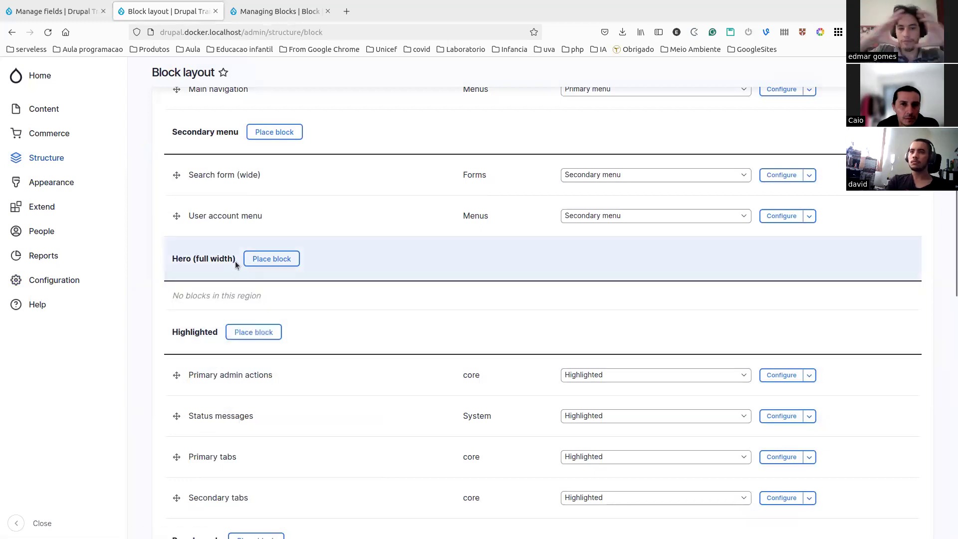
pyautogui.scroll(-3, 244, 439)
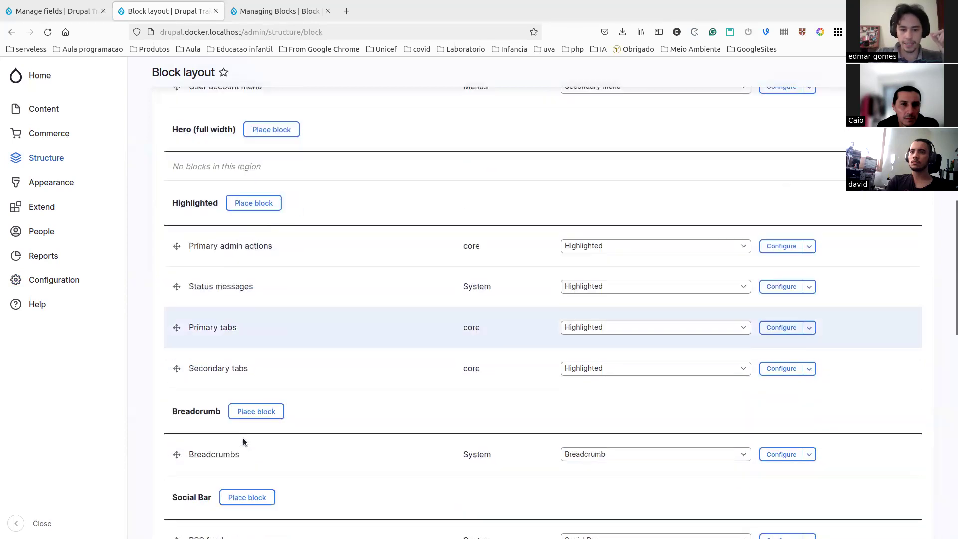
pyautogui.scroll(-1, 243, 439)
pyautogui.scroll(-3, 233, 411)
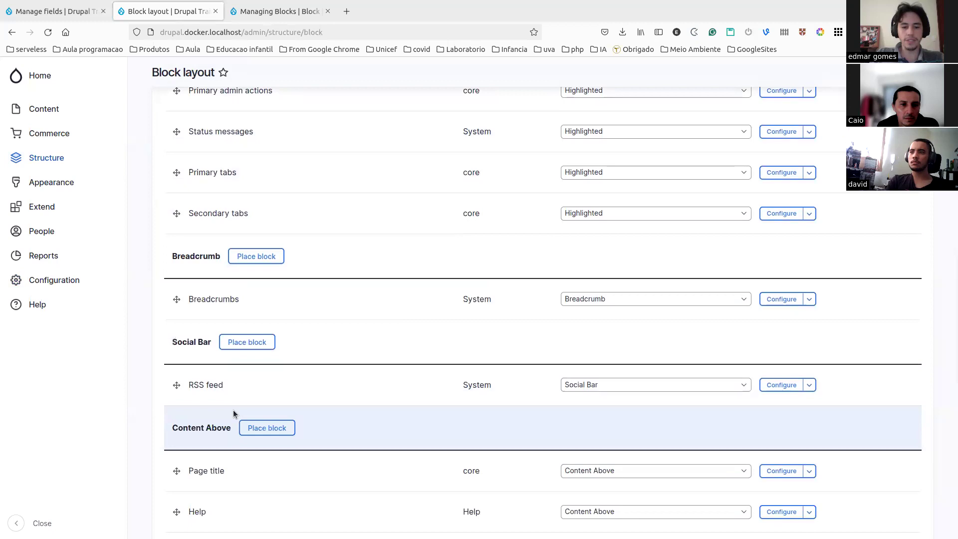
pyautogui.scroll(-5, 233, 414)
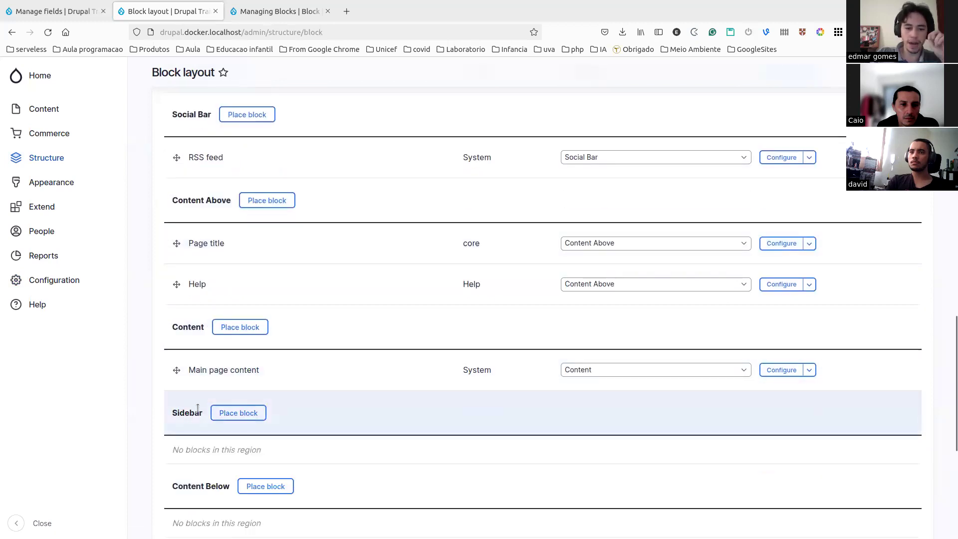
pyautogui.scroll(1, 209, 397)
pyautogui.scroll(-5, 214, 396)
pyautogui.scroll(7, 225, 391)
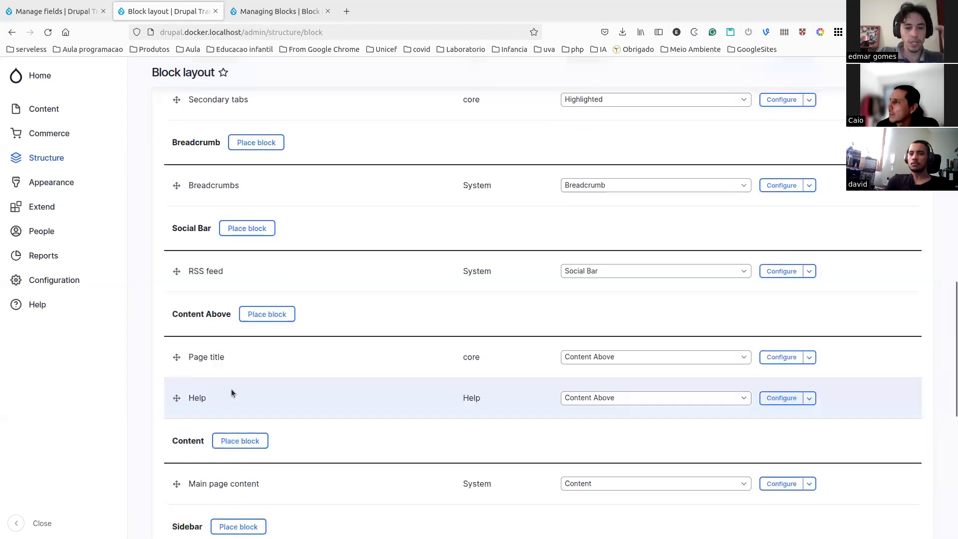
pyautogui.scroll(5, 235, 381)
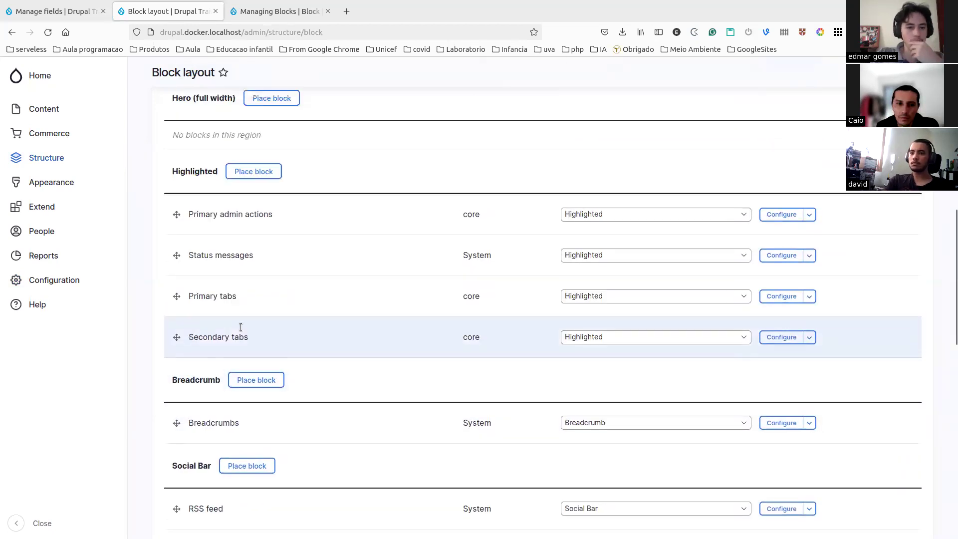
pyautogui.scroll(2, 241, 327)
pyautogui.scroll(5, 135, 259)
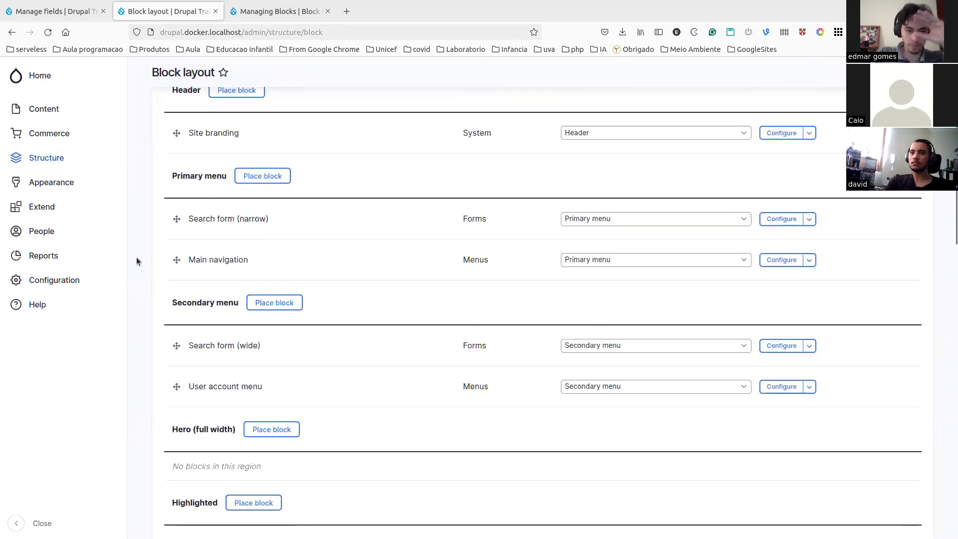
# Step: Open block placement for the Hero (full width) region, search the available blocks for "Banner" and clear the filter
pyautogui.click(274, 431)
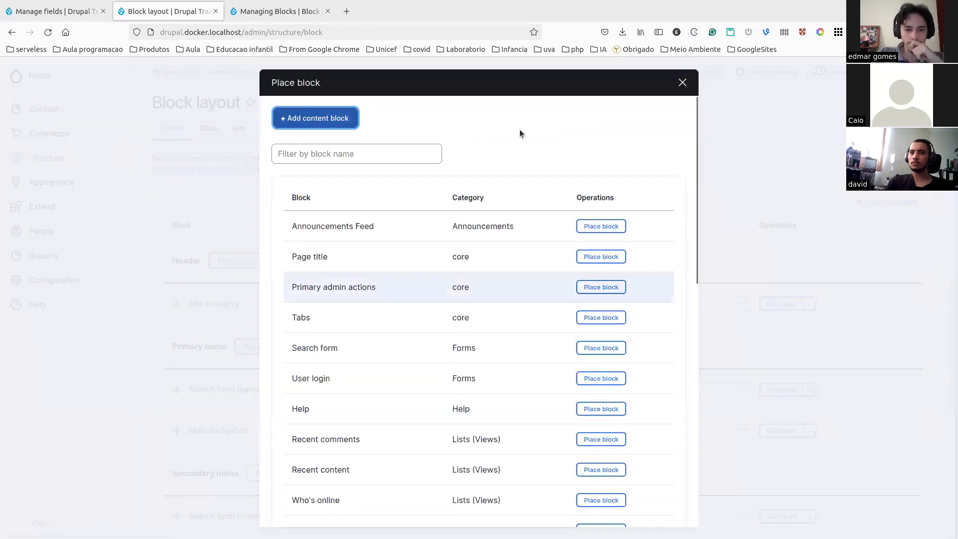
pyautogui.click(331, 155)
pyautogui.write('Banne')
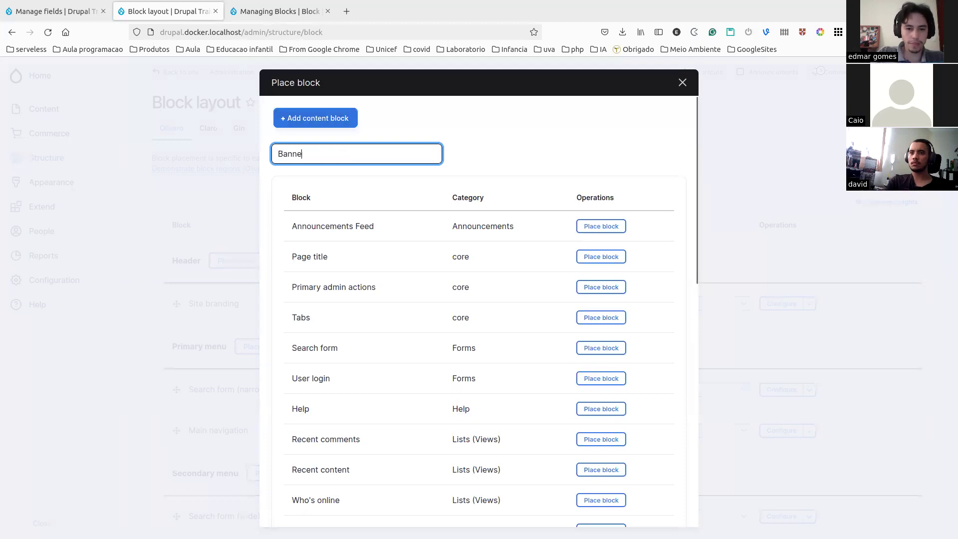
pyautogui.write('r')
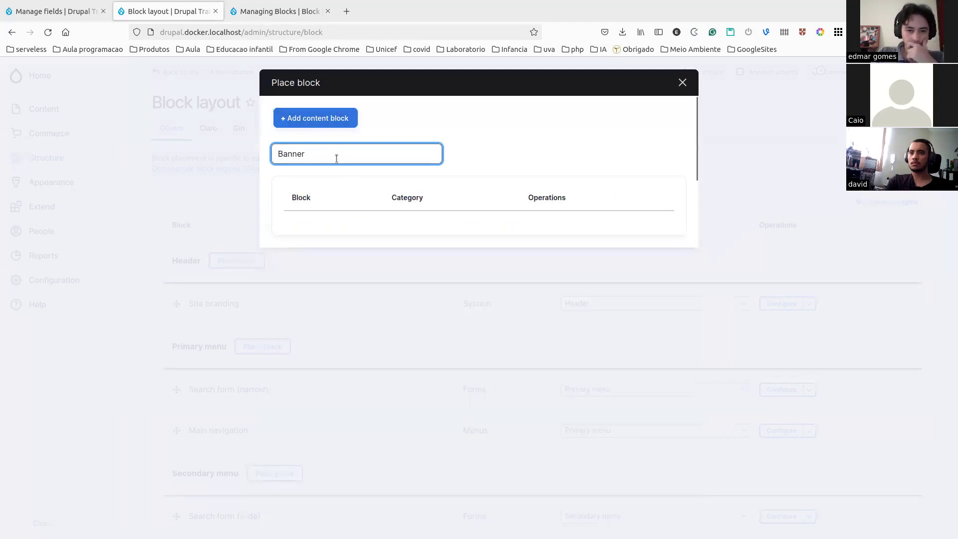
pyautogui.moveTo(328, 154); pyautogui.dragTo(267, 139)
pyautogui.press('BackSpace')
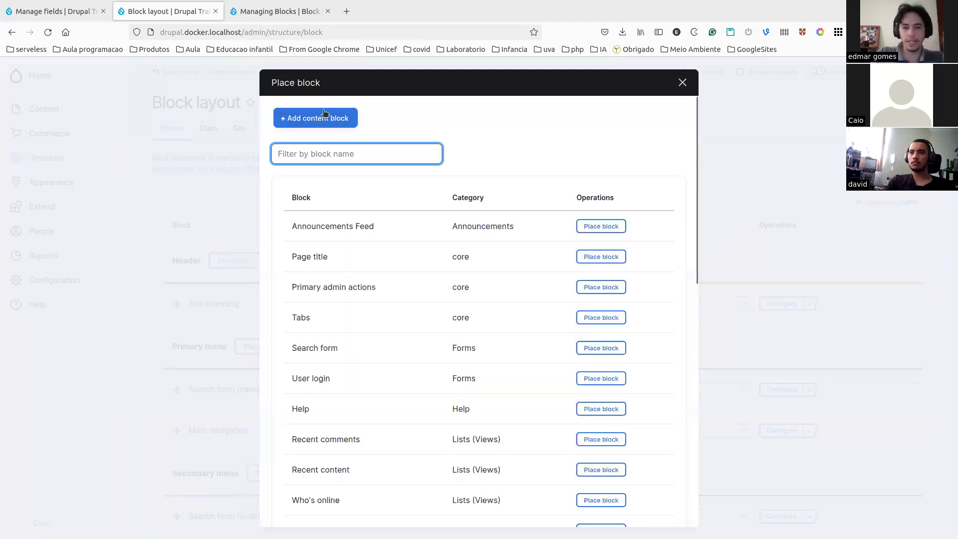
# Step: Start a new content block of type Banner and set its block description to "Home: Banner Hero"
pyautogui.click(324, 114)
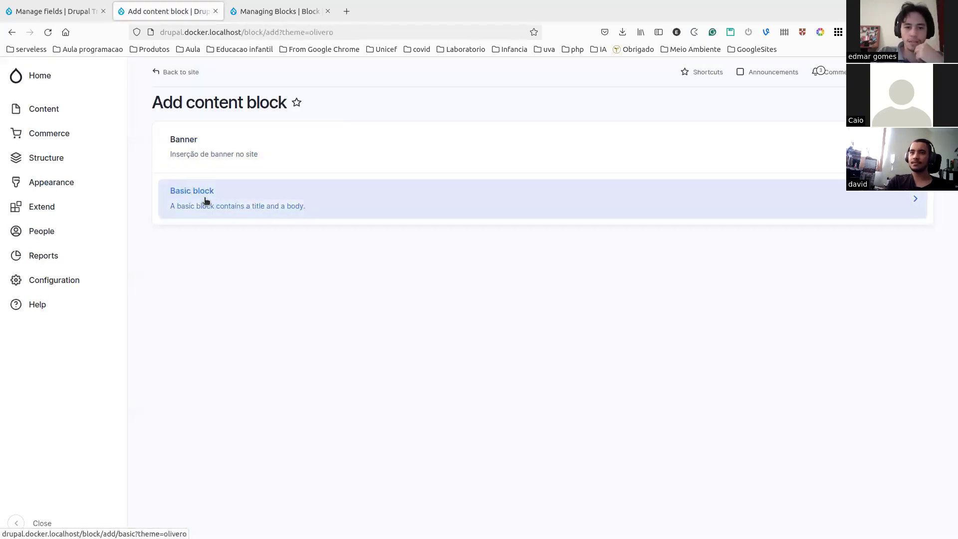
pyautogui.click(186, 140)
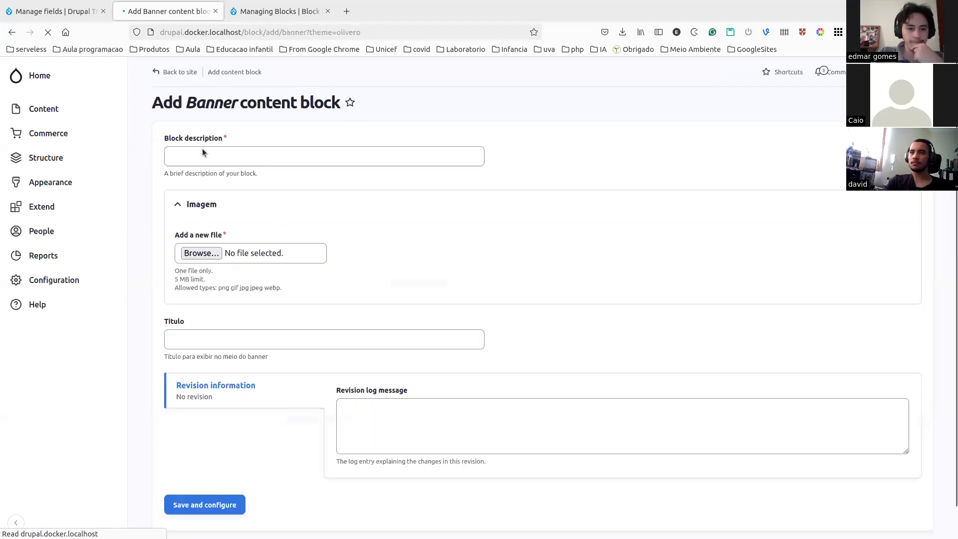
pyautogui.click(213, 154)
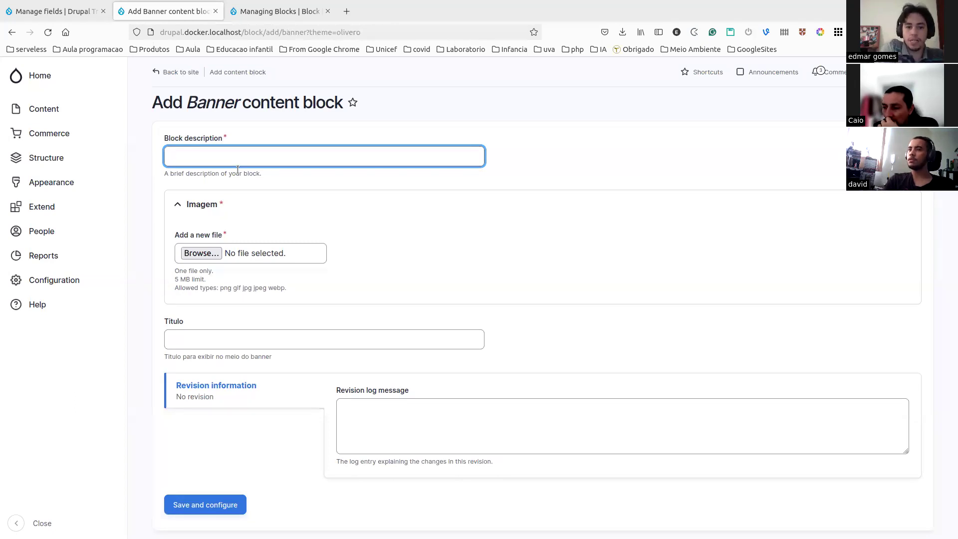
pyautogui.write('Banner Home')
pyautogui.hotkey('ctrl', 'a')
pyautogui.write('Home')
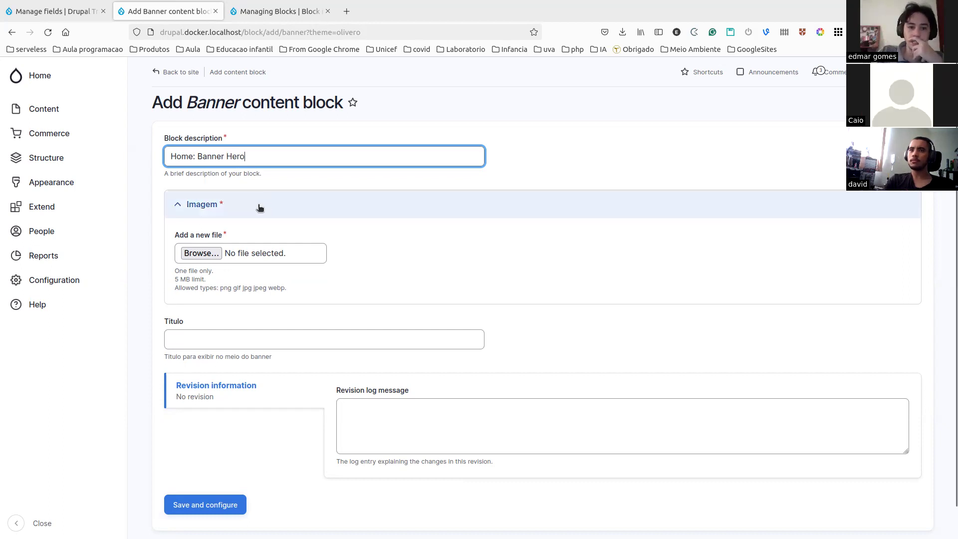
# Step: Upload banner-observatorios.png as the banner's image and set its alternative text to "Amazonia"
pyautogui.click(210, 255)
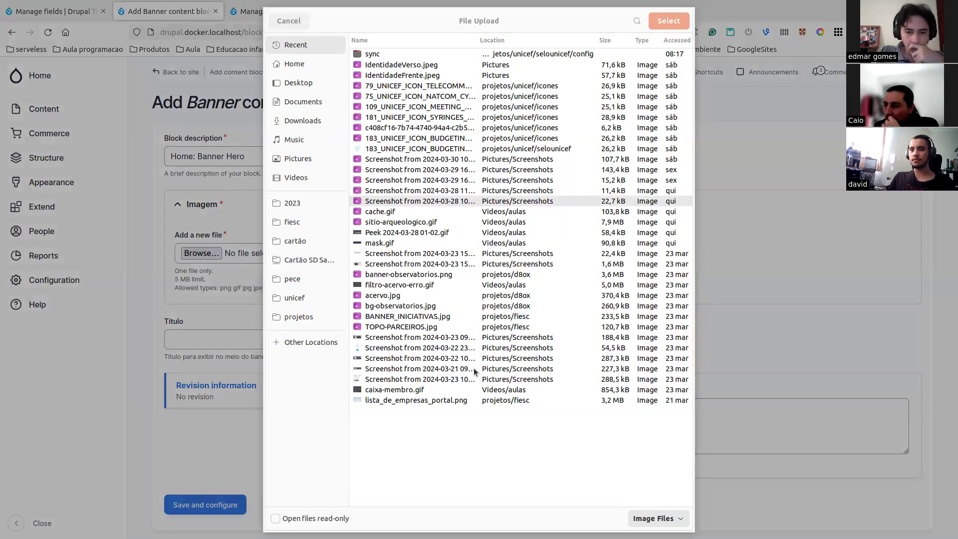
pyautogui.click(415, 275)
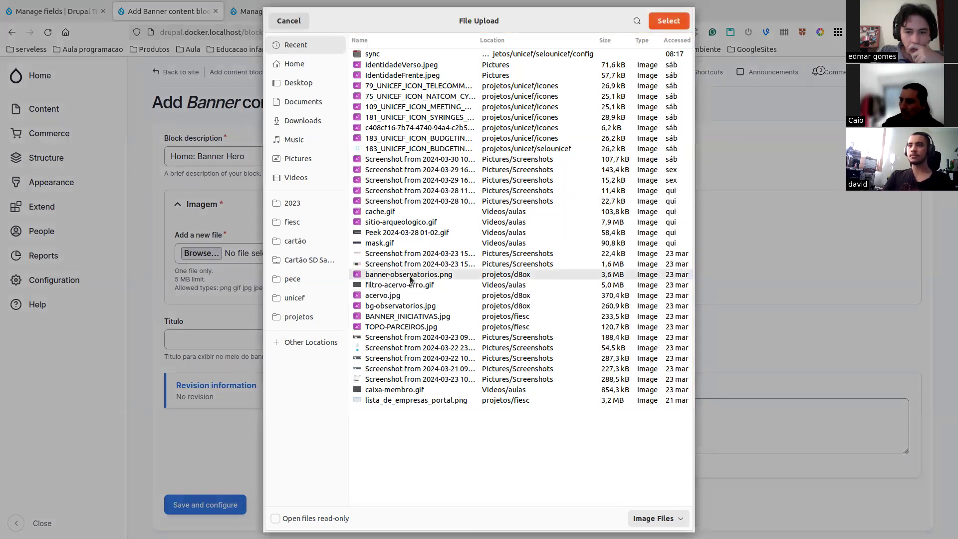
pyautogui.doubleClick(409, 277)
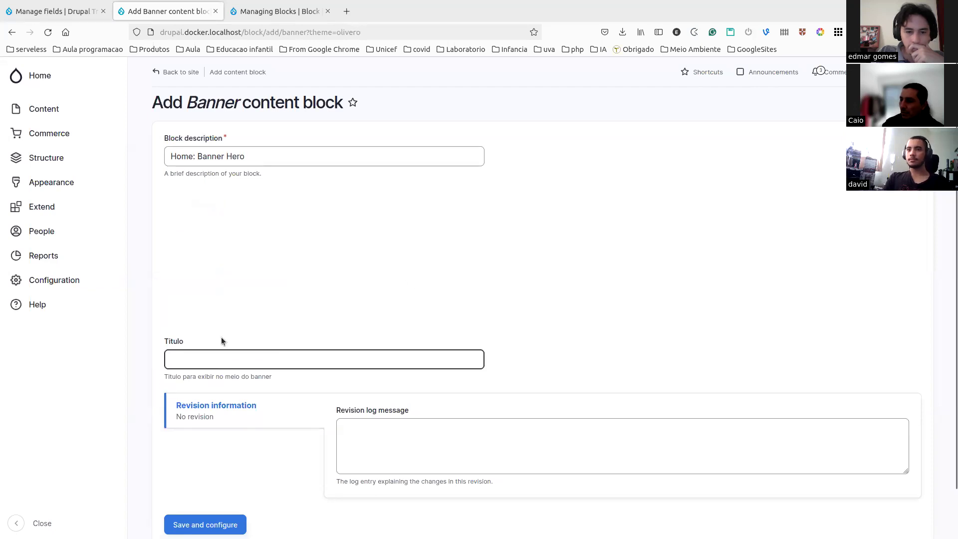
pyautogui.click(280, 285)
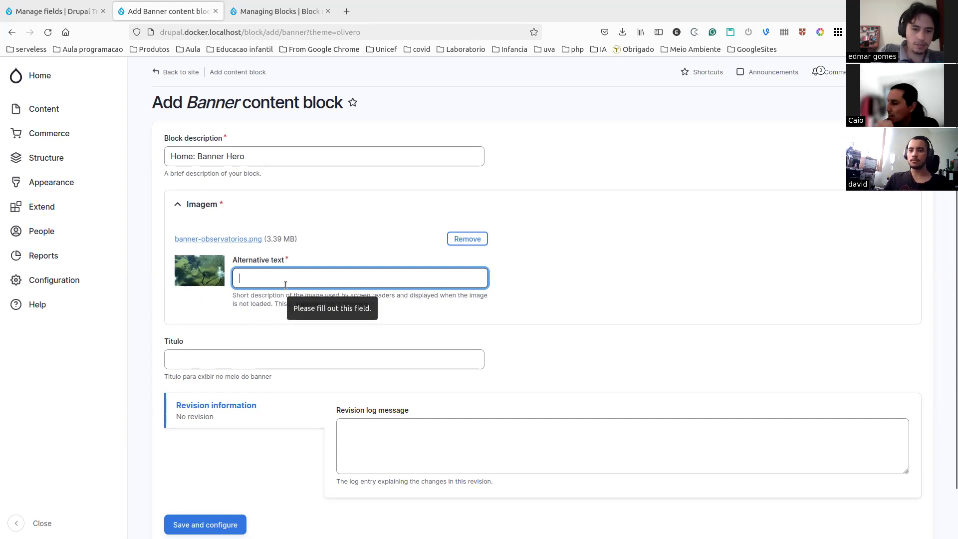
pyautogui.write('M')
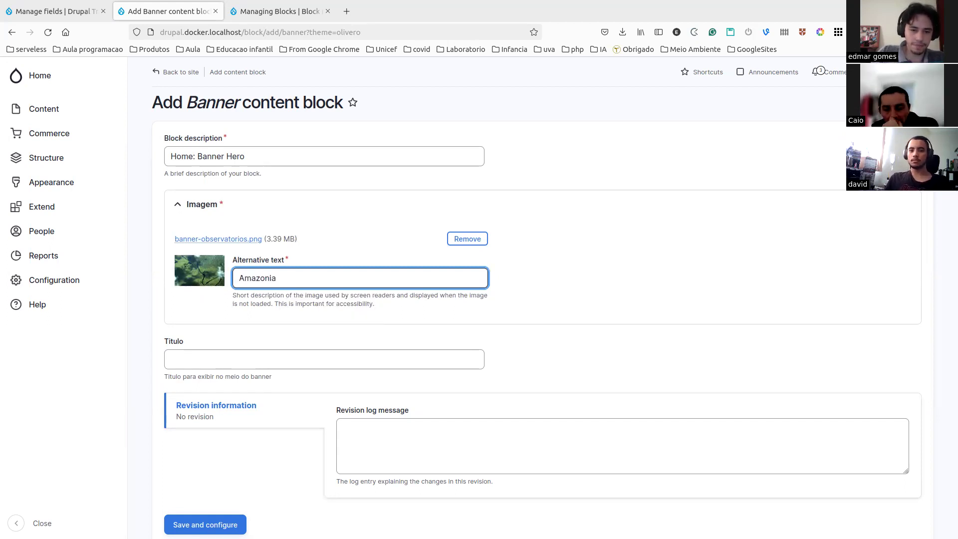
# Step: Set the banner's Titulo to "Teste Banner" and save the content block to continue to its placement configuration
pyautogui.scroll(-1, 280, 342)
pyautogui.click(207, 308)
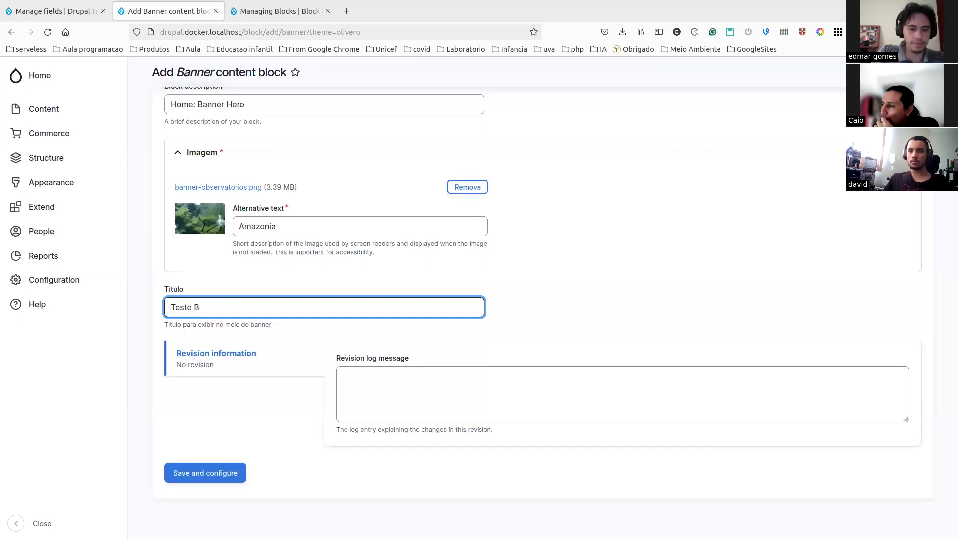
pyautogui.click(391, 400)
pyautogui.scroll(1, 309, 387)
pyautogui.scroll(-1, 309, 388)
pyautogui.click(205, 473)
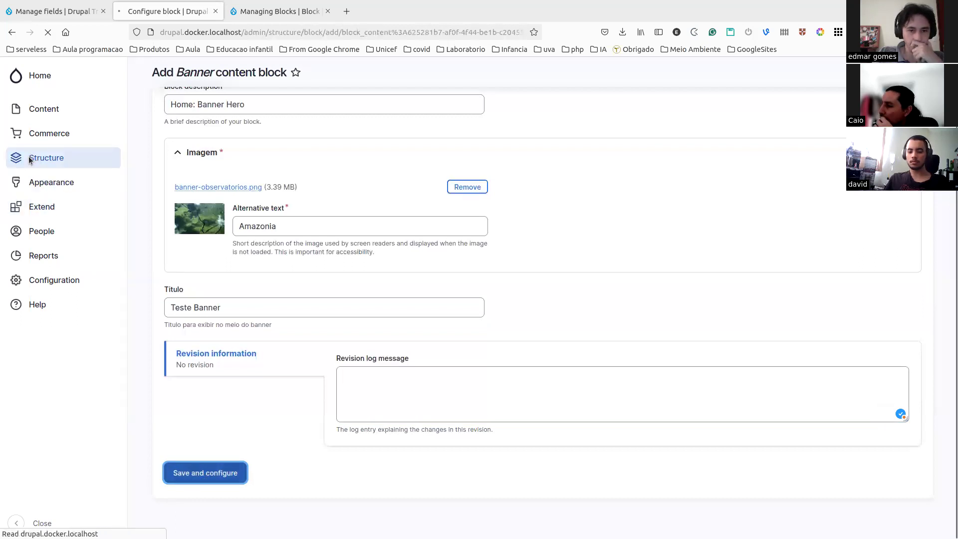
# Step: Restrict the block's visibility to the <front> page and assign it to the Hero (full width) region
pyautogui.scroll(-3, 349, 240)
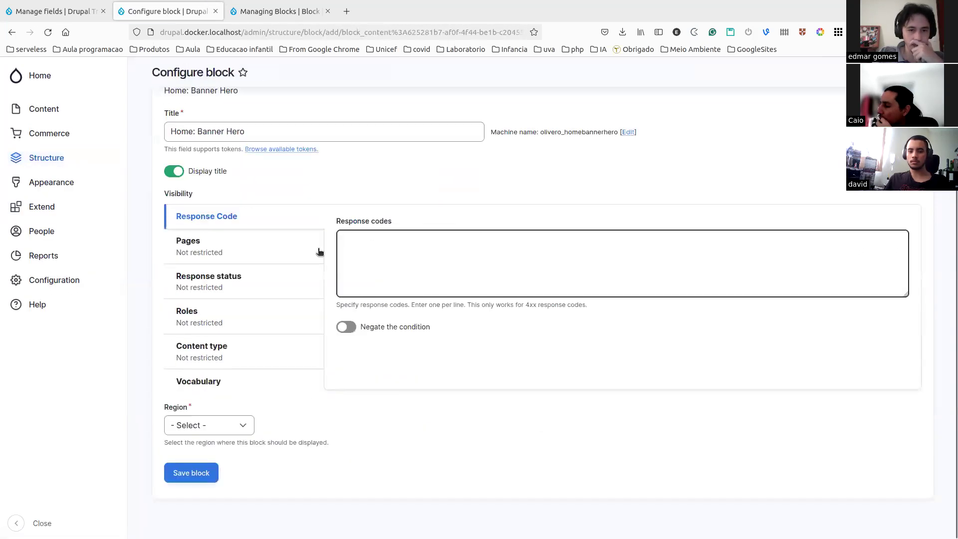
pyautogui.click(213, 248)
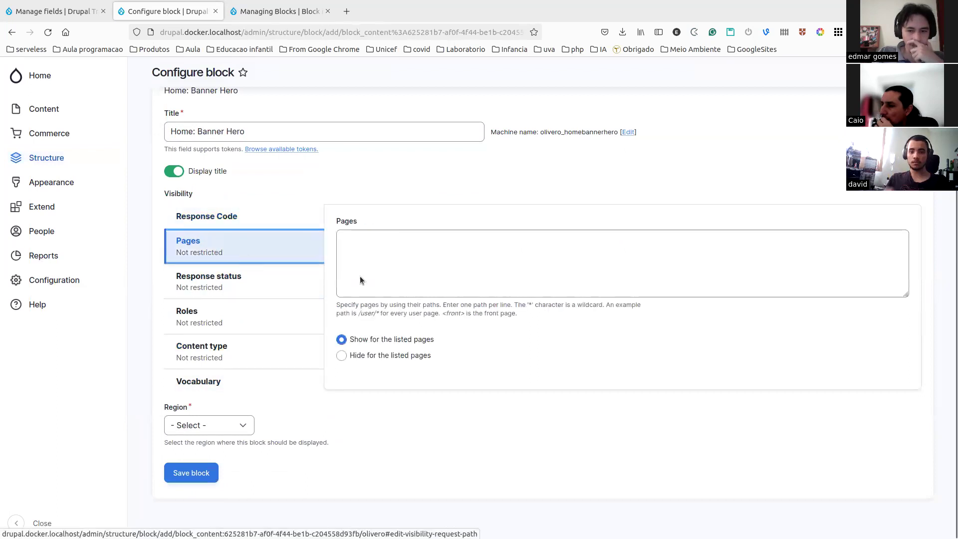
pyautogui.click(503, 262)
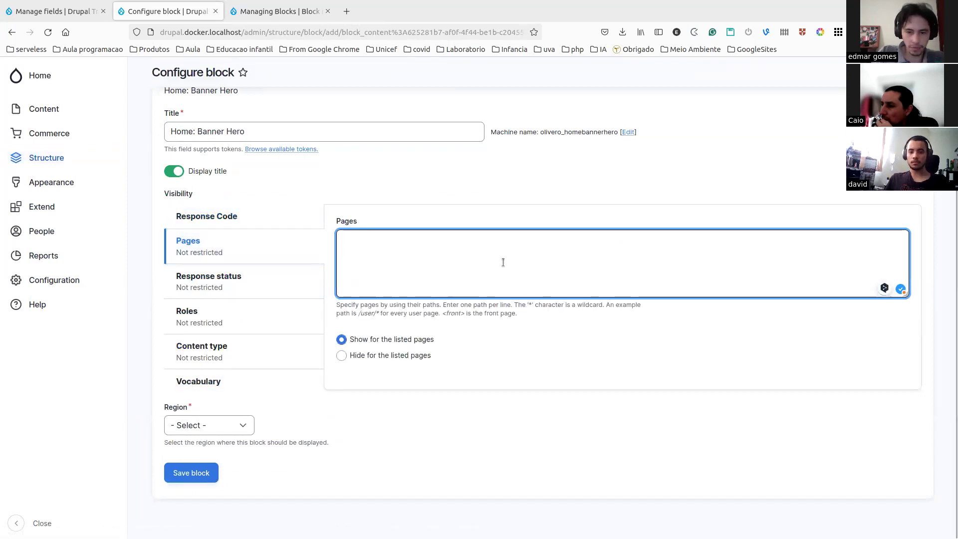
pyautogui.write('<front>')
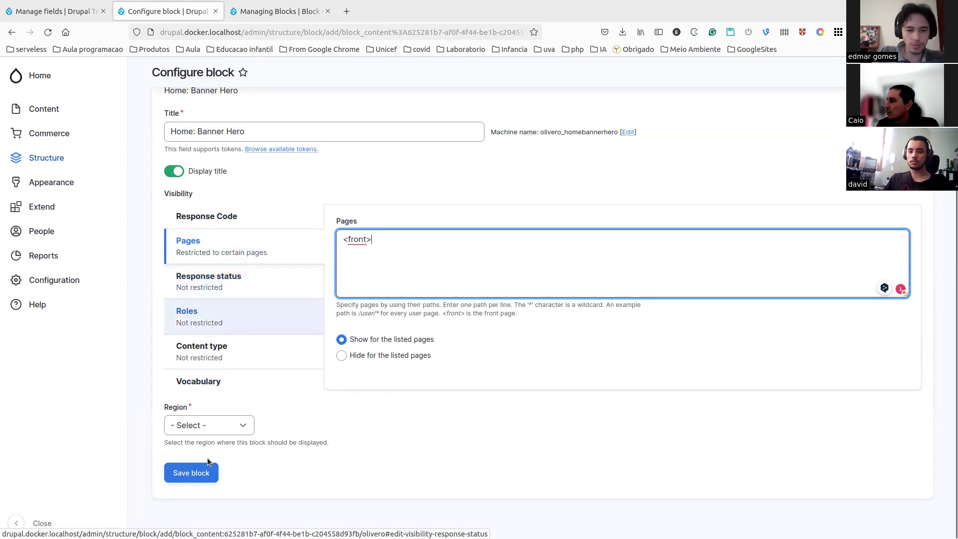
pyautogui.click(193, 426)
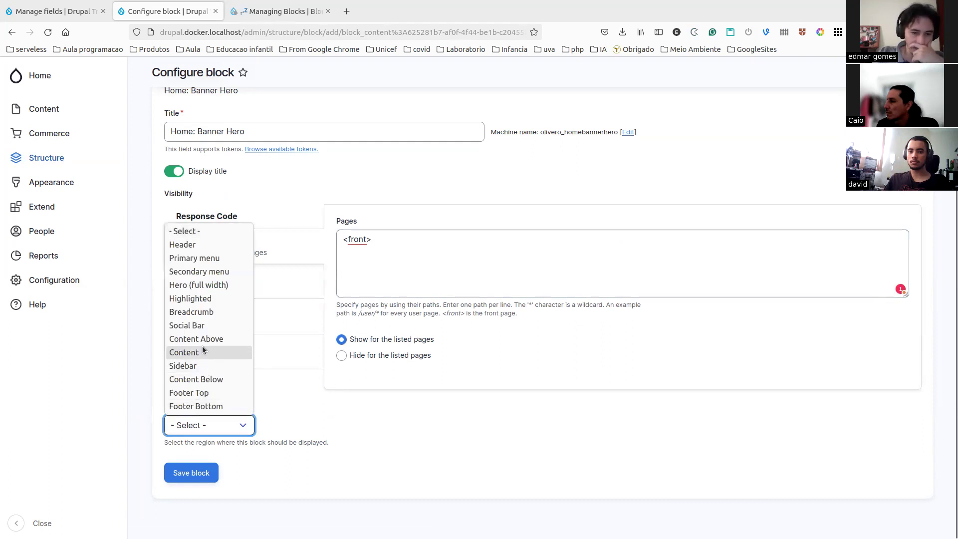
pyautogui.press('Escape')
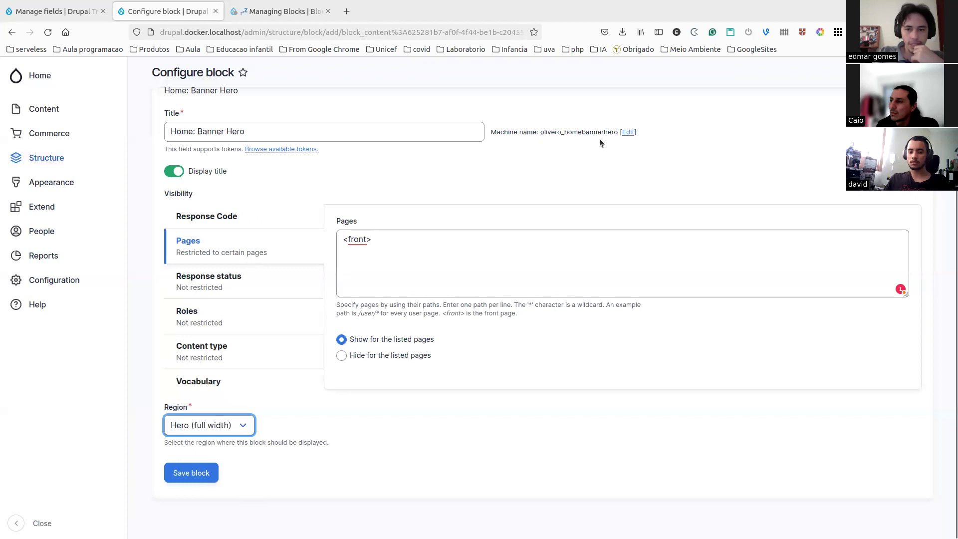
# Step: Set the block's machine-readable name to olivero_home_banner_hero and save the block
pyautogui.click(628, 132)
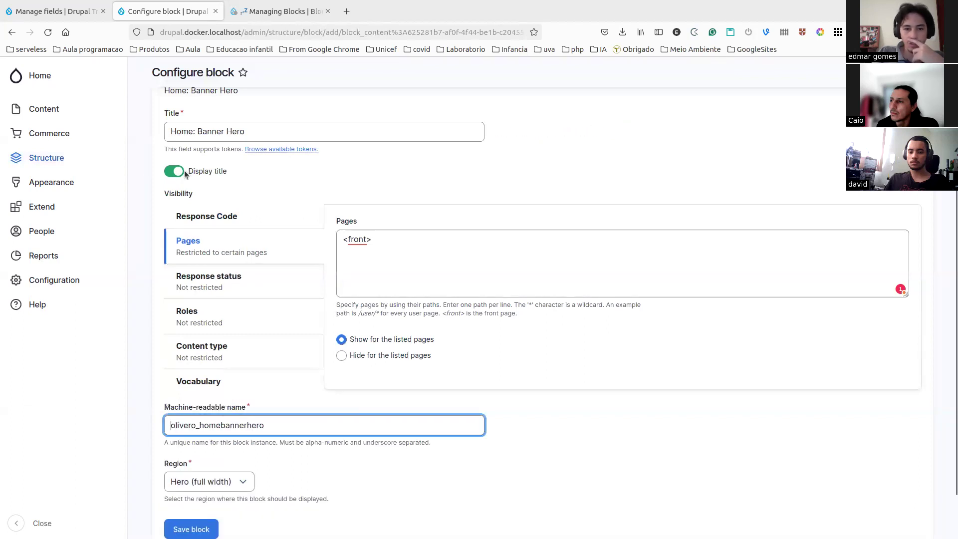
pyautogui.moveTo(196, 134); pyautogui.dragTo(255, 132)
pyautogui.moveTo(184, 425); pyautogui.dragTo(298, 437)
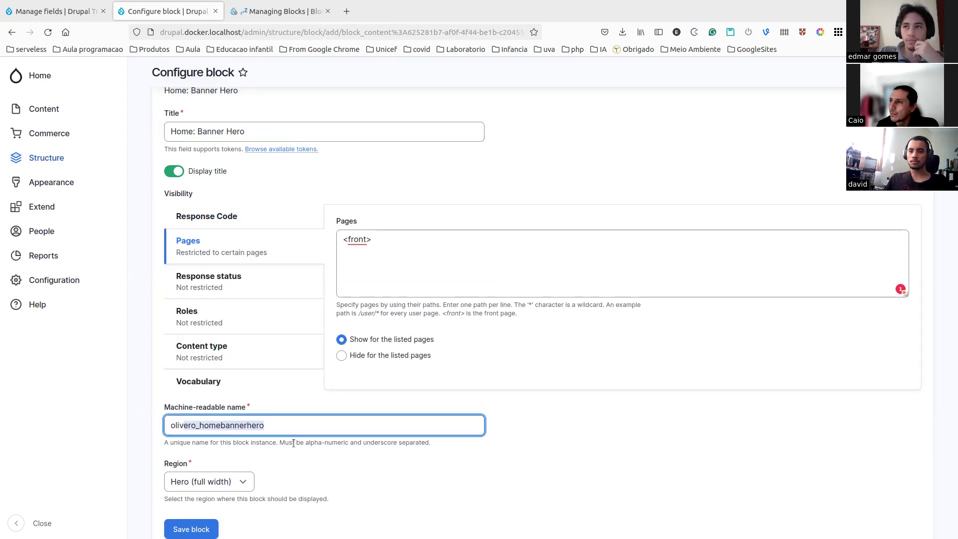
pyautogui.click(209, 432)
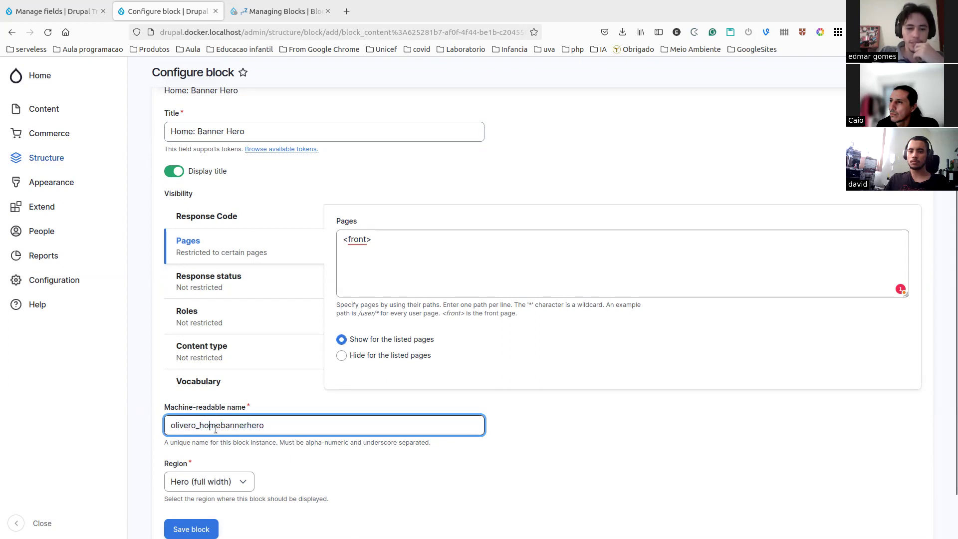
pyautogui.click(223, 425)
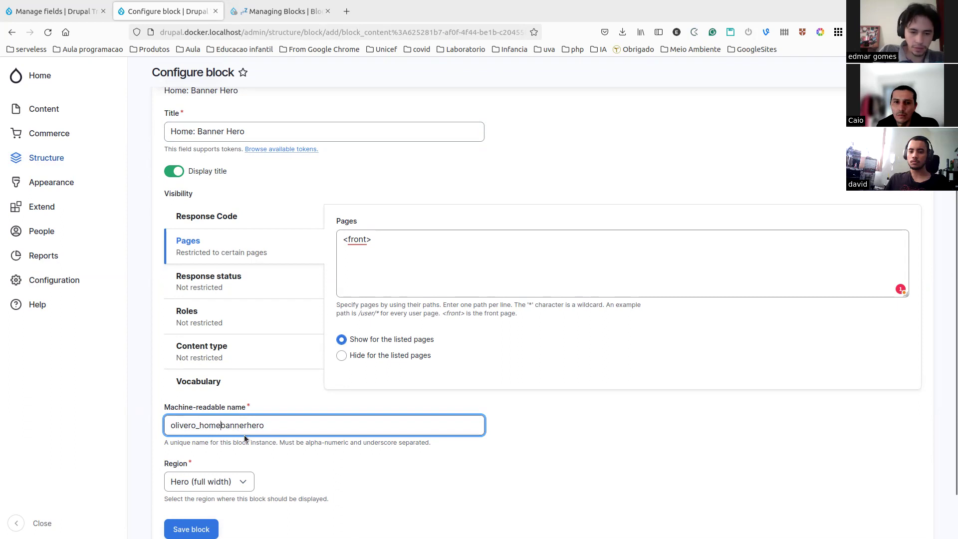
pyautogui.write('_')
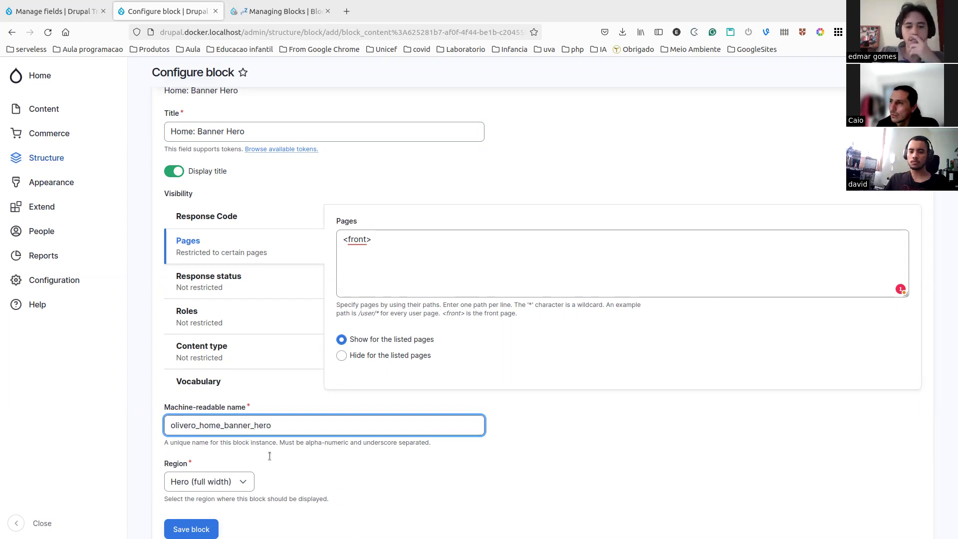
pyautogui.click(566, 407)
pyautogui.scroll(-2, 562, 409)
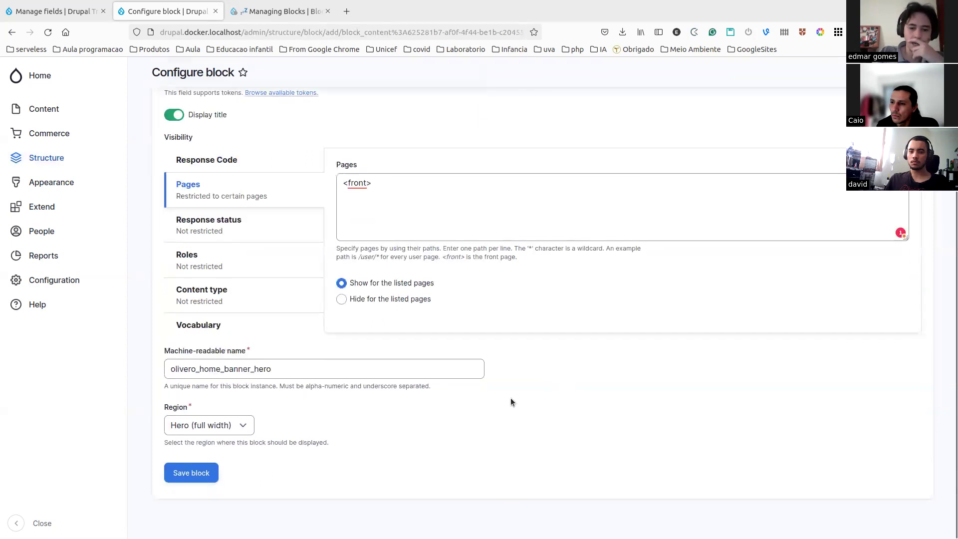
pyautogui.click(192, 477)
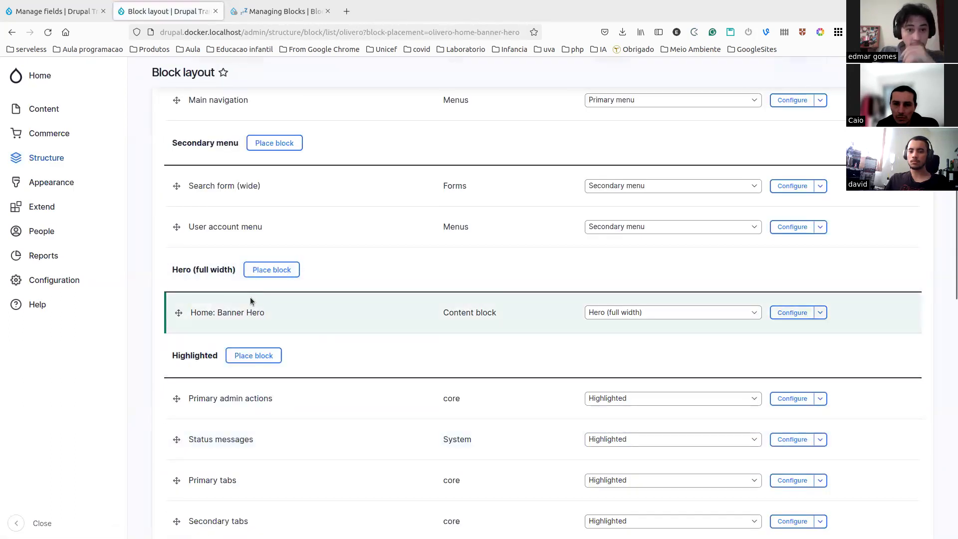
# Step: Open the site's home page in a new tab and examine how the banner's image, title and field labels are rendered
pyautogui.click(29, 75)
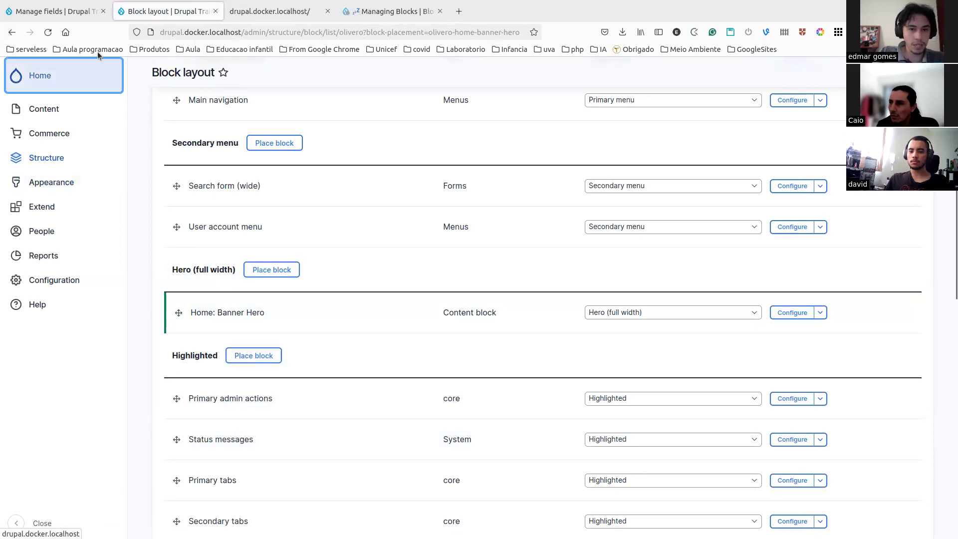
pyautogui.click(253, 15)
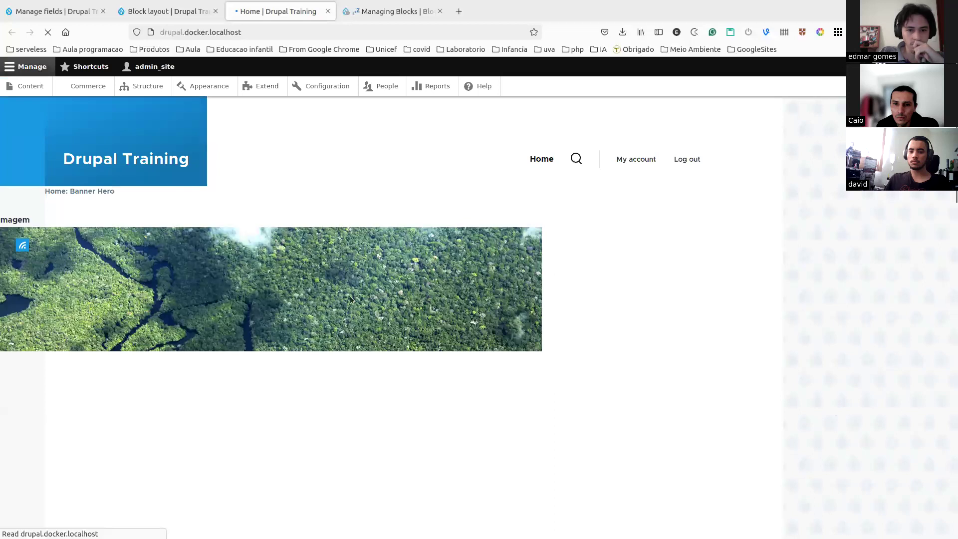
pyautogui.scroll(-5, 325, 271)
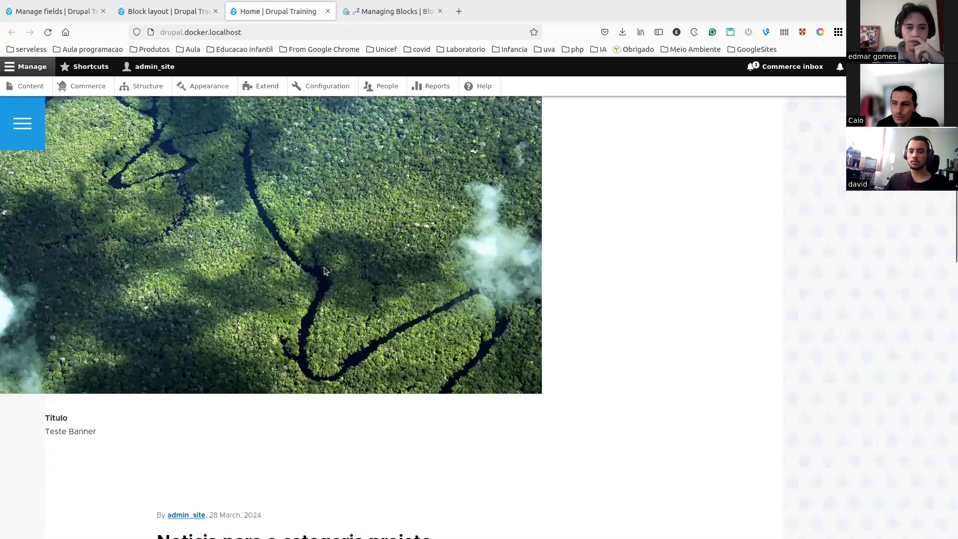
pyautogui.scroll(5, 329, 270)
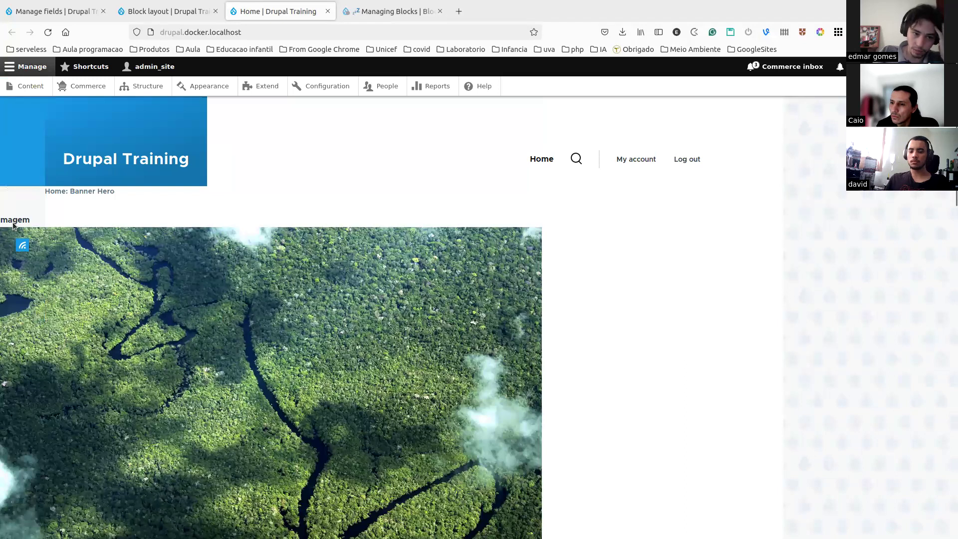
pyautogui.scroll(-5, 112, 199)
pyautogui.scroll(-2, 157, 214)
pyautogui.scroll(3, 181, 244)
pyautogui.scroll(3, 240, 381)
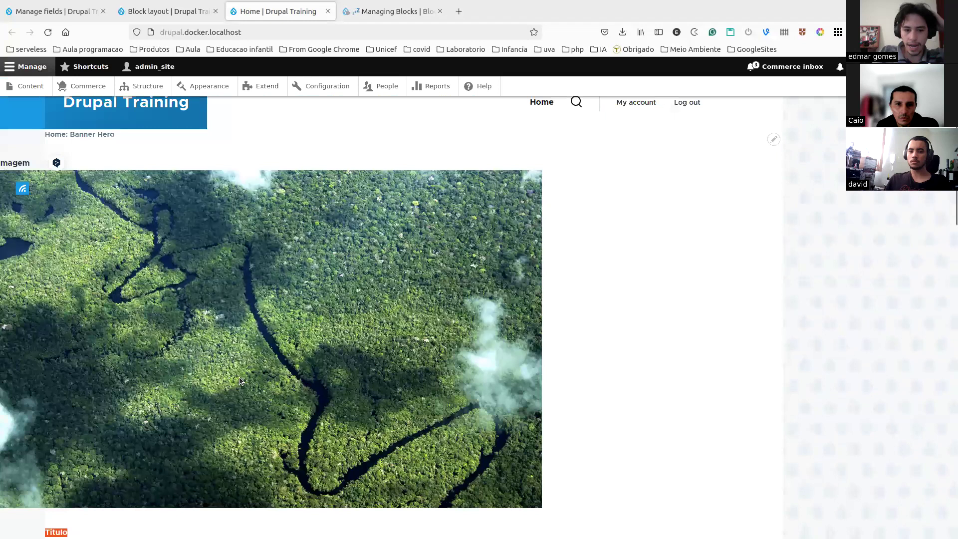
pyautogui.scroll(-3, 65, 434)
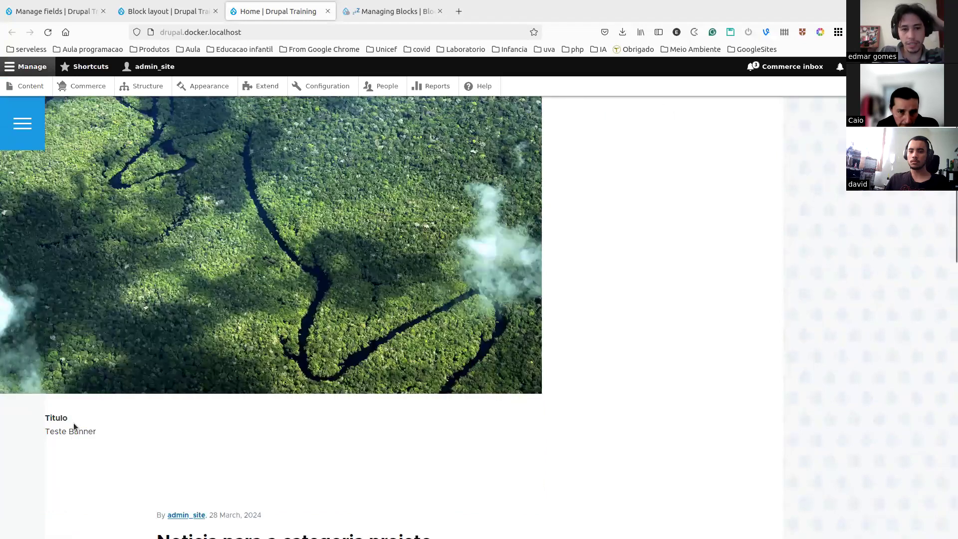
# Step: Open the display settings of the Banner block type and set the Imagem field's label to Hidden
pyautogui.click(164, 11)
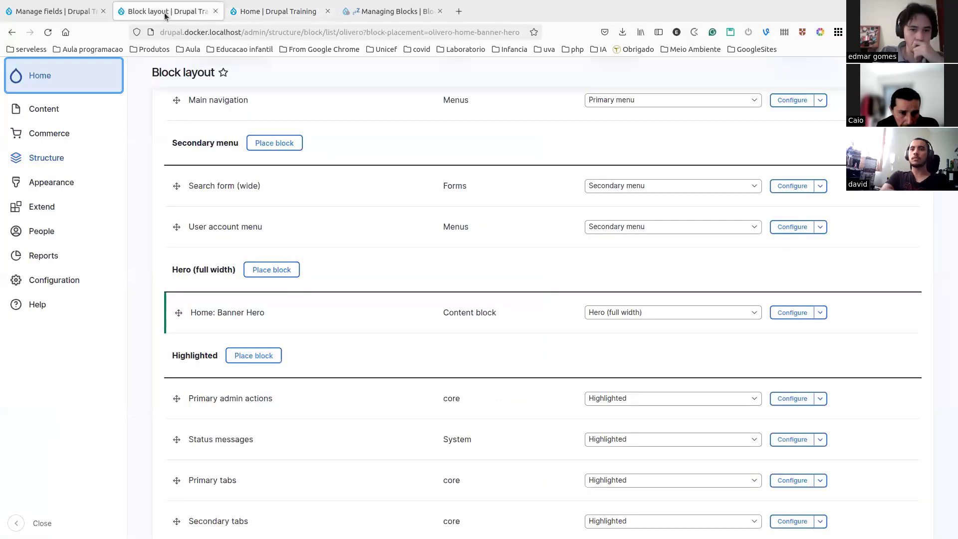
pyautogui.click(76, 6)
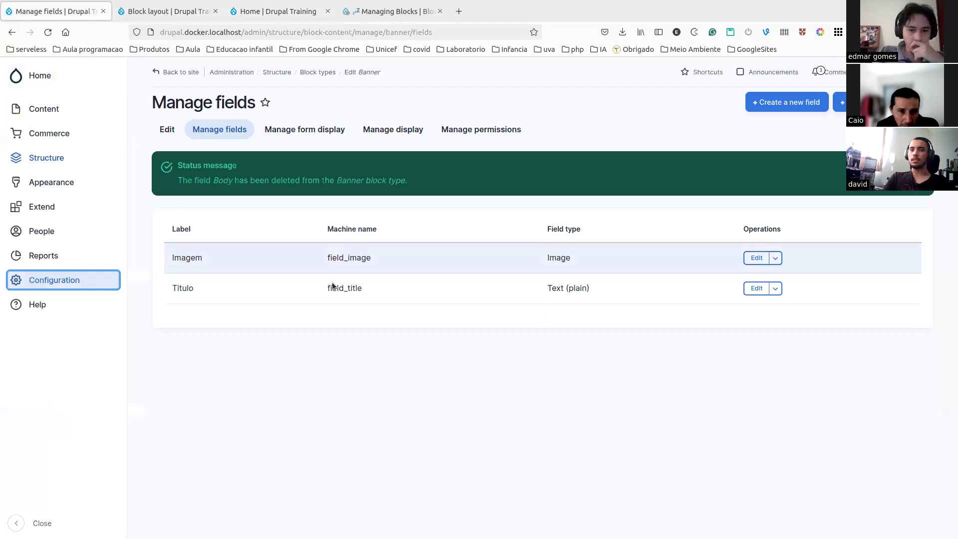
pyautogui.click(390, 131)
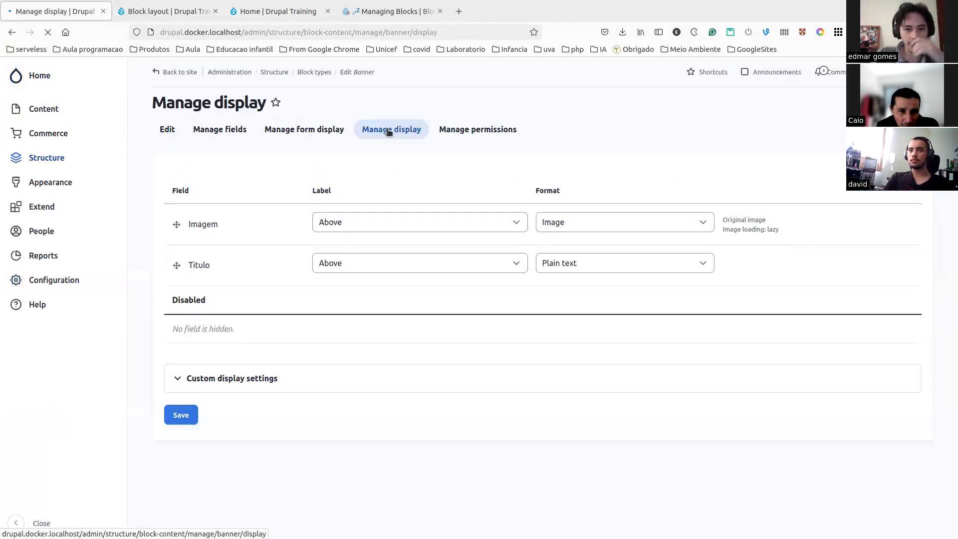
pyautogui.click(351, 225)
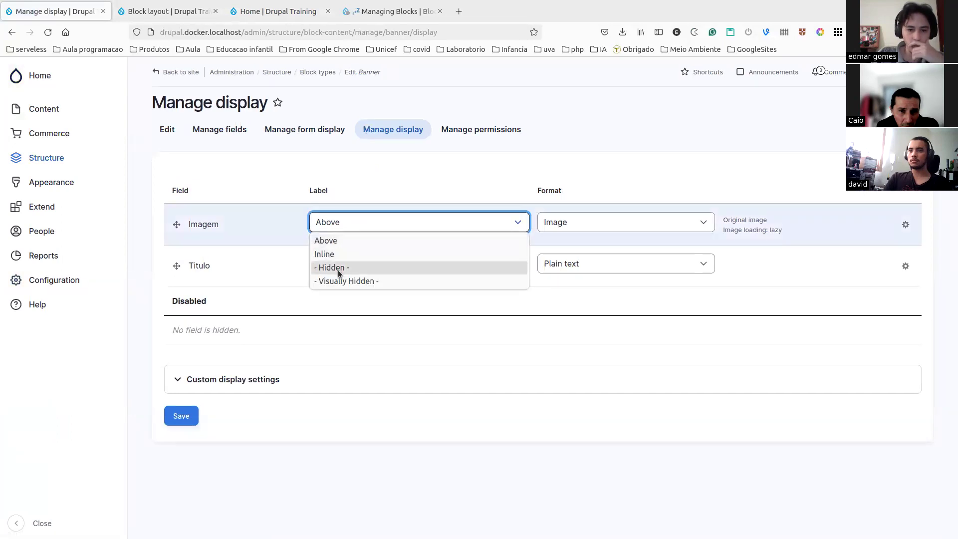
pyautogui.click(337, 269)
pyautogui.click(342, 268)
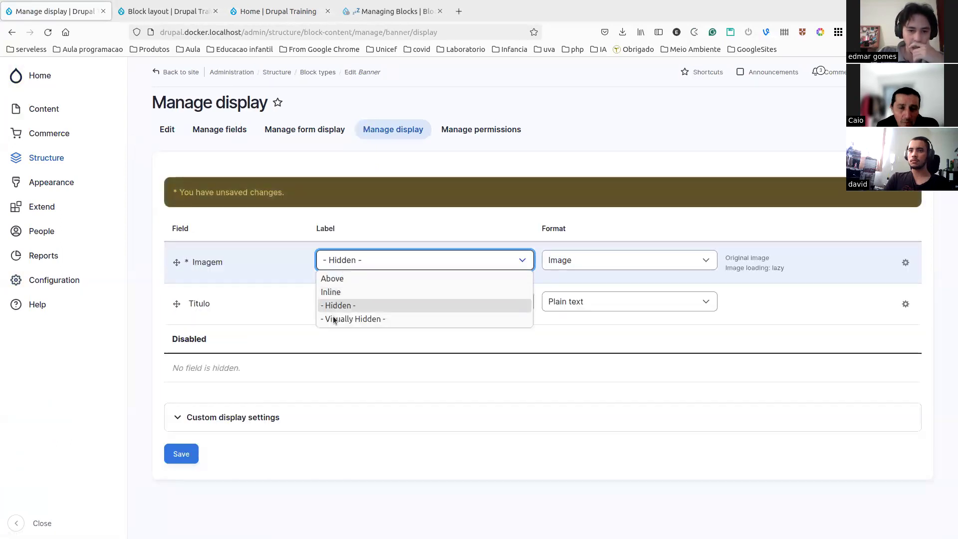
pyautogui.click(349, 306)
# Step: Set the Titulo field's label to Hidden and save the Banner display settings
pyautogui.click(343, 297)
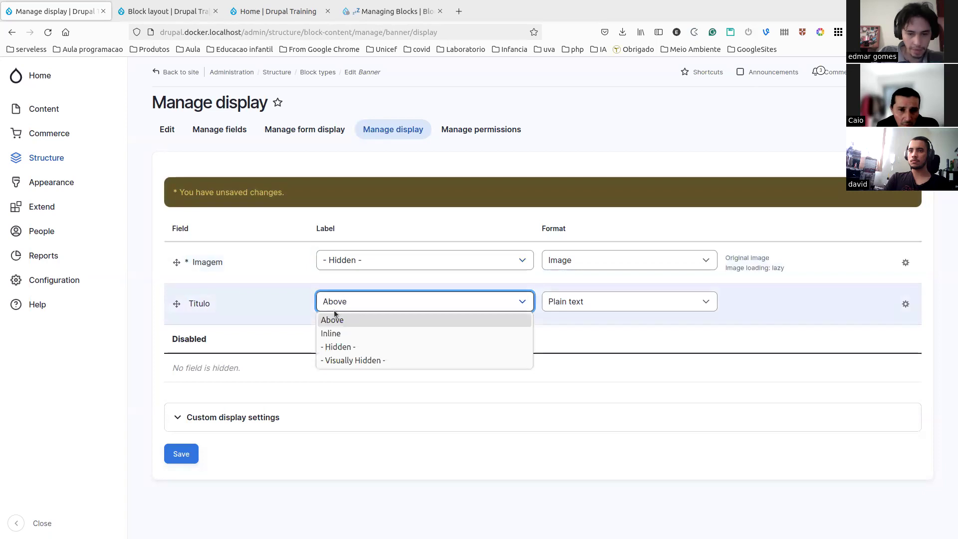
pyautogui.click(342, 347)
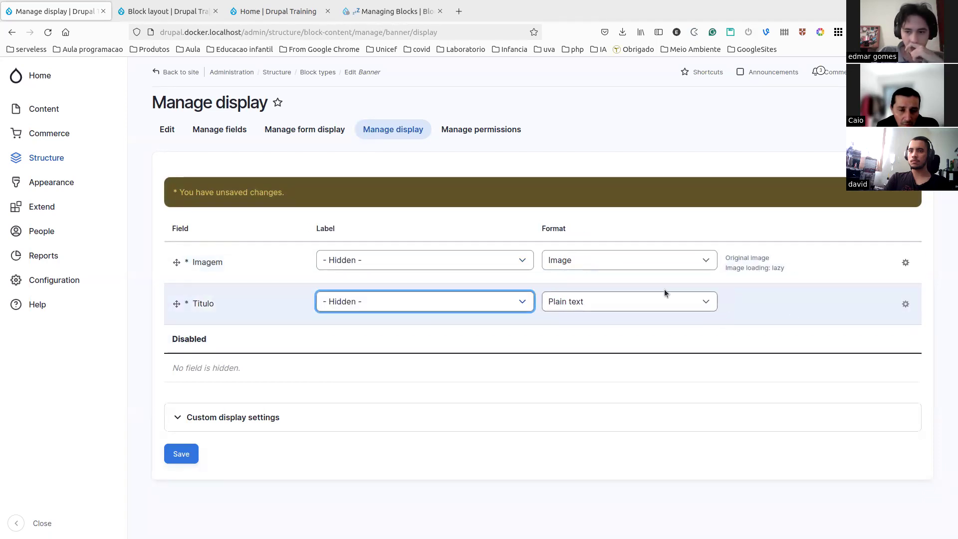
pyautogui.click(582, 259)
pyautogui.click(582, 259)
pyautogui.click(603, 264)
pyautogui.click(603, 264)
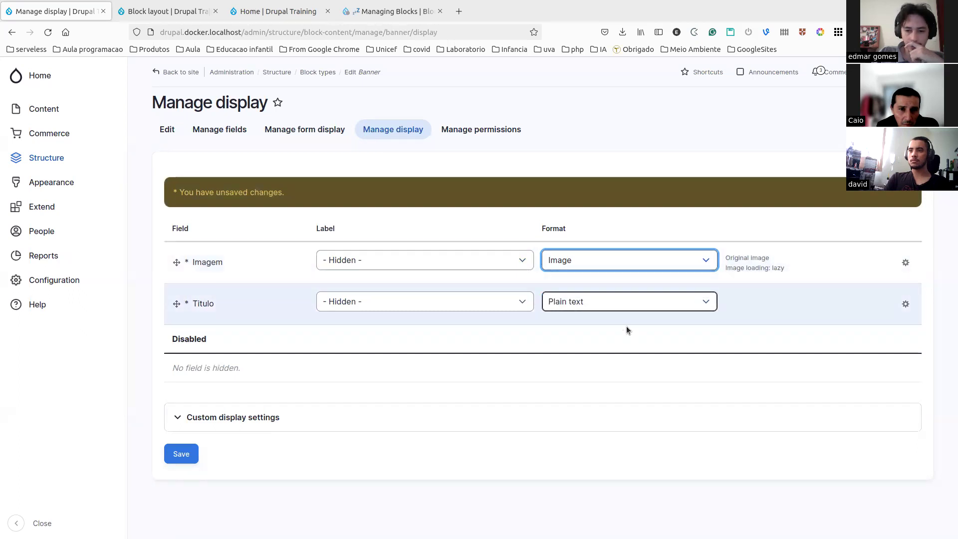
pyautogui.click(181, 454)
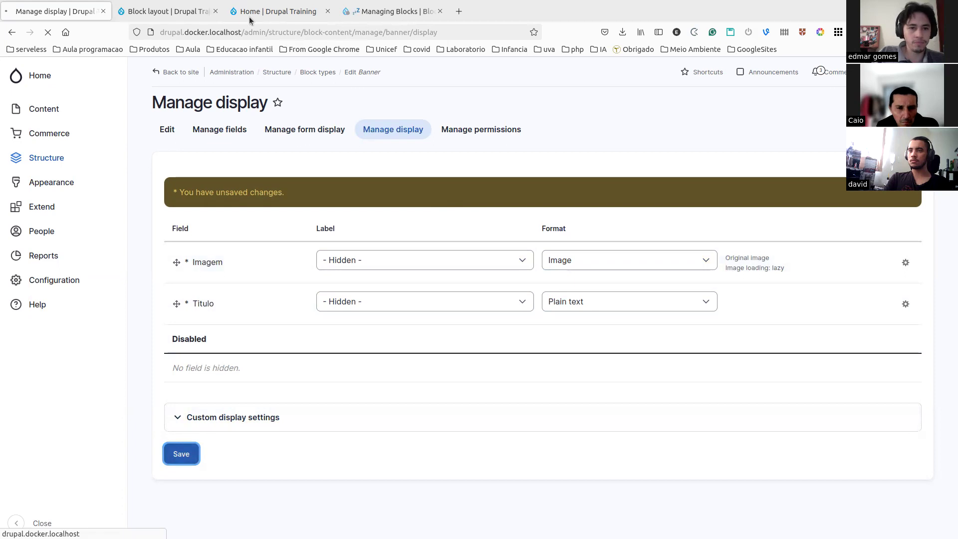
# Step: Reload the site's home page and check the banner's image and title without their field labels
pyautogui.click(165, 11)
pyautogui.click(275, 12)
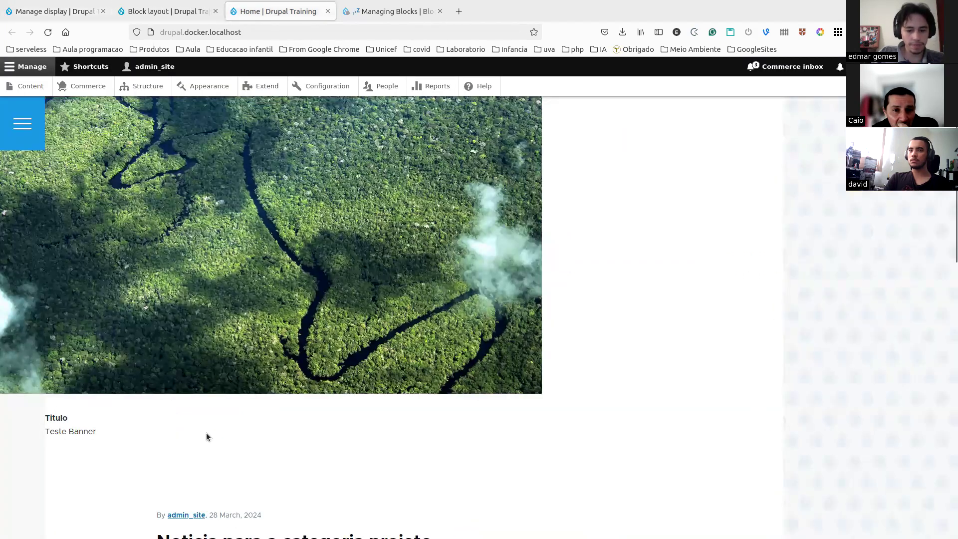
pyautogui.press('F5')
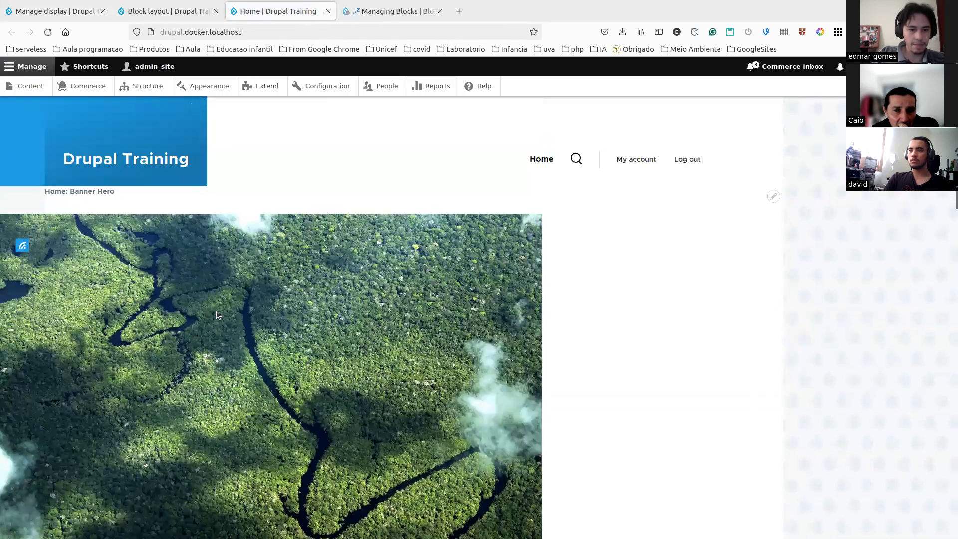
pyautogui.scroll(-5, 216, 312)
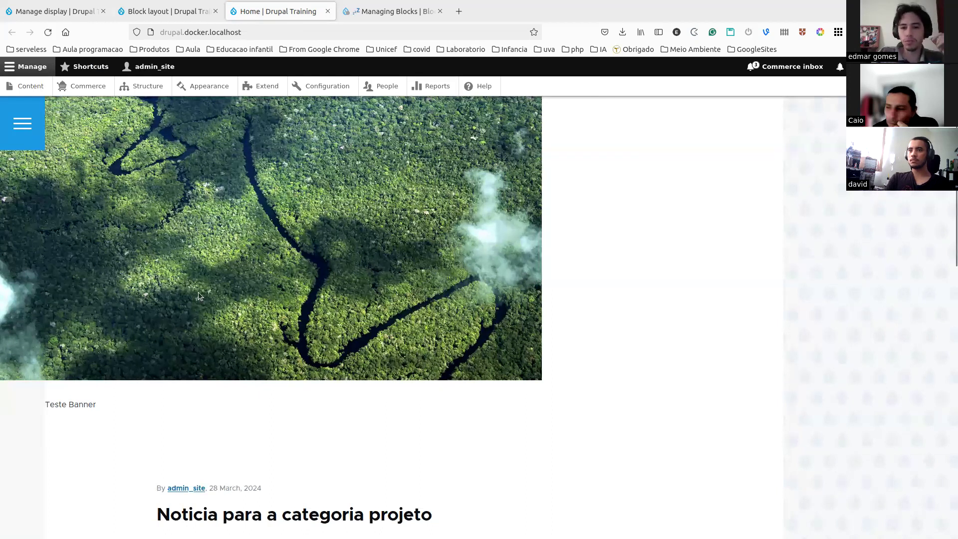
pyautogui.scroll(4, 382, 215)
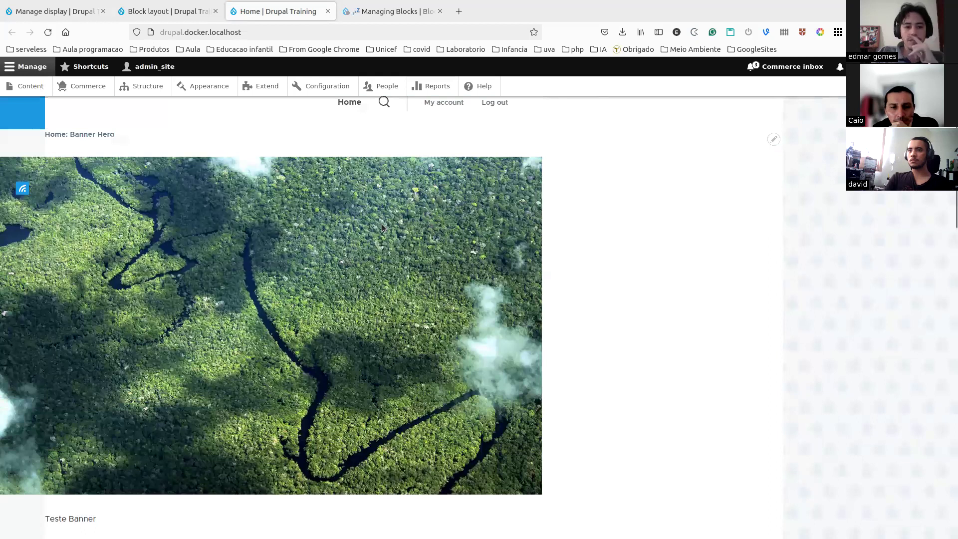
pyautogui.scroll(2, 388, 224)
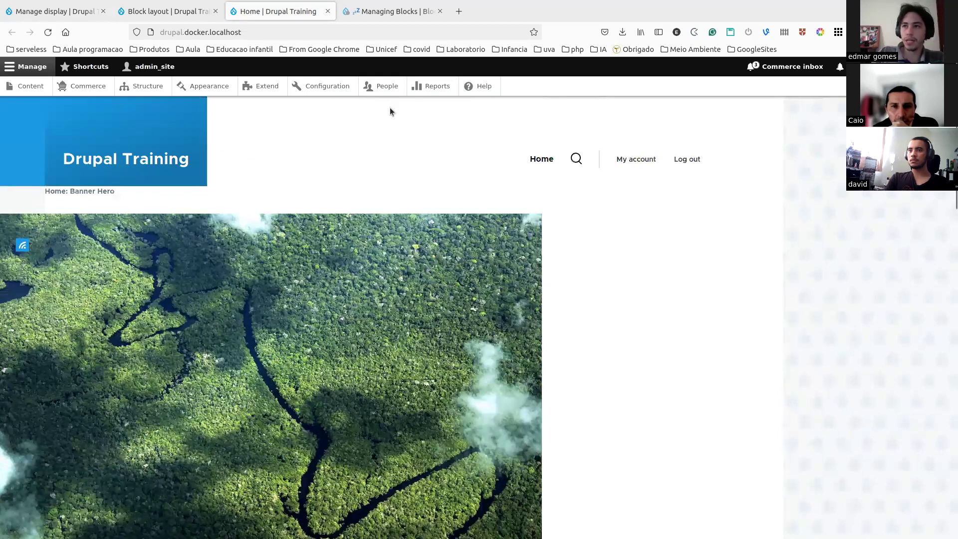
# Step: Examine the Home: Banner Hero placement in the Hero (full width) region of the block layout, and open the list of content blocks
pyautogui.scroll(-2, 402, 179)
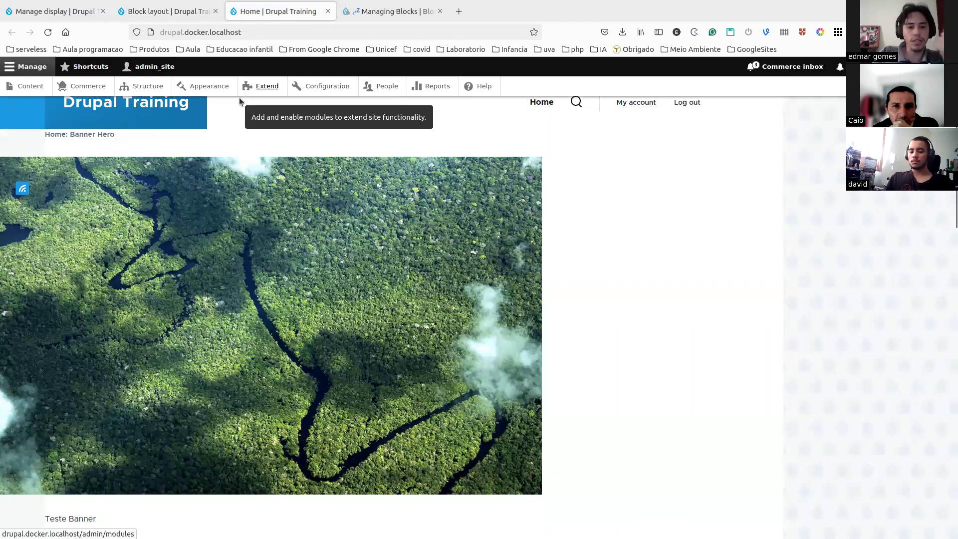
pyautogui.click(151, 92)
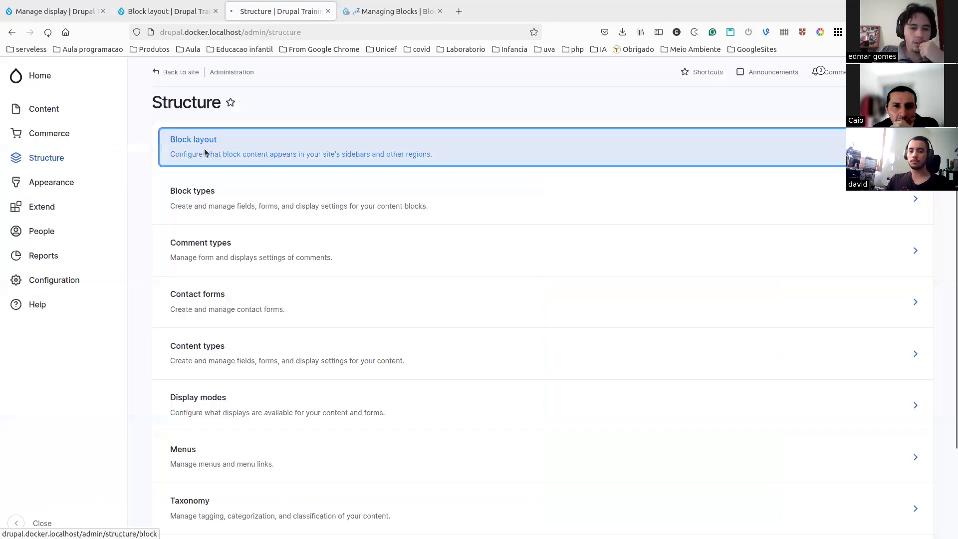
pyautogui.click(204, 152)
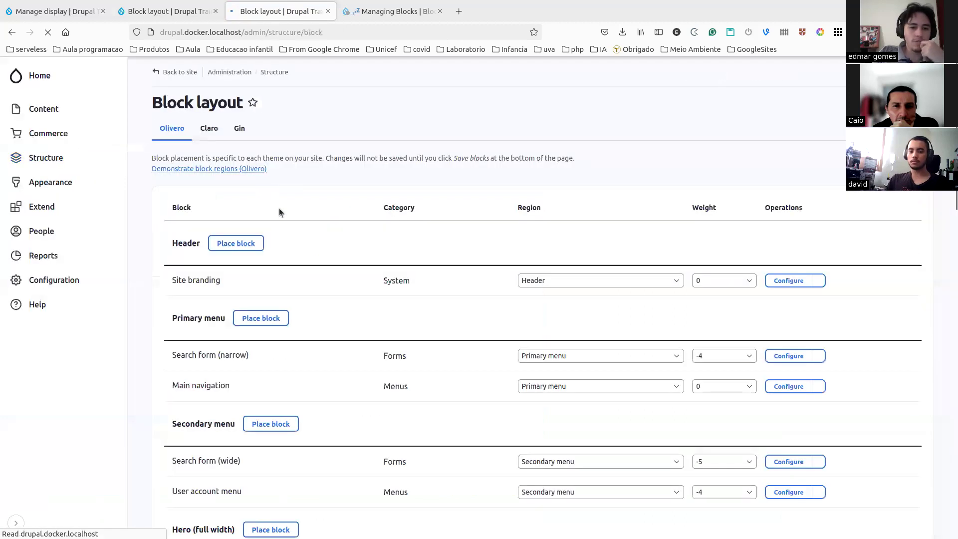
pyautogui.scroll(-5, 289, 231)
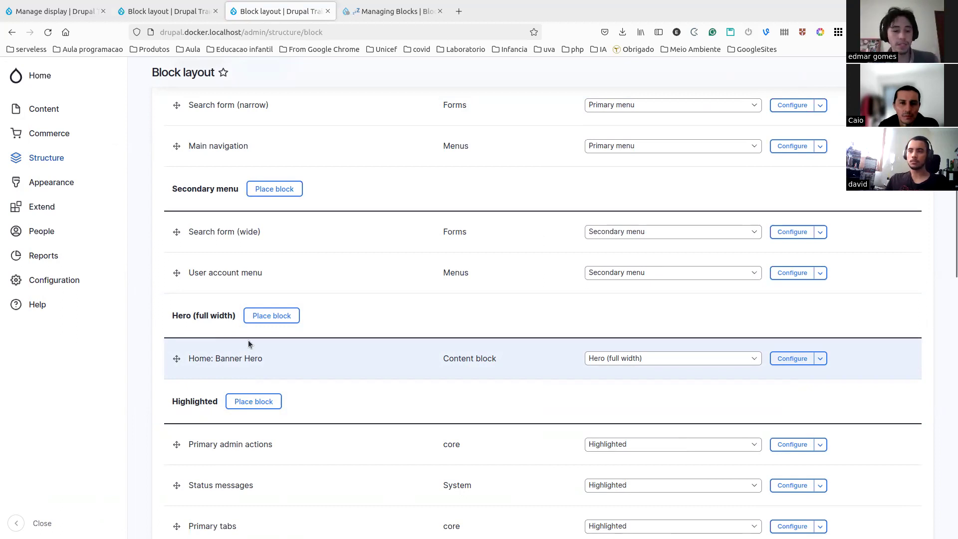
pyautogui.scroll(5, 279, 298)
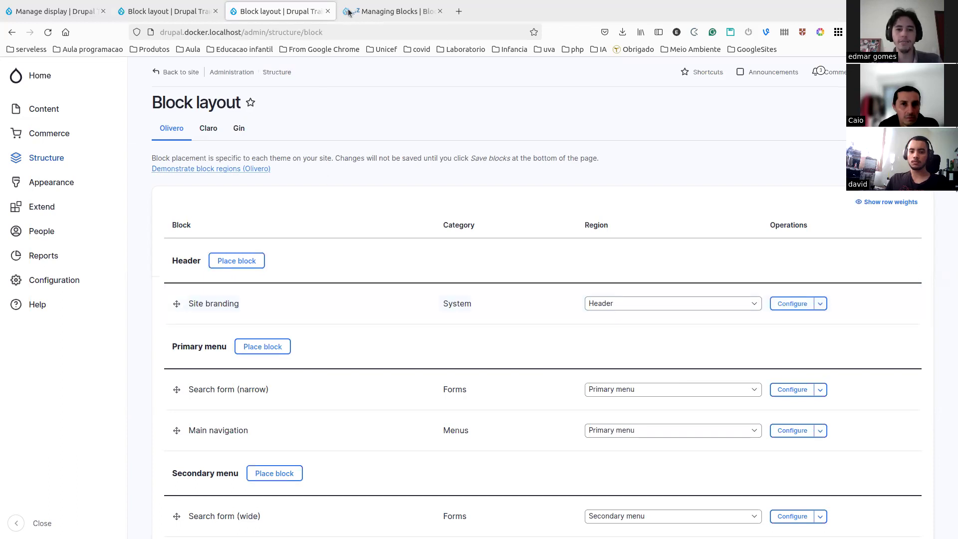
pyautogui.scroll(-5, 188, 455)
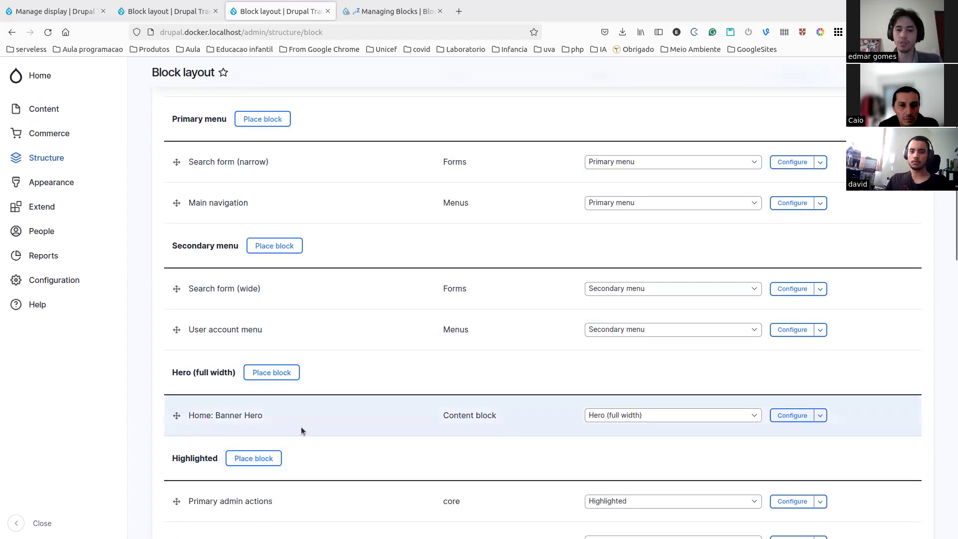
pyautogui.scroll(3, 319, 349)
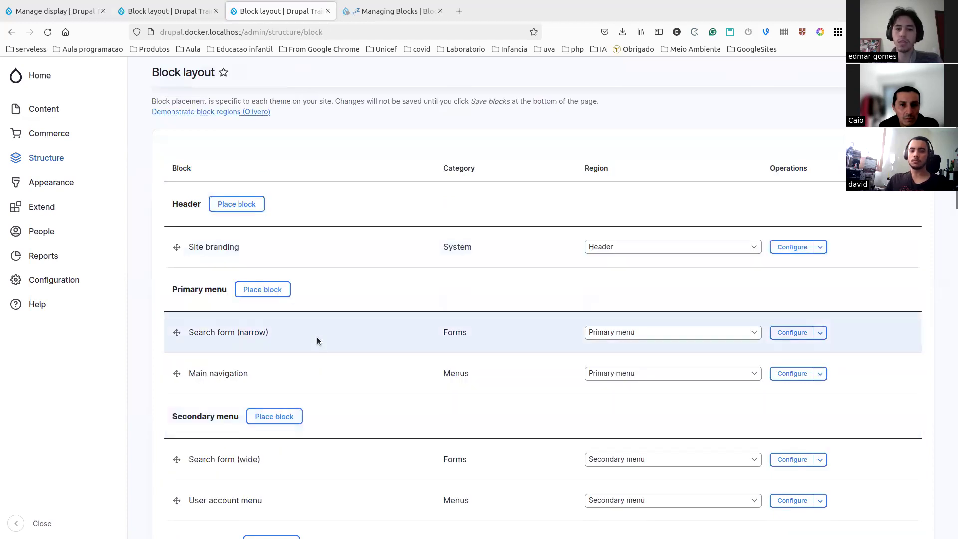
pyautogui.click(31, 114)
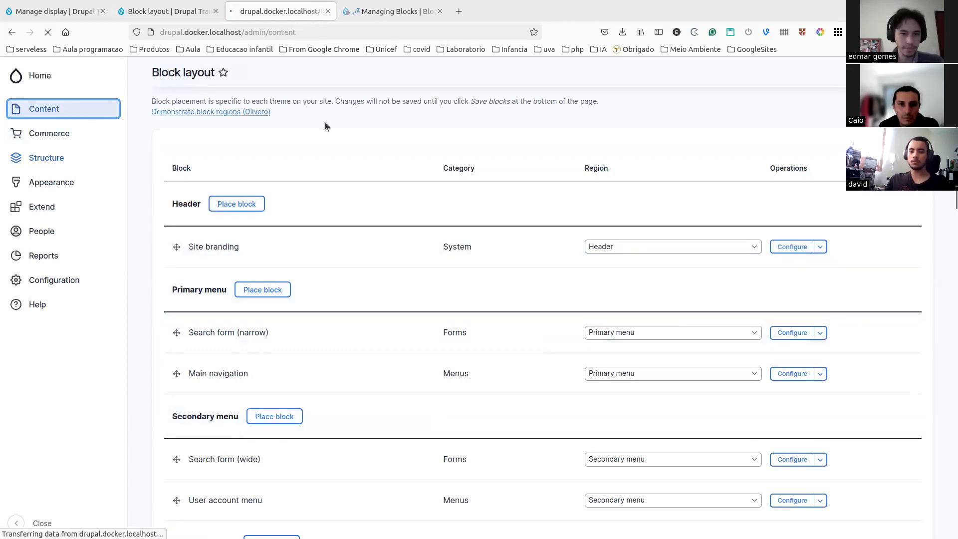
pyautogui.click(221, 131)
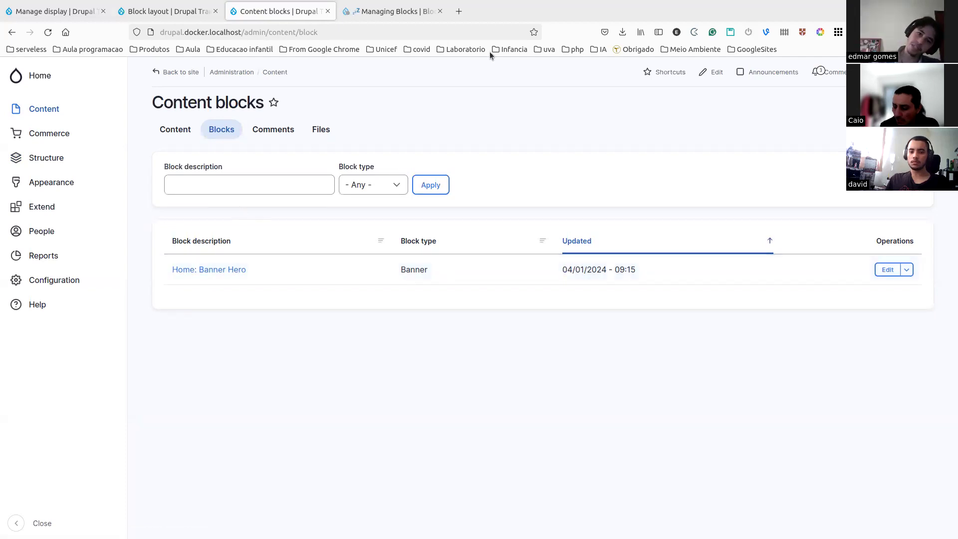
# Step: Search the web in a new tab for "sync data drupal" and refine the query to "sync data drupal module"
pyautogui.click(458, 11)
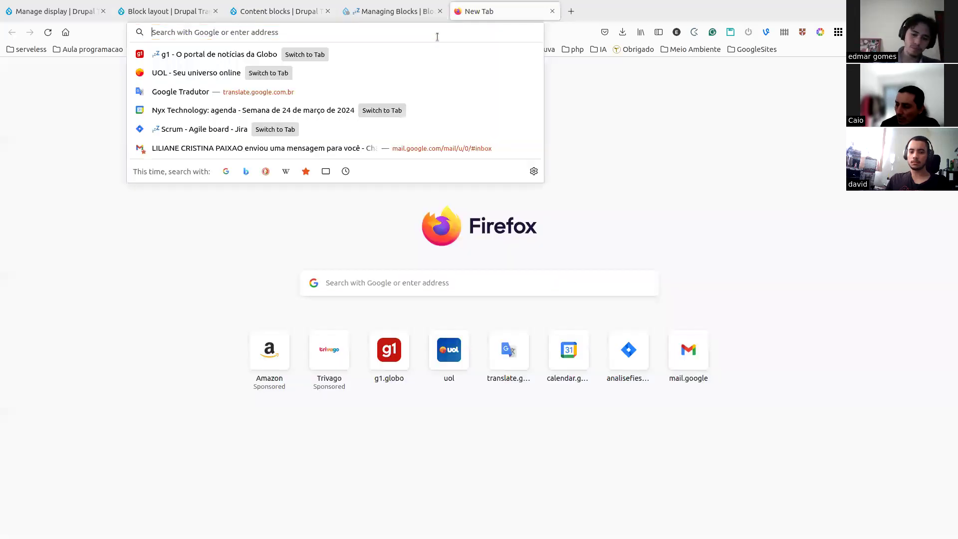
pyautogui.write('l')
pyautogui.press('BackSpace')
pyautogui.press('BackSpace')
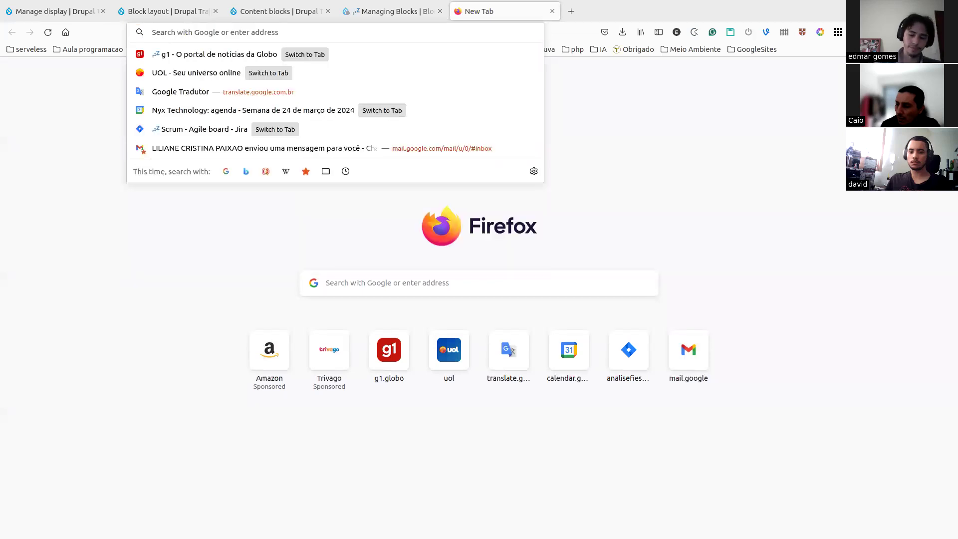
pyautogui.write('sync d')
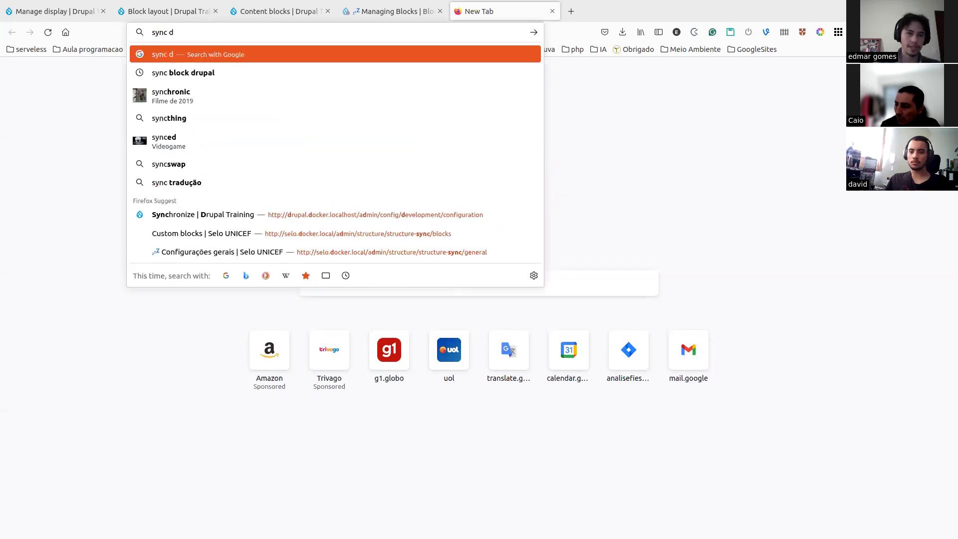
pyautogui.write('ata dru')
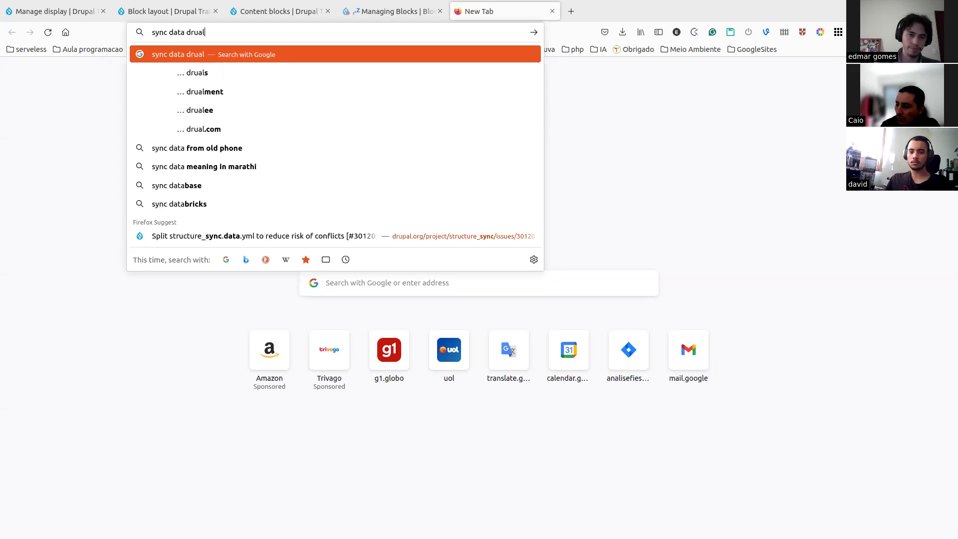
pyautogui.write('pal')
pyautogui.press('Return')
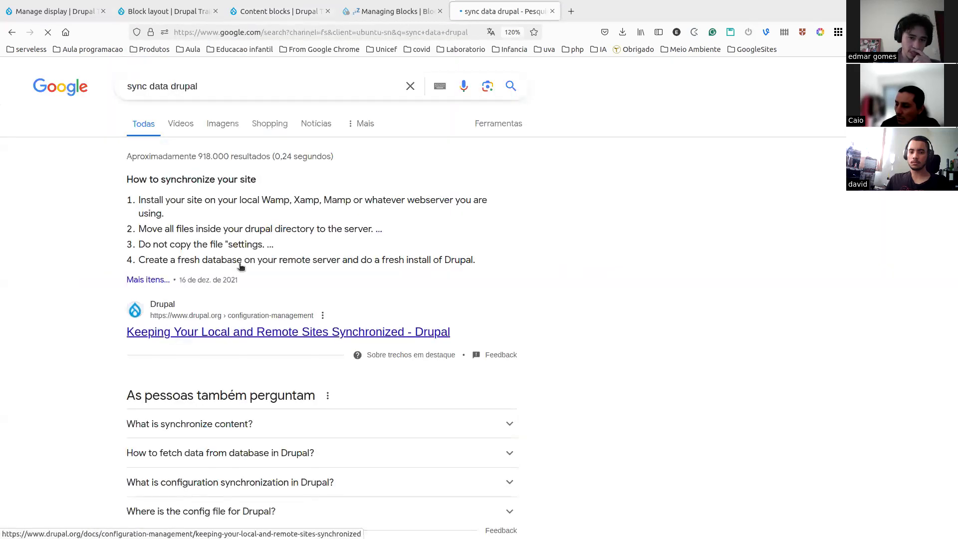
pyautogui.click(227, 88)
pyautogui.write('module')
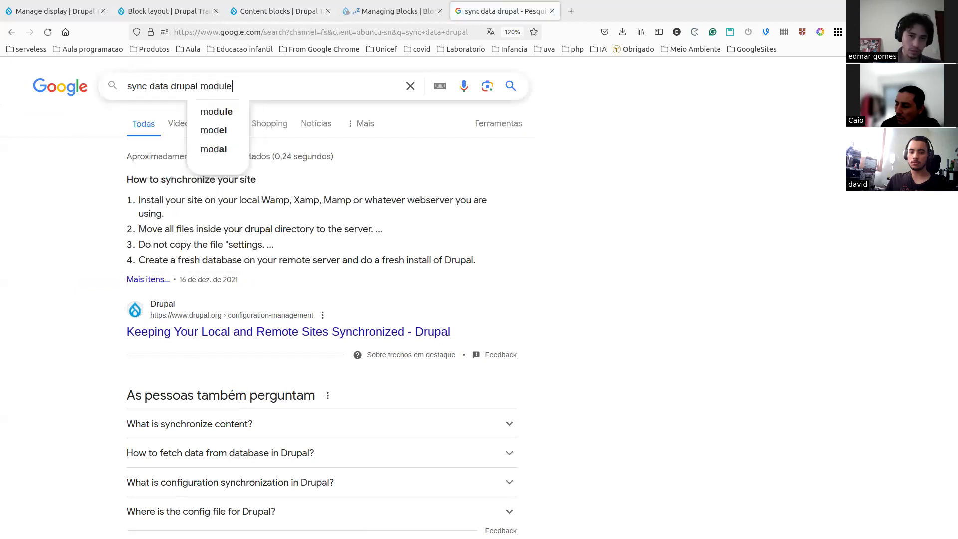
pyautogui.press('Return')
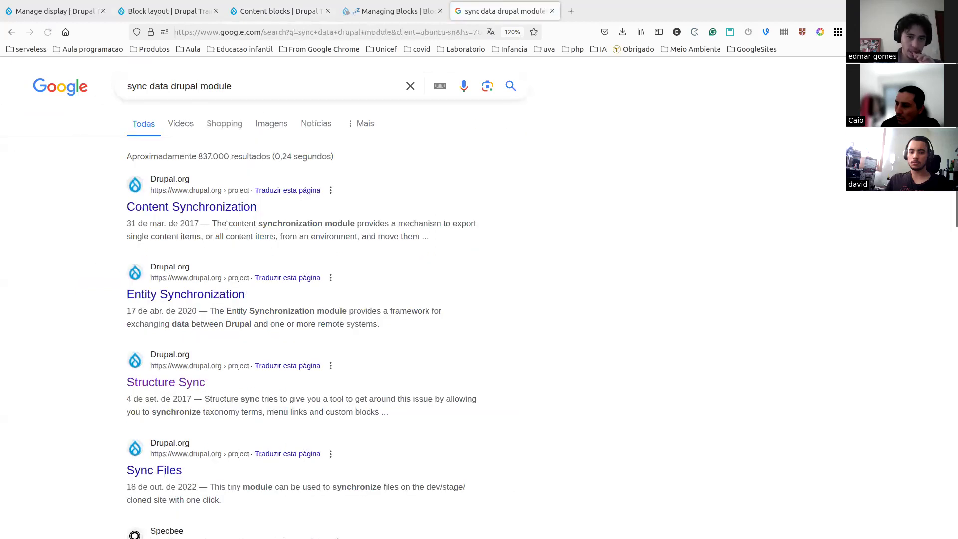
# Step: Open the Structure Sync project page from the search results and view its Custom blocks screenshot at full size
pyautogui.click(158, 382)
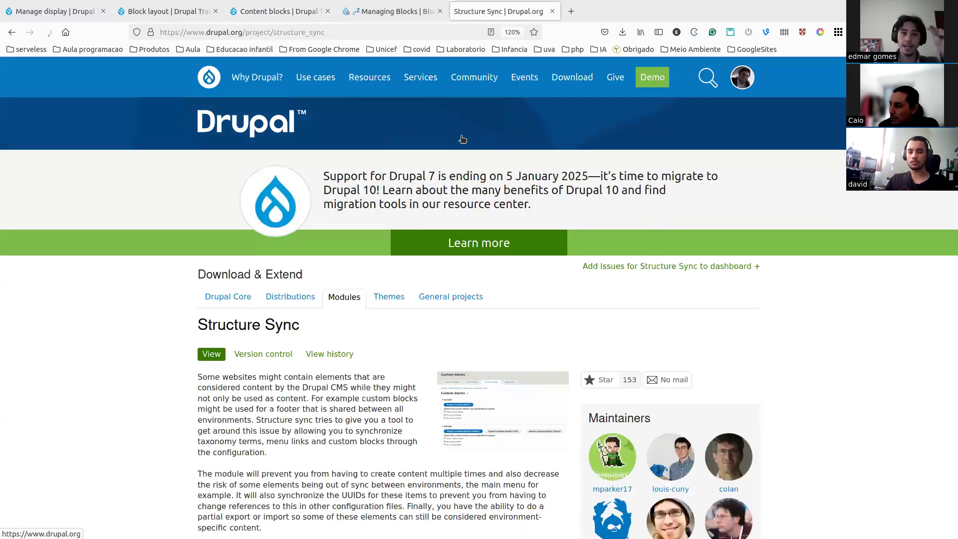
pyautogui.doubleClick(280, 325)
pyautogui.click(492, 420)
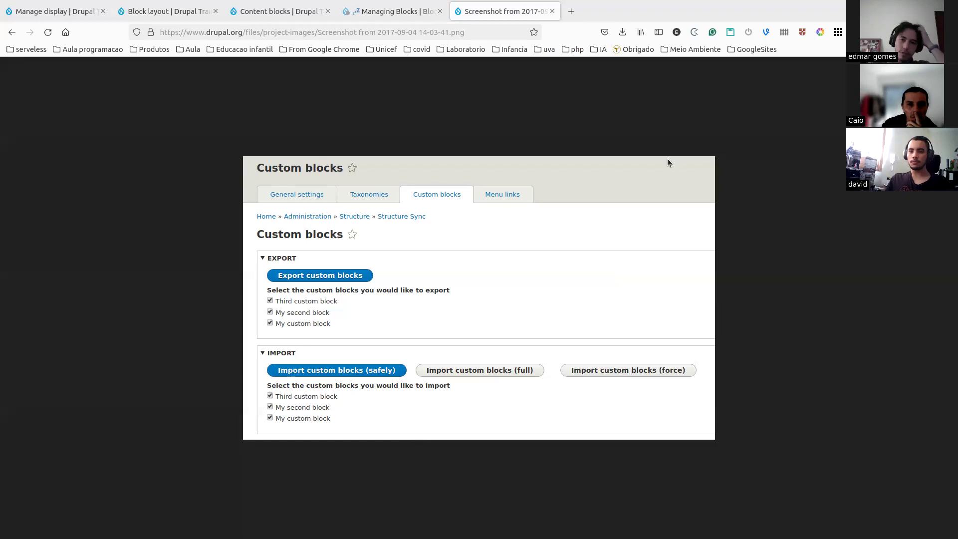
pyautogui.click(375, 21)
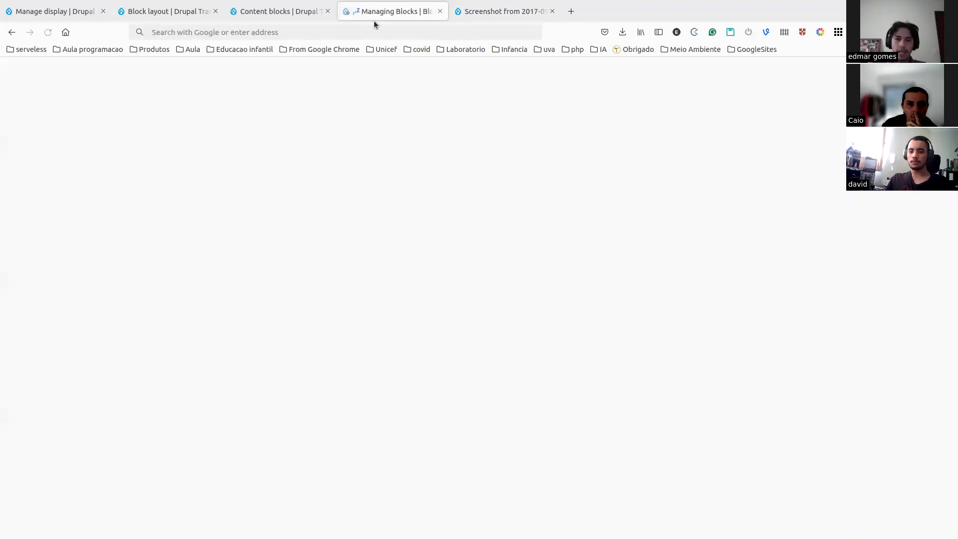
pyautogui.click(281, 11)
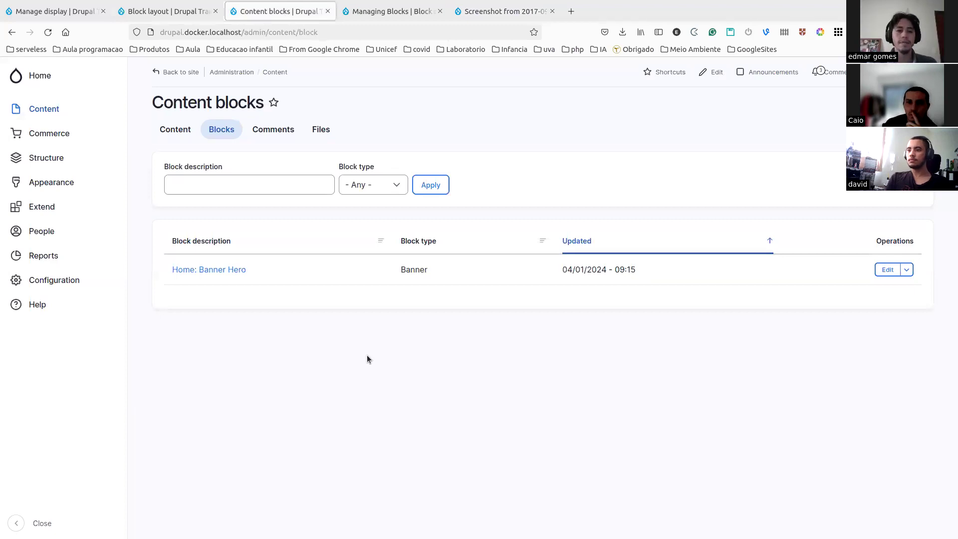
pyautogui.click(171, 13)
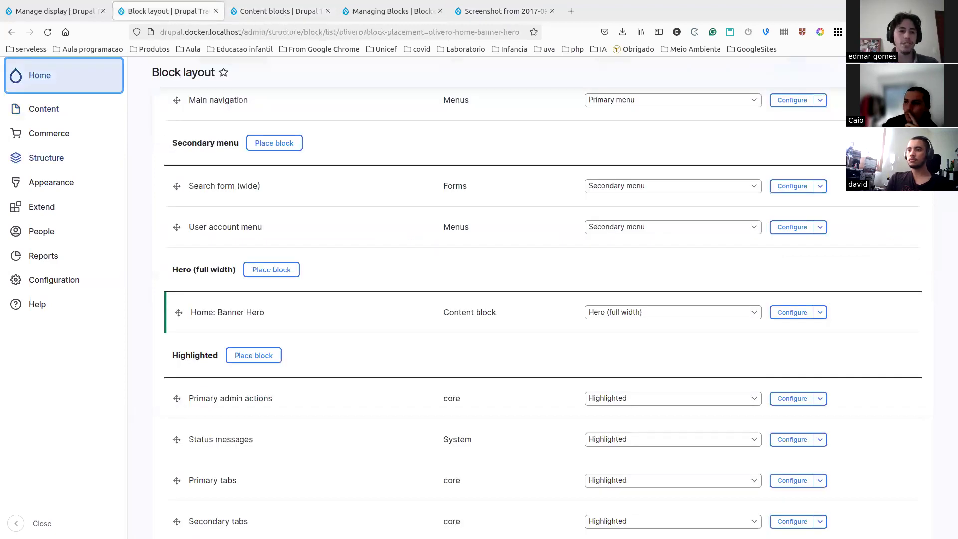
pyautogui.click(52, 12)
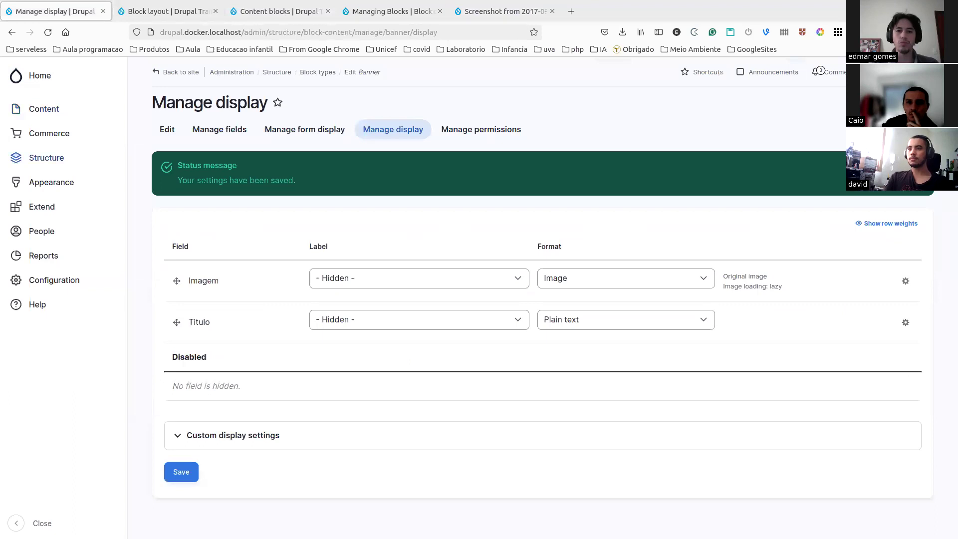
pyautogui.click(369, 12)
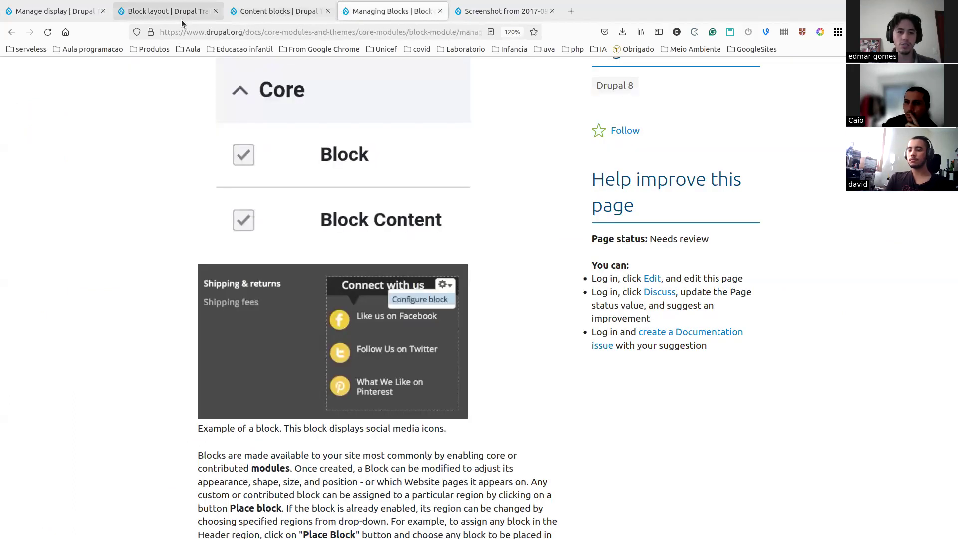
pyautogui.click(486, 12)
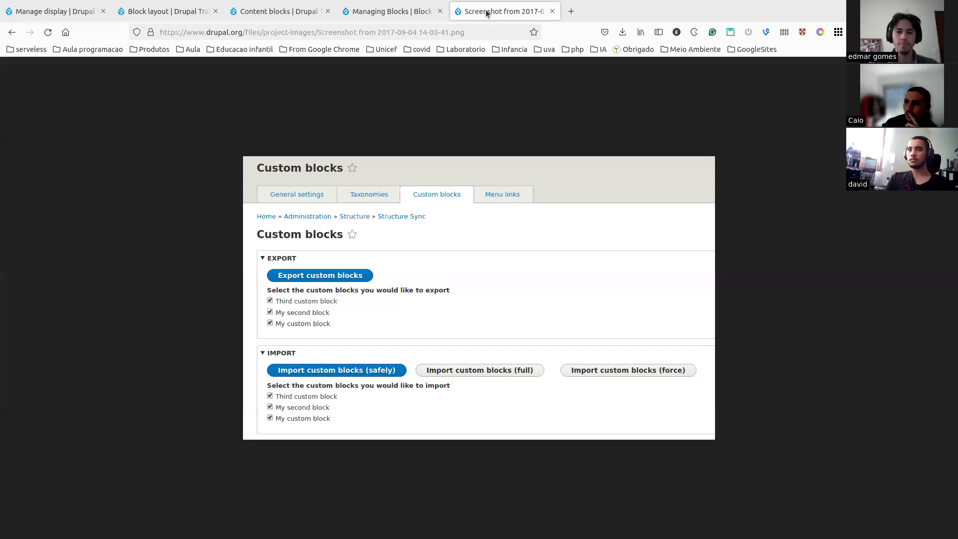
# Step: Return from the enlarged screenshot to the Structure Sync project page, and switch back to the site's content blocks list
pyautogui.click(10, 32)
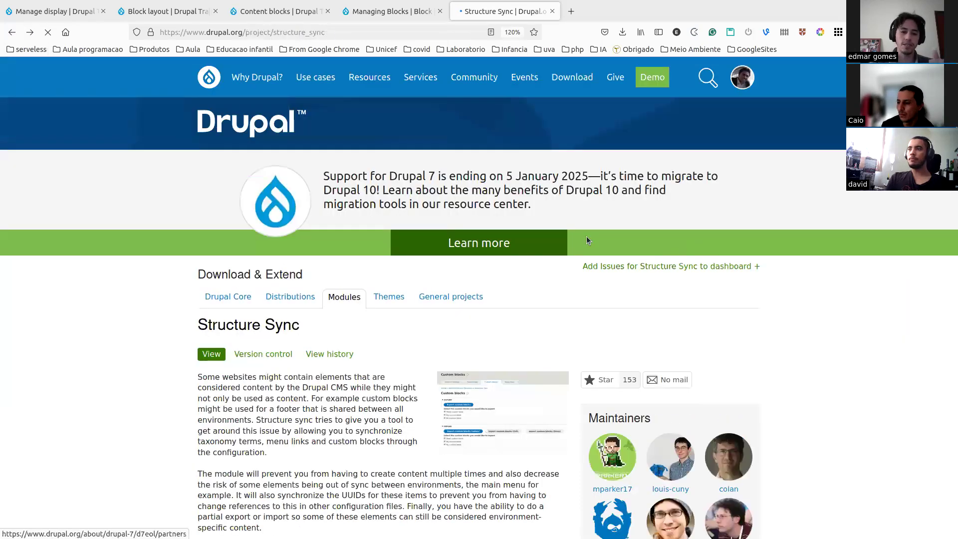
pyautogui.click(384, 12)
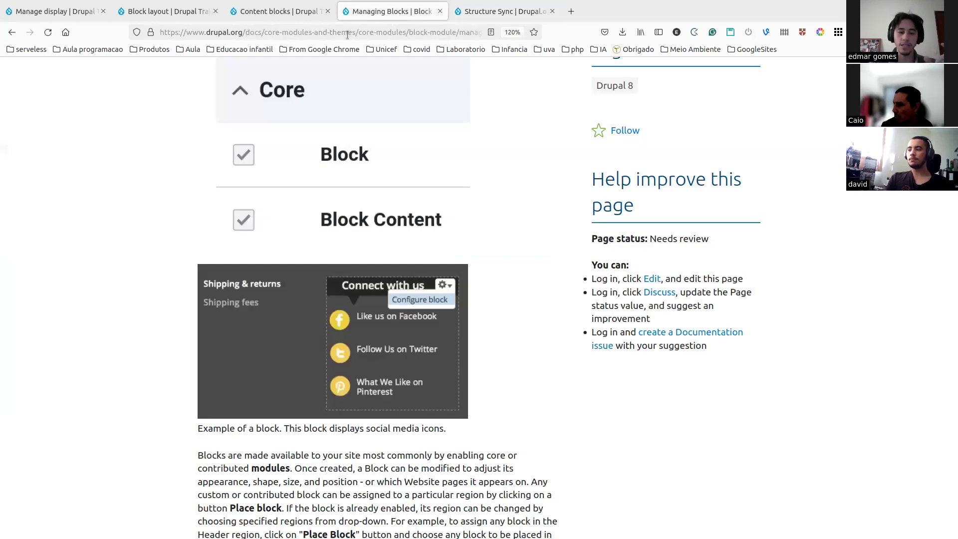
pyautogui.click(269, 11)
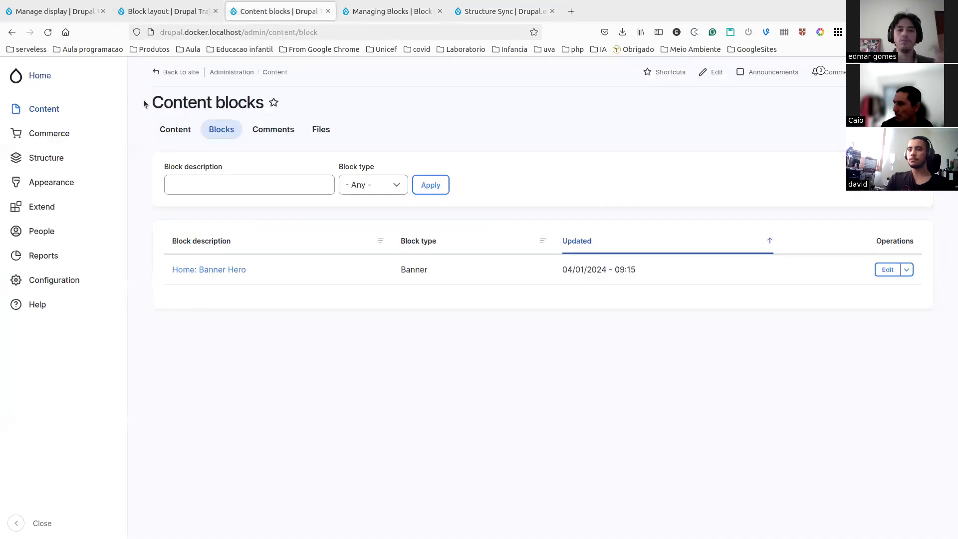